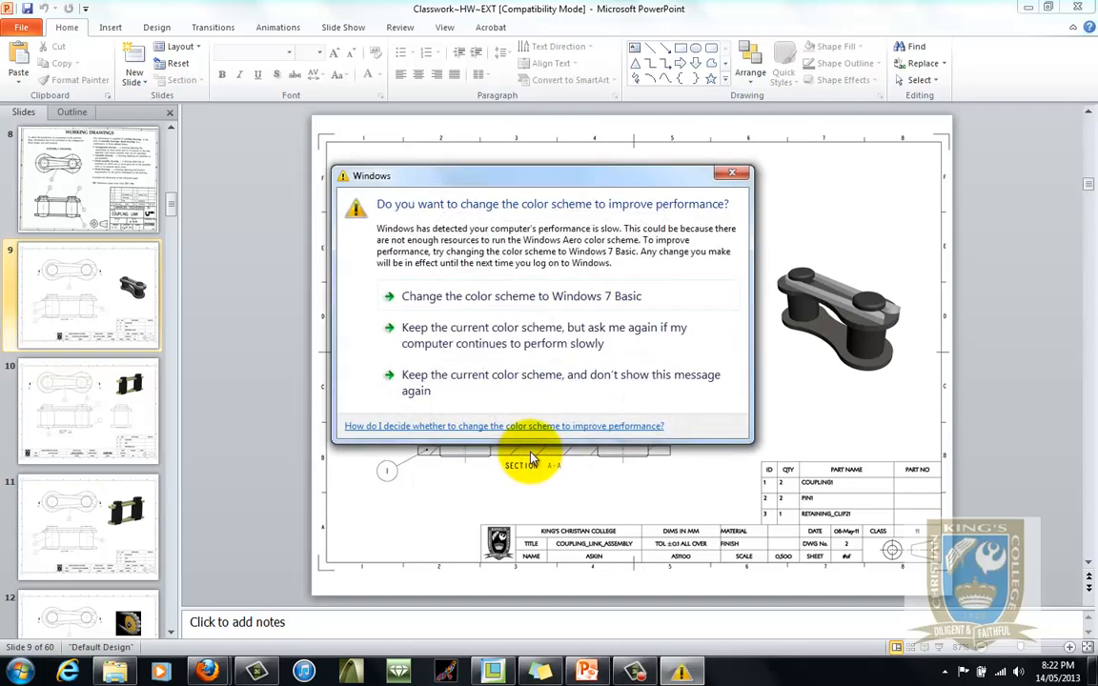
Step: Dismiss the Windows color scheme prompt and switch to Creo Parametric
click(735, 171)
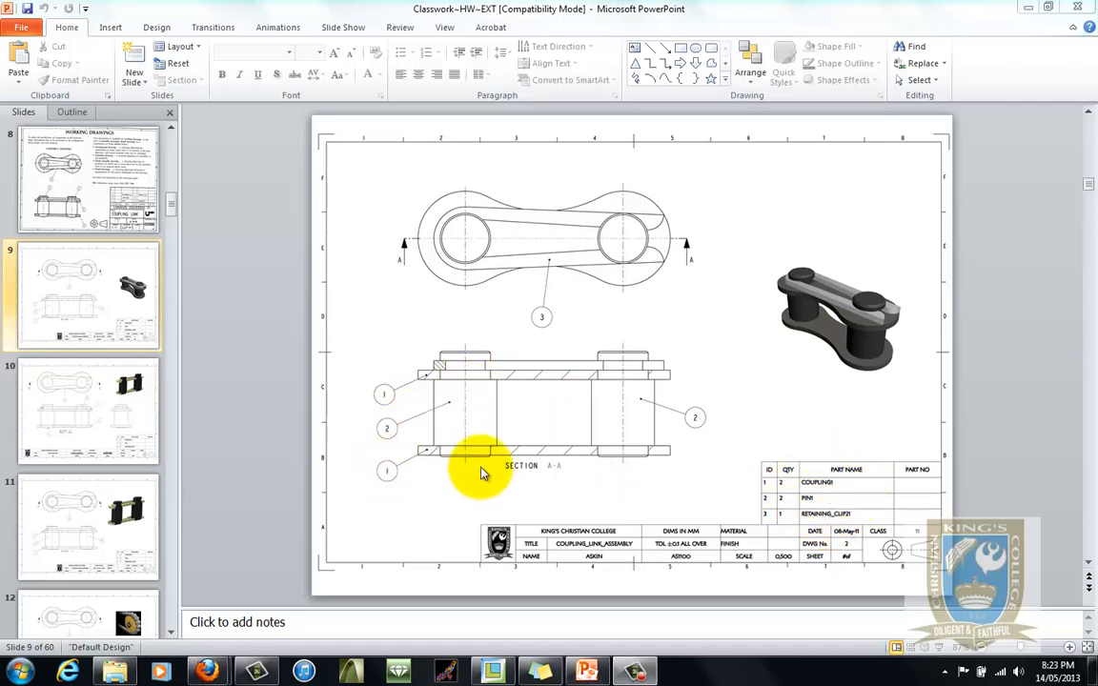
mouse_move(494, 673)
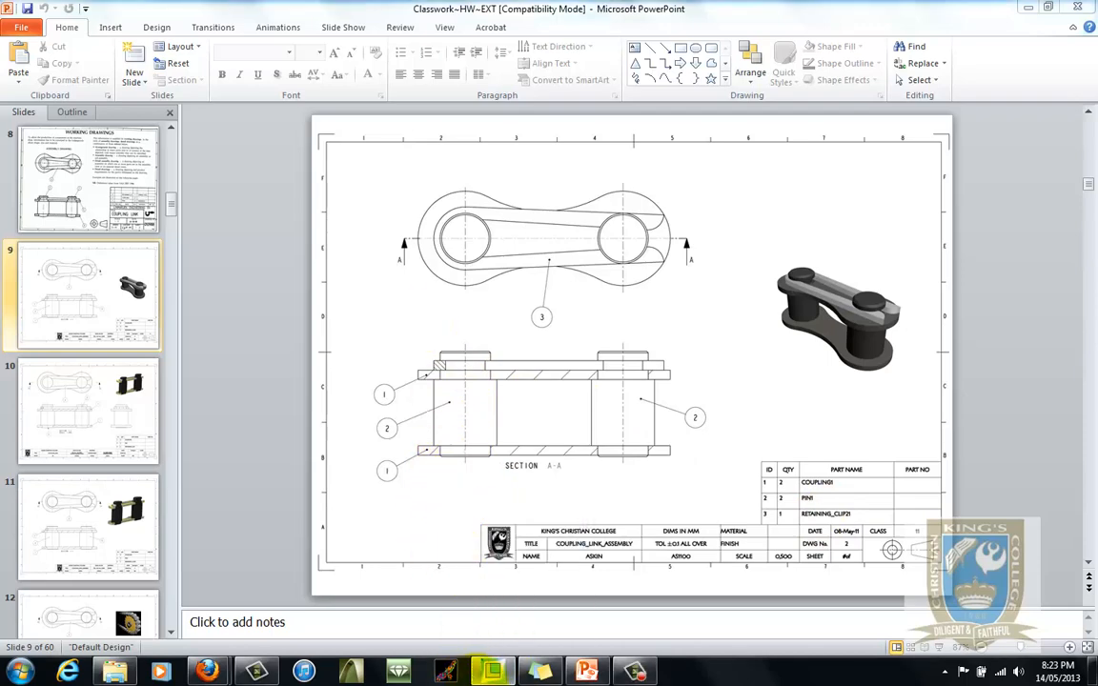
click(493, 672)
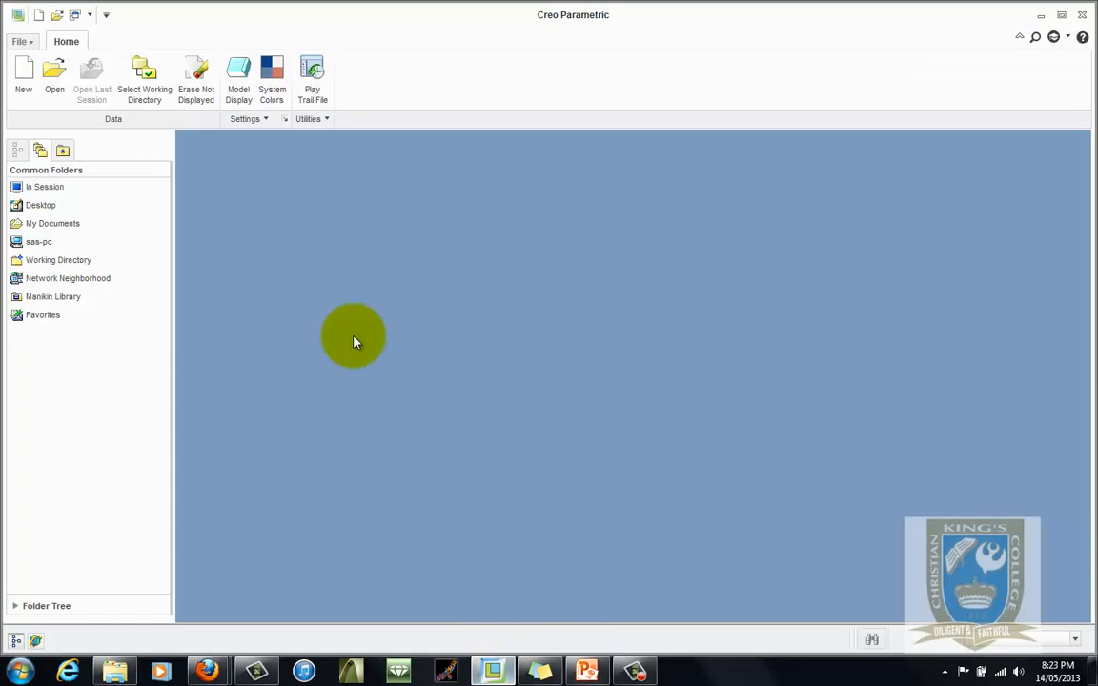
Step: Create a new drawing file named Assembly_Coupling_link1
click(23, 76)
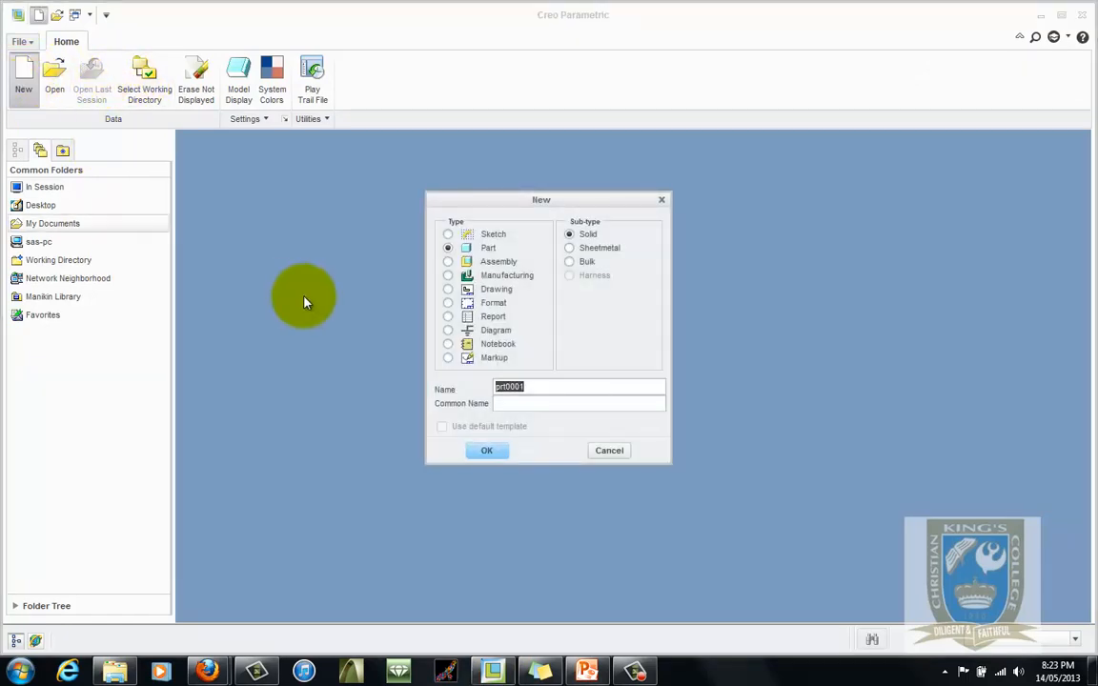
click(495, 289)
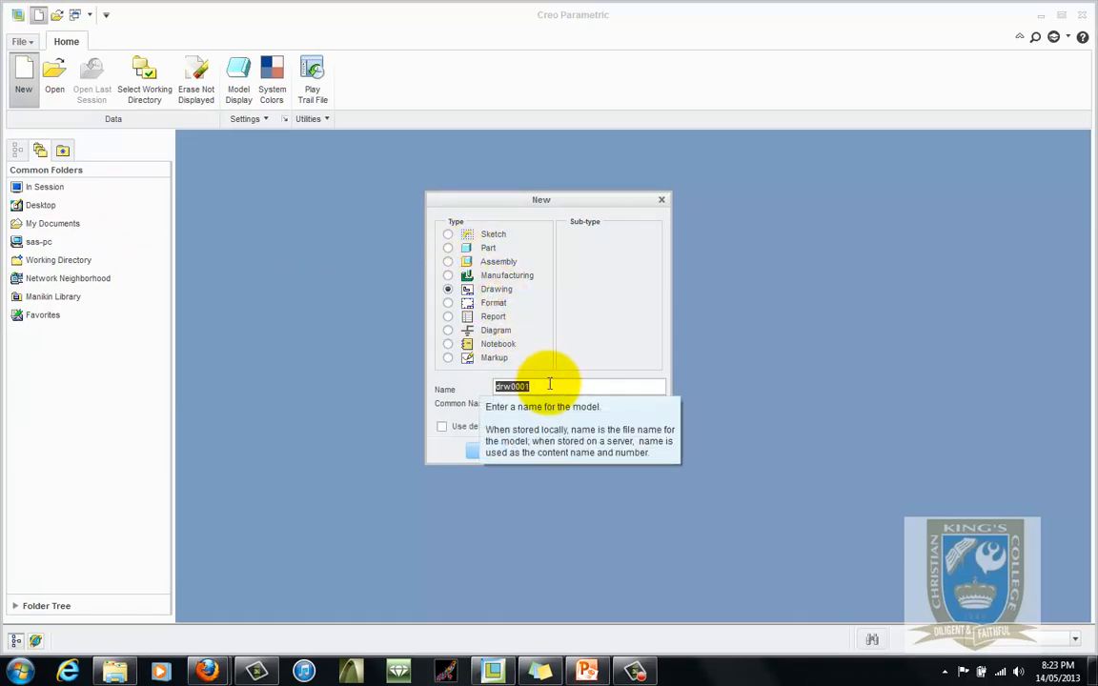
text(Assembly_Coupling_)
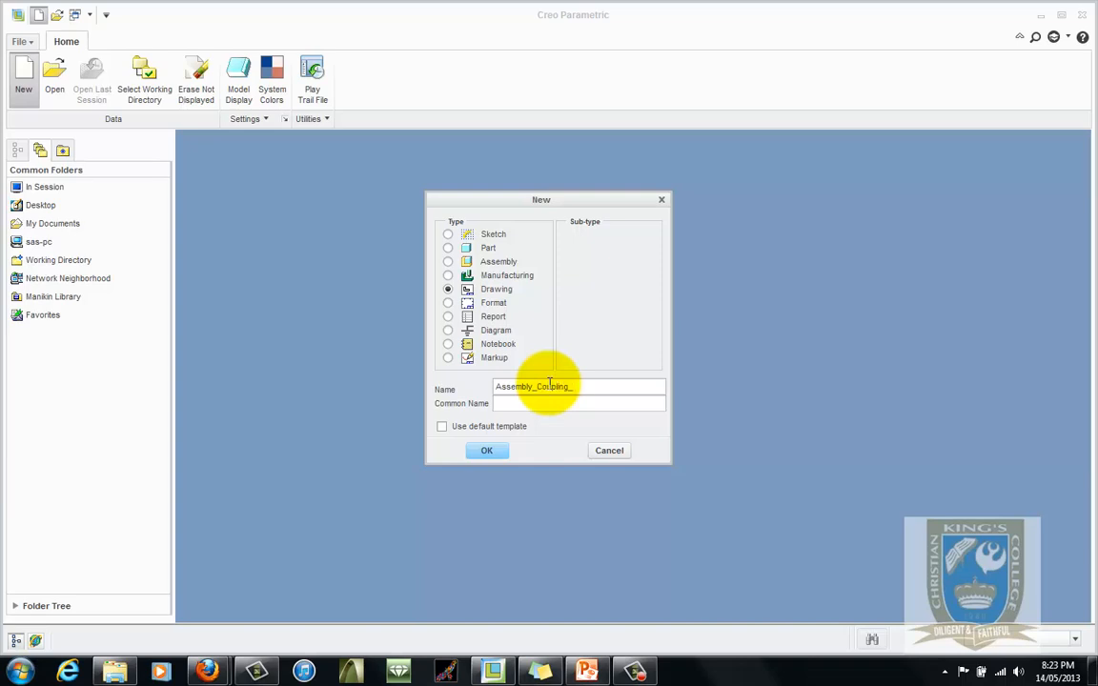
text(ink)
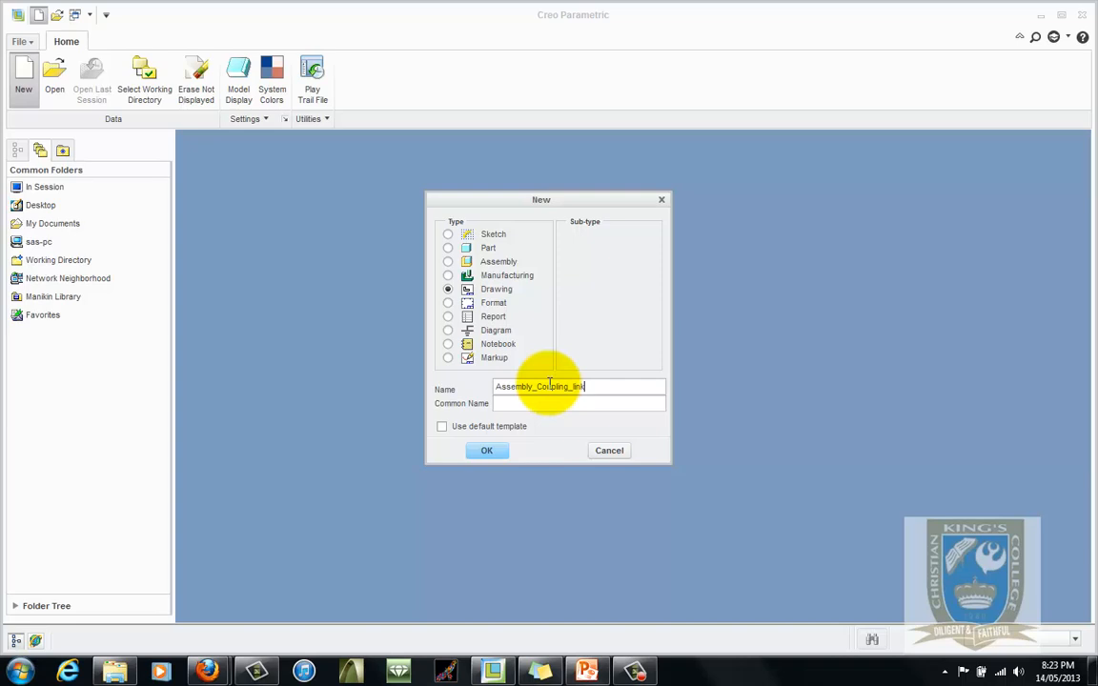
click(487, 449)
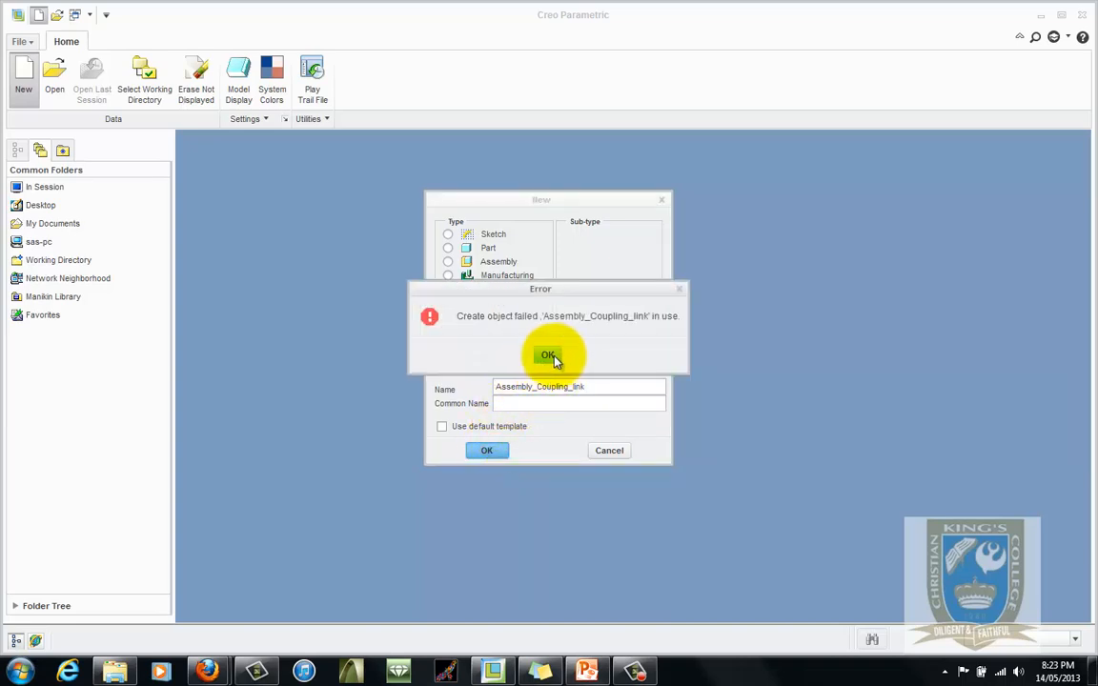
click(548, 355)
click(592, 385)
text(1)
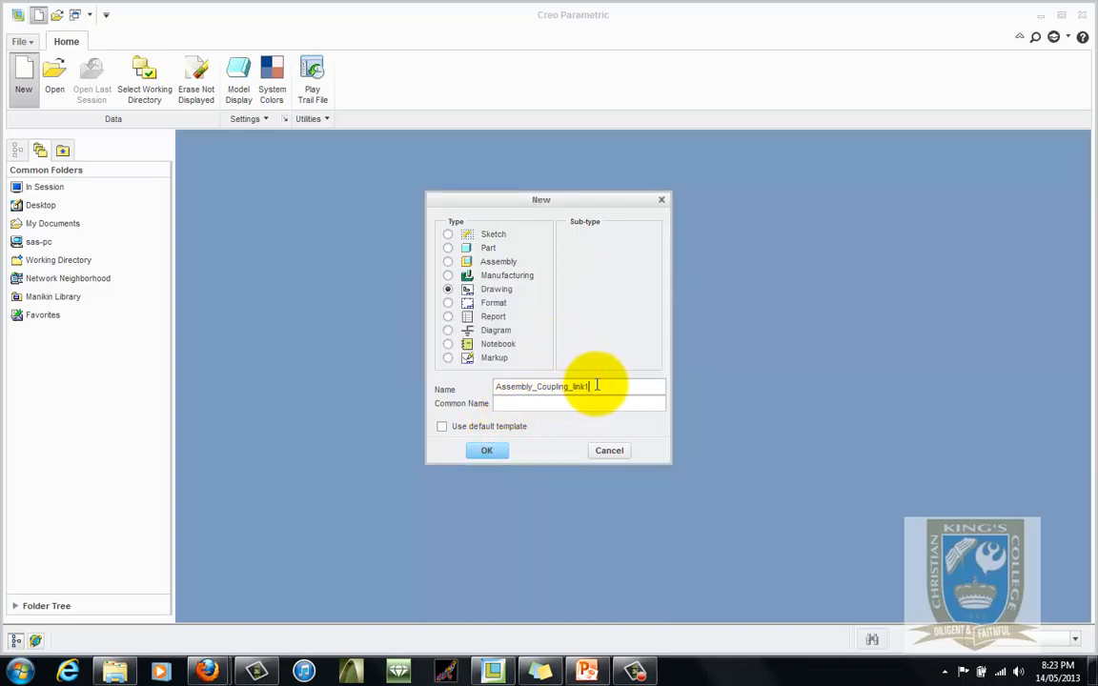
click(488, 450)
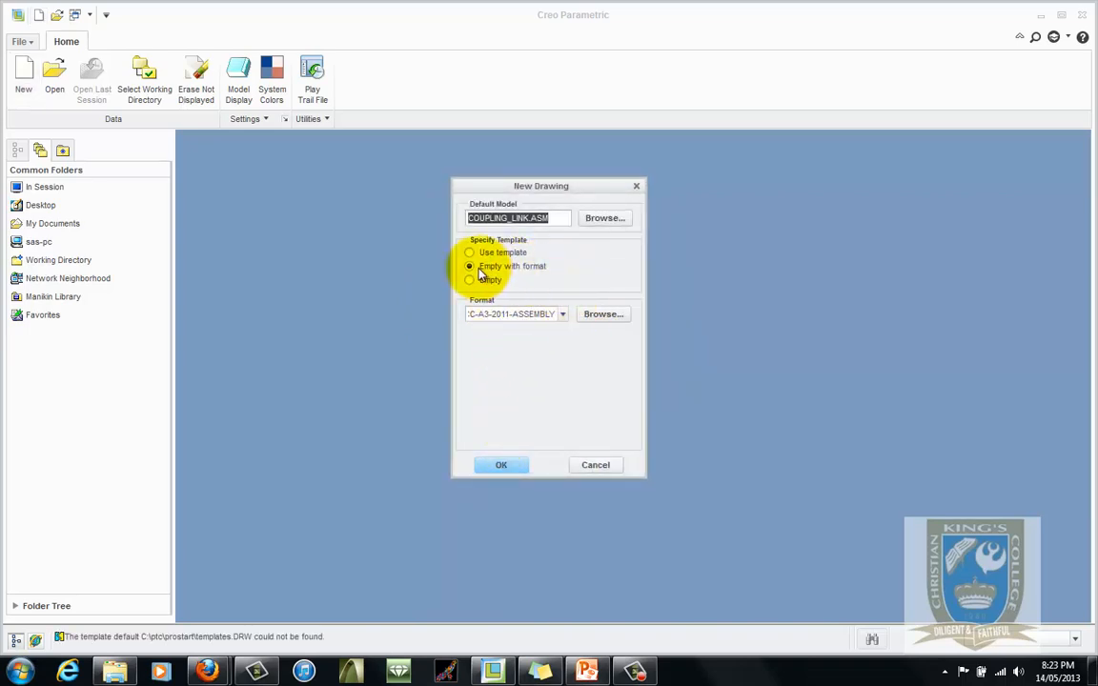
Step: Base the drawing of COUPLING_LINK.ASM on the Empty with format option, using the kcc-a3-2011-assembly.frm format
click(473, 268)
click(608, 313)
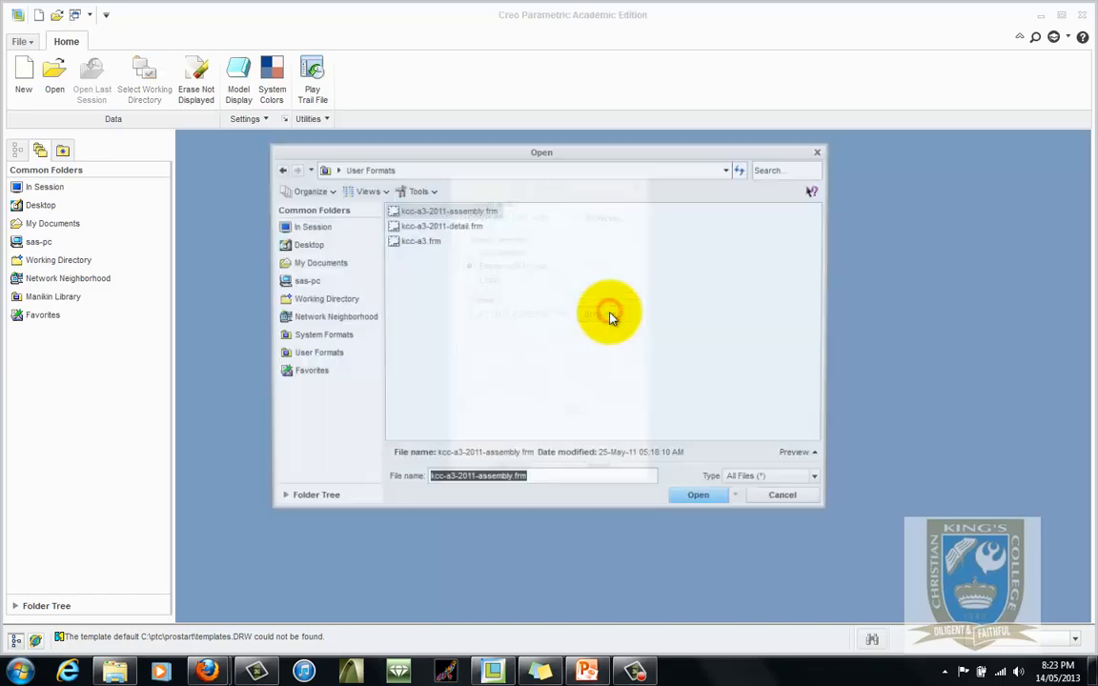
click(461, 229)
click(477, 209)
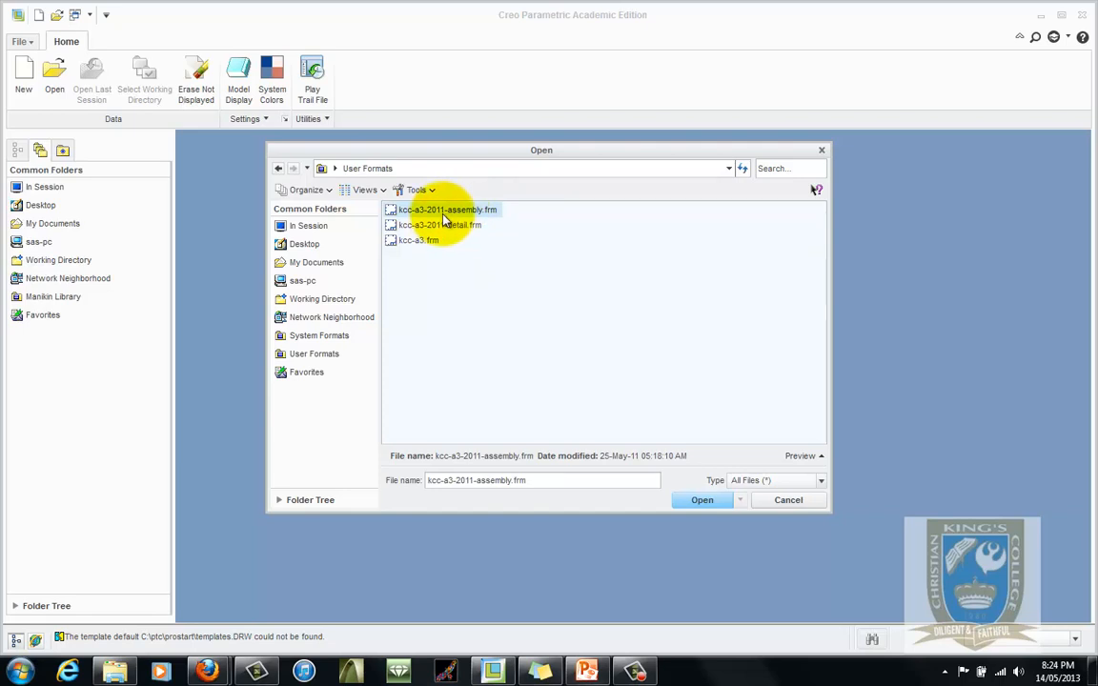
double_click(448, 211)
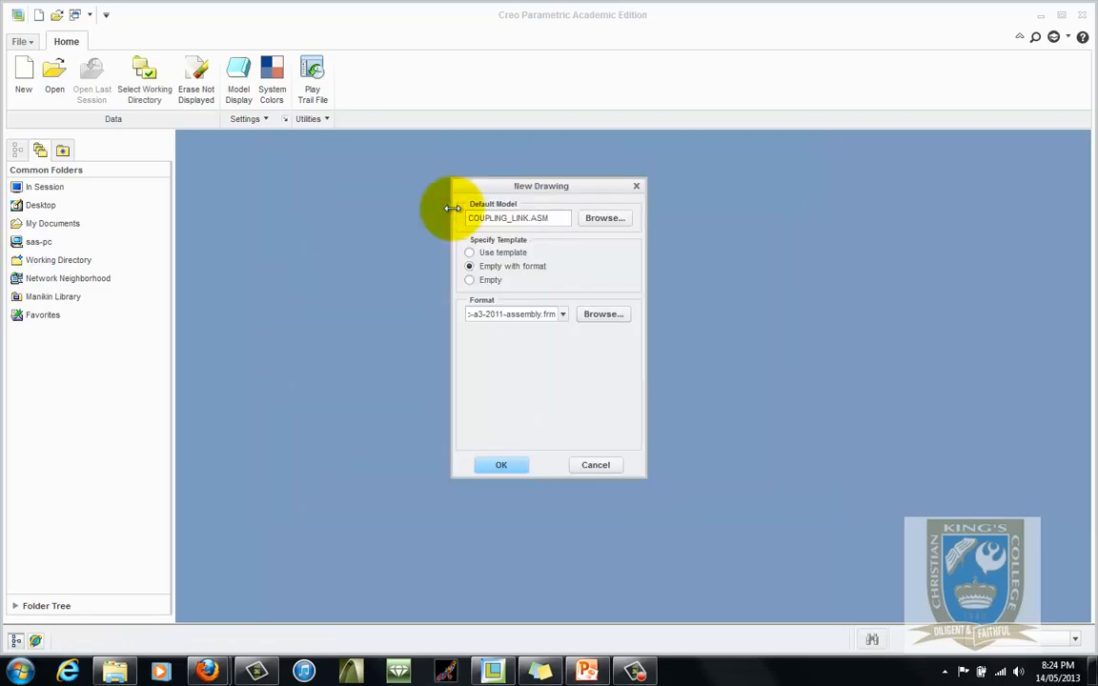
click(501, 464)
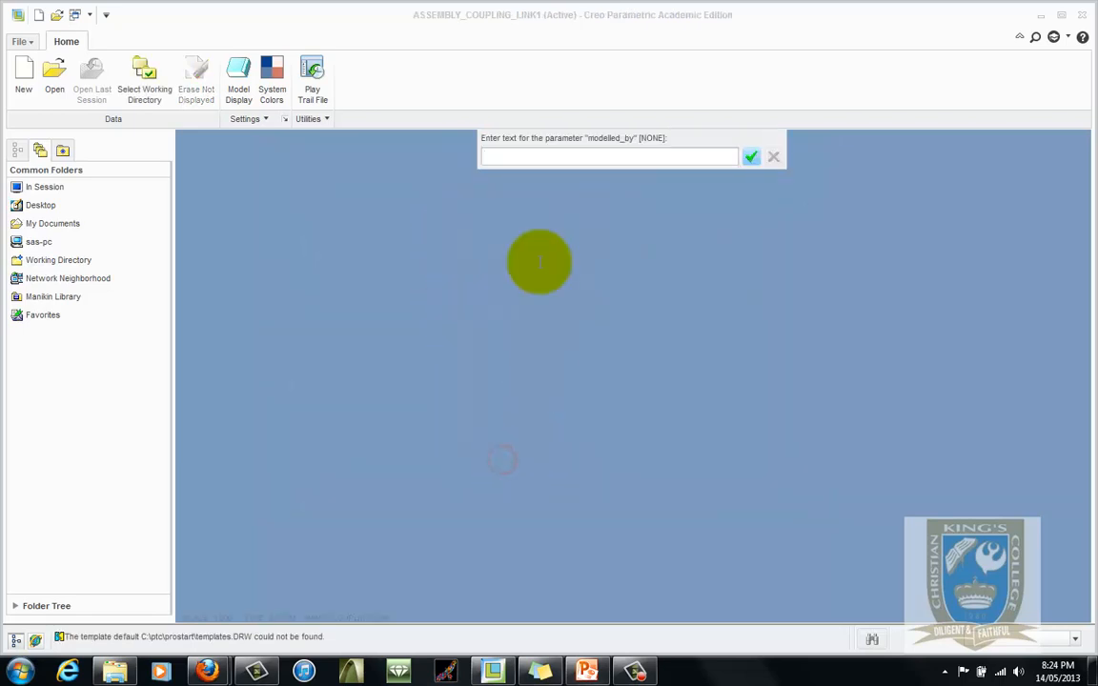
Step: Fill in the title block parameters: the modeller's name, drawing number 2, class 11 and material VARIOUS
text(AS)
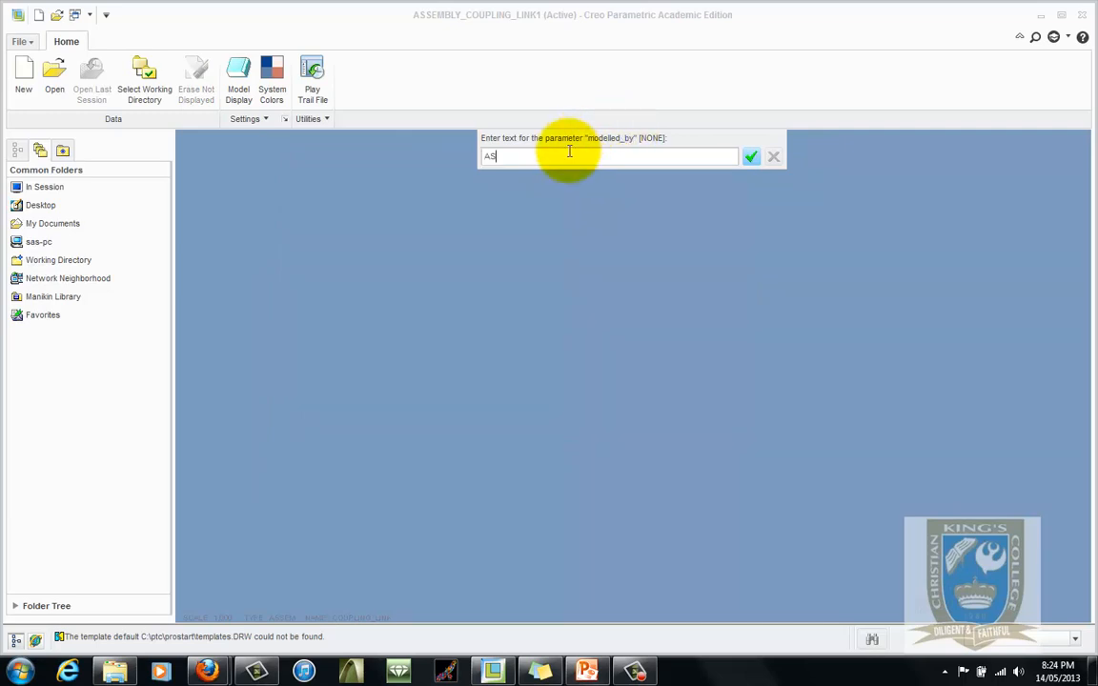
text(KIN)
key(Return)
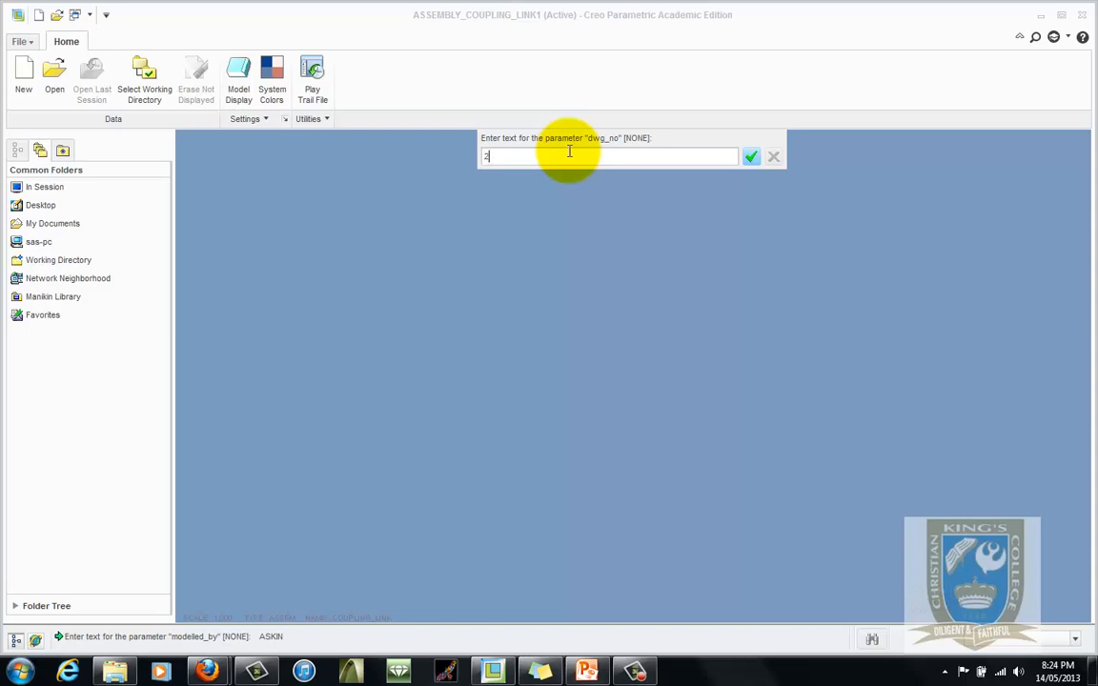
key(Return)
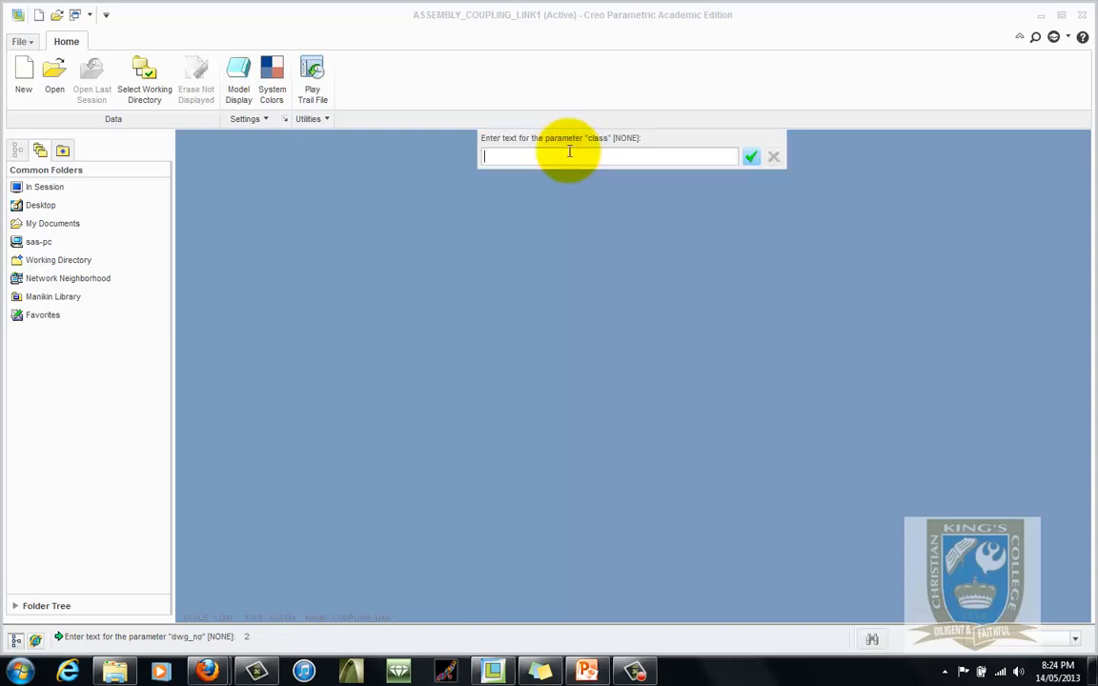
key(Return)
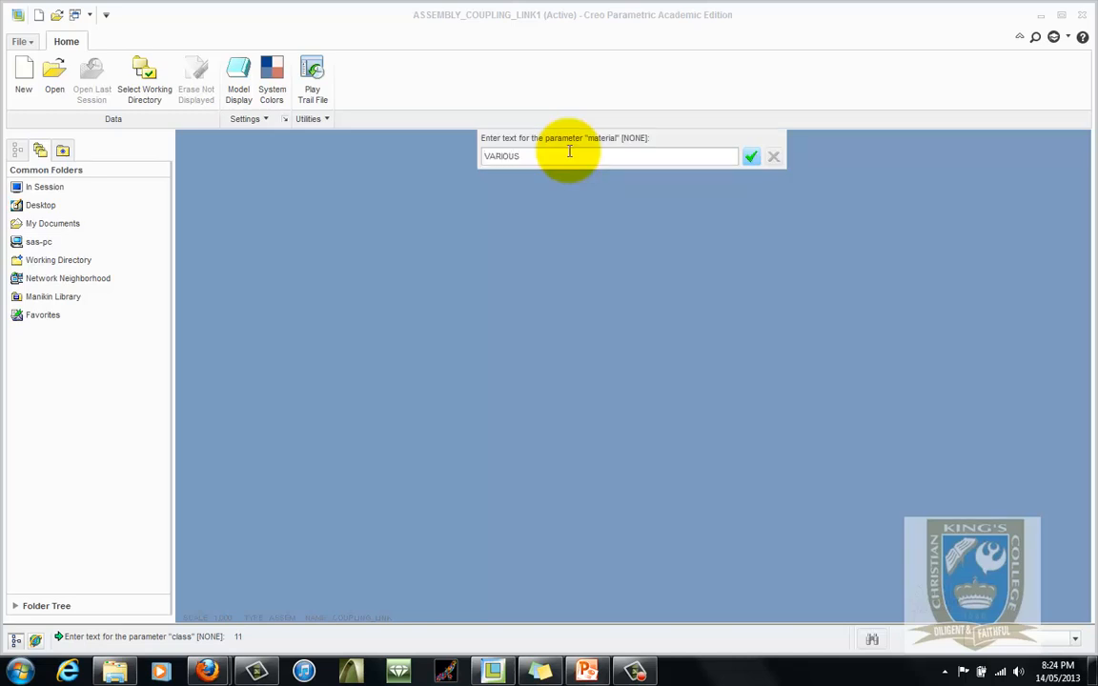
key(Return)
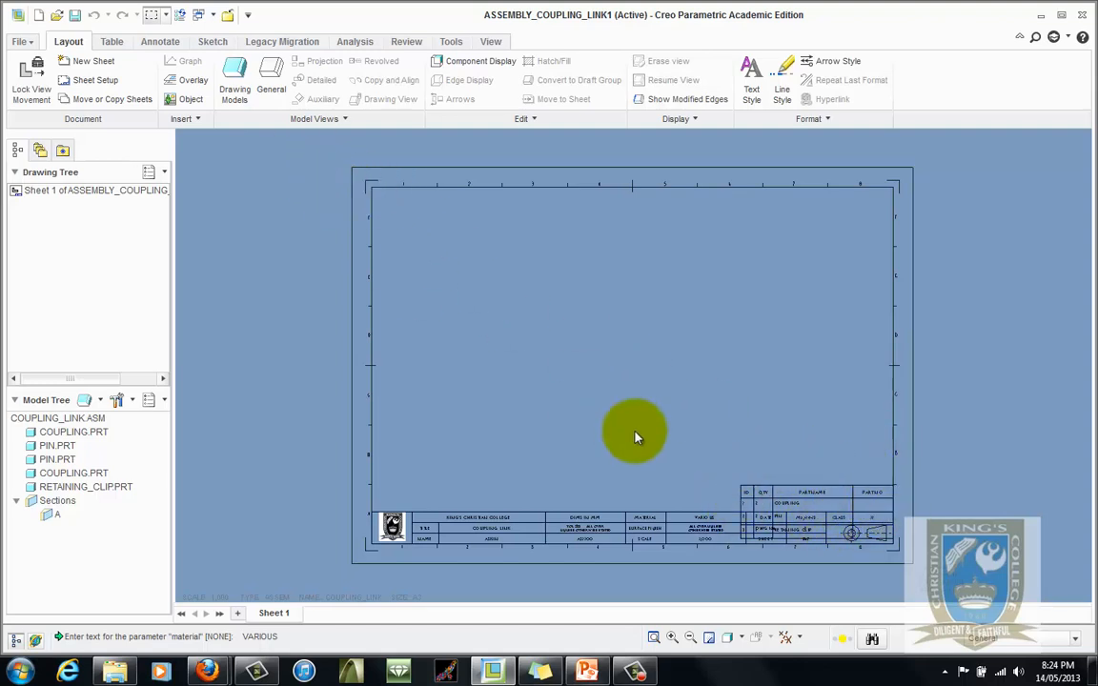
Step: Move the parts list table so its lower-right corner meets the sheet border directly above the title block
click(112, 44)
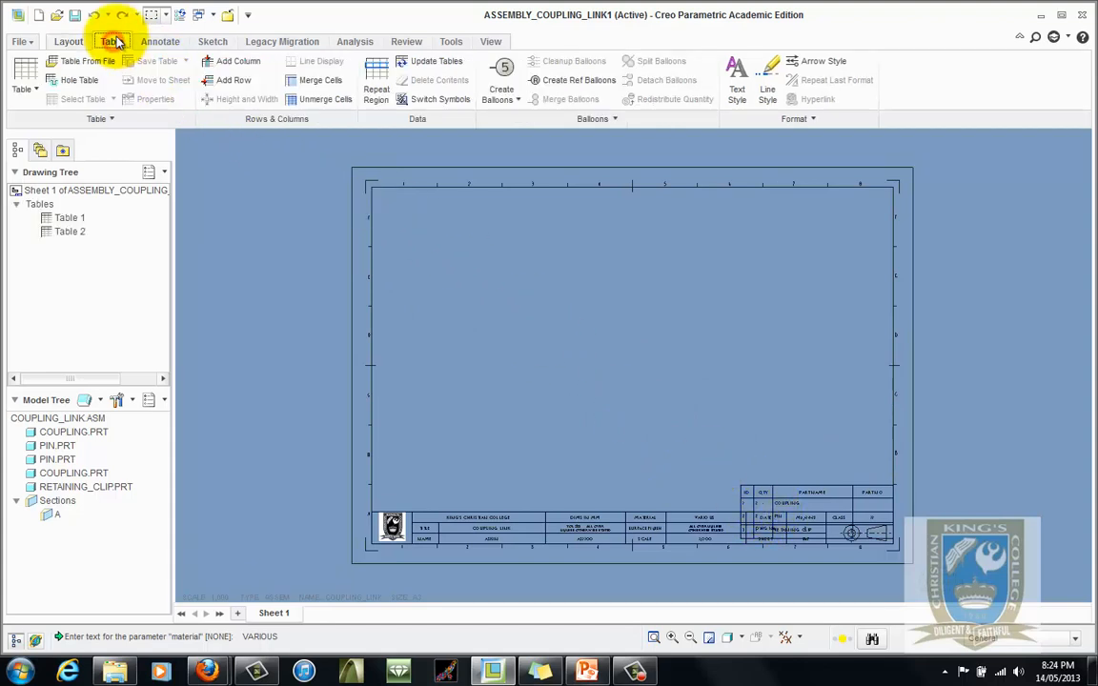
click(783, 497)
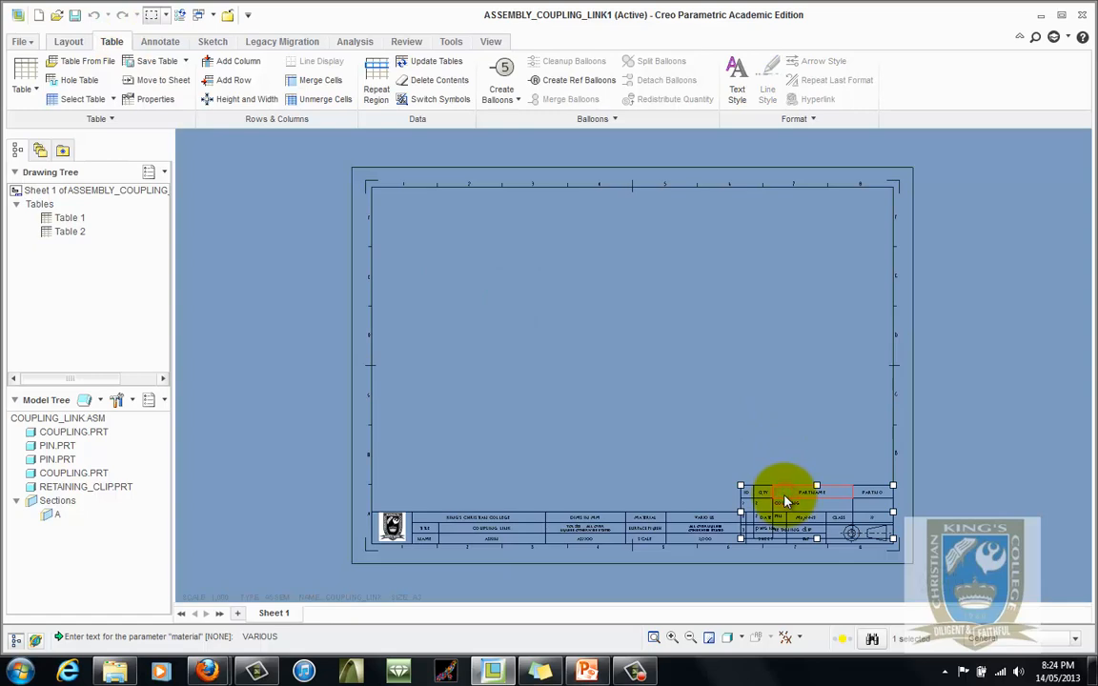
drag(896, 541, 877, 493)
scroll(894, 520, down, 8)
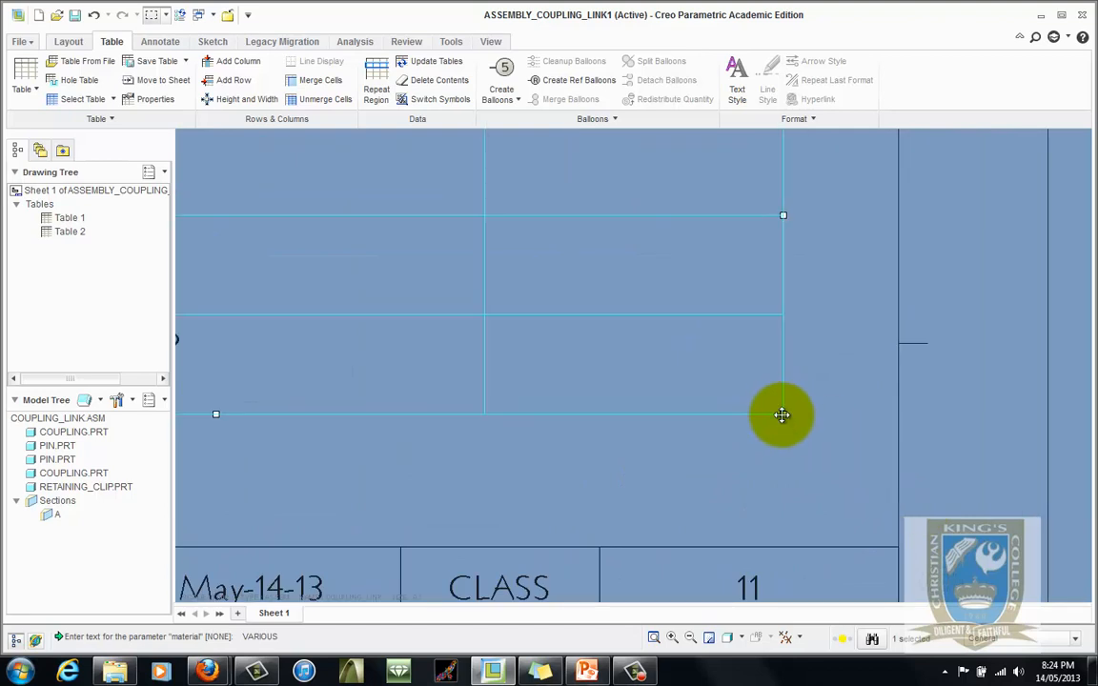
drag(782, 416, 899, 546)
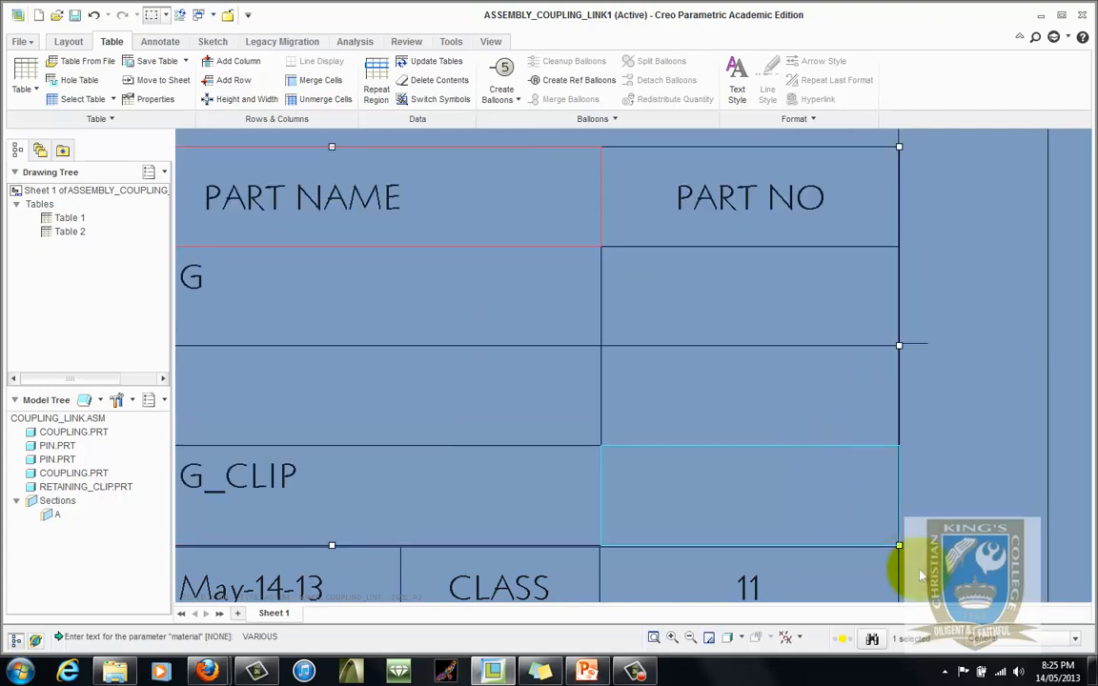
scroll(913, 562, up, 3)
click(826, 380)
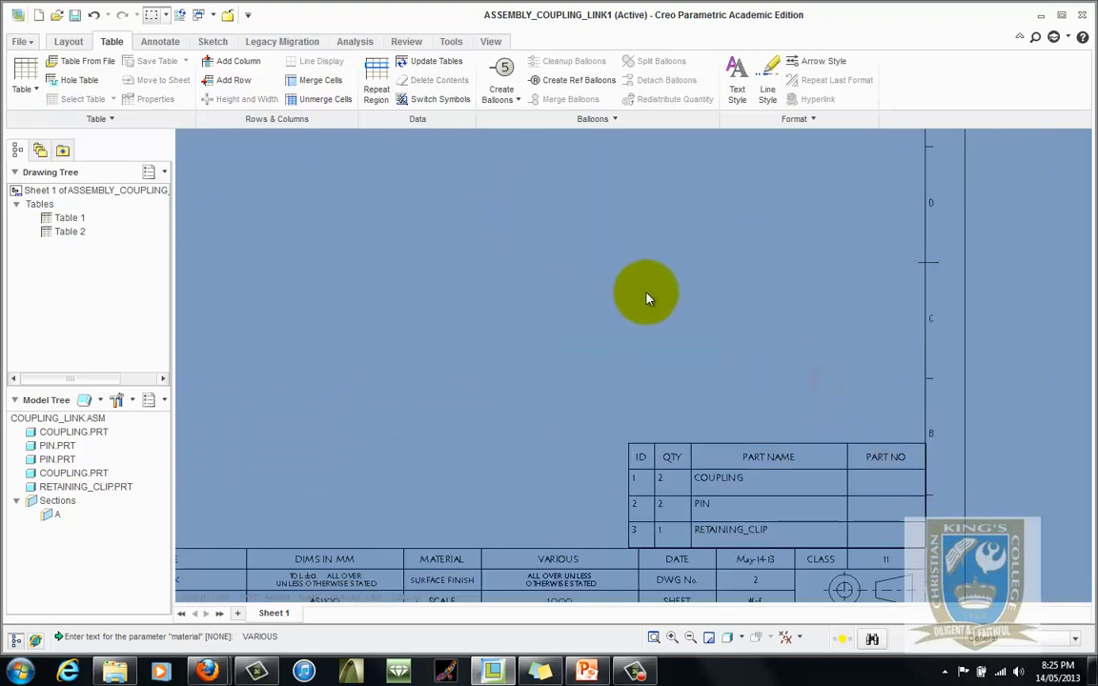
scroll(667, 324, up, 4)
scroll(590, 346, down, 1)
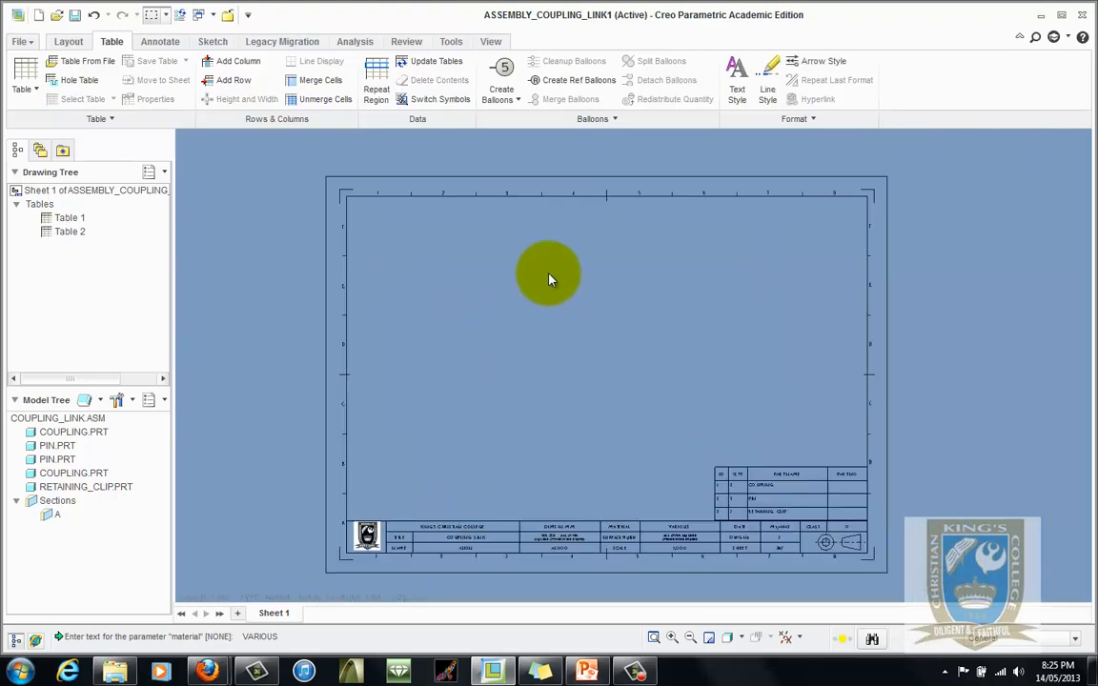
Step: Try to add coupling_link.asm to the drawing's models
click(68, 42)
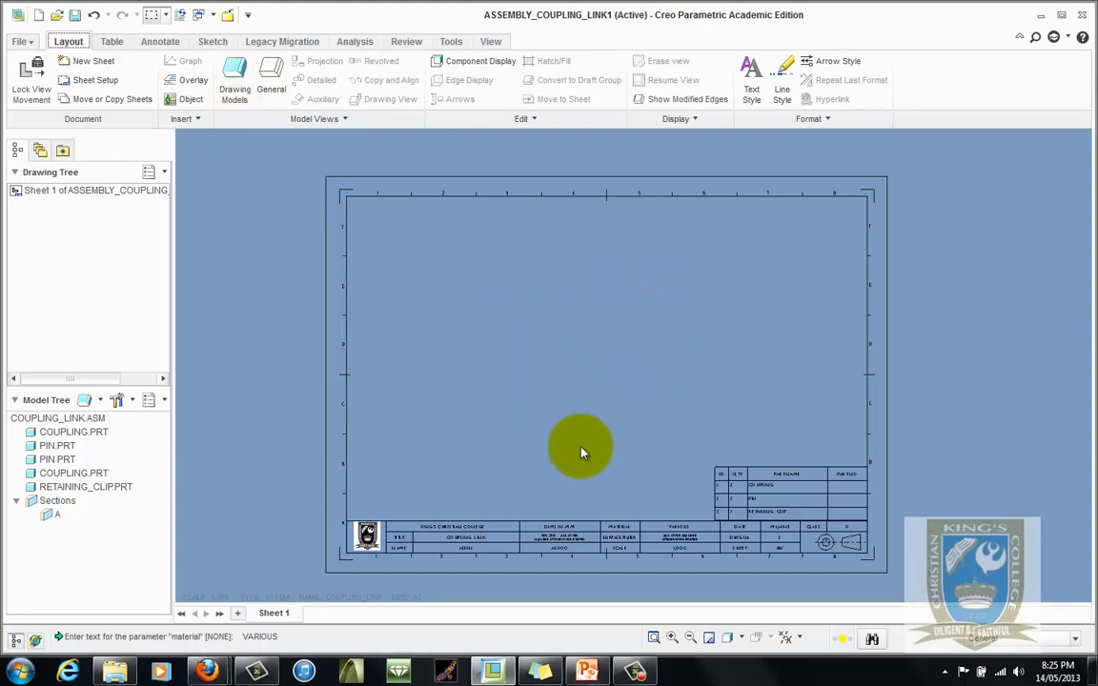
click(235, 75)
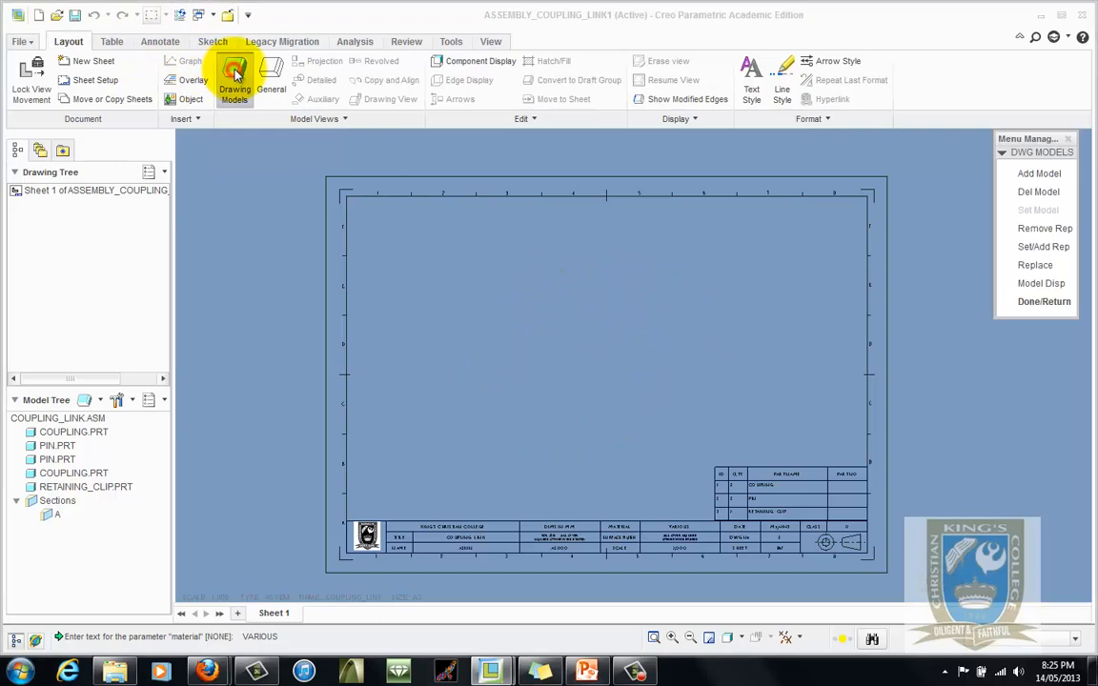
click(1040, 173)
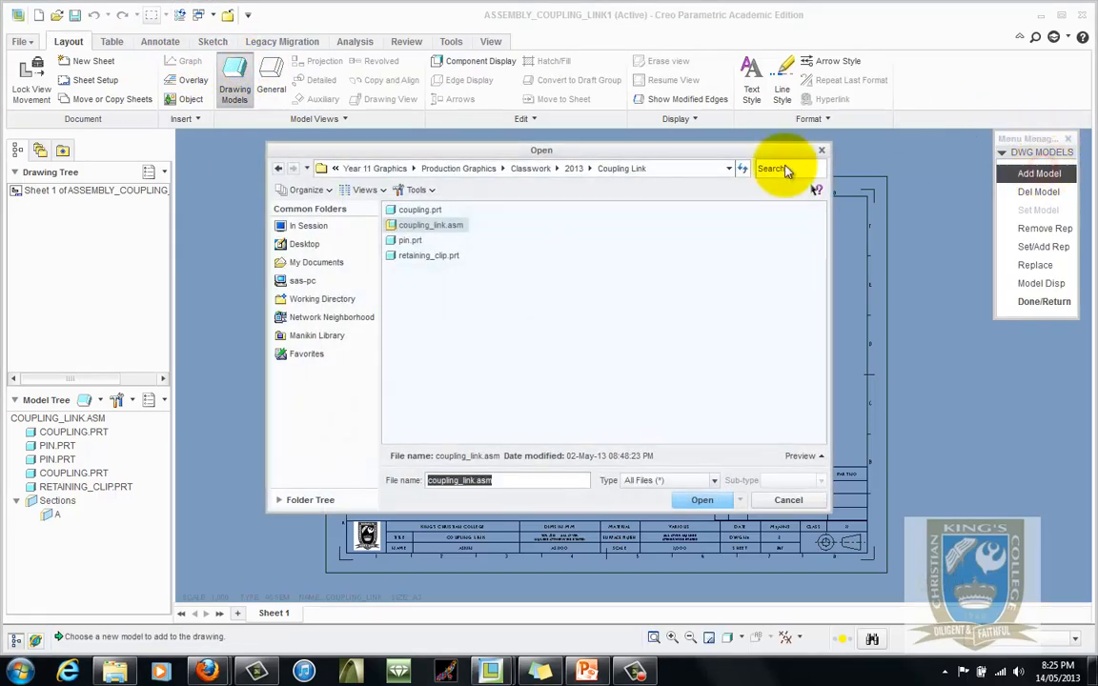
click(430, 225)
click(701, 500)
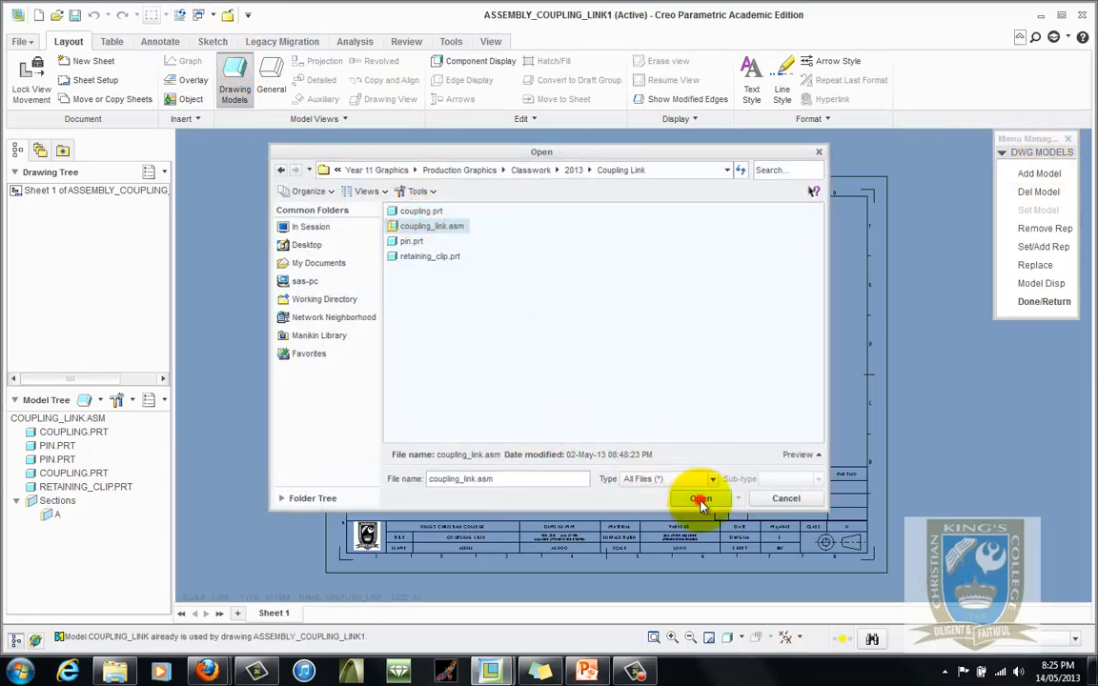
click(1039, 176)
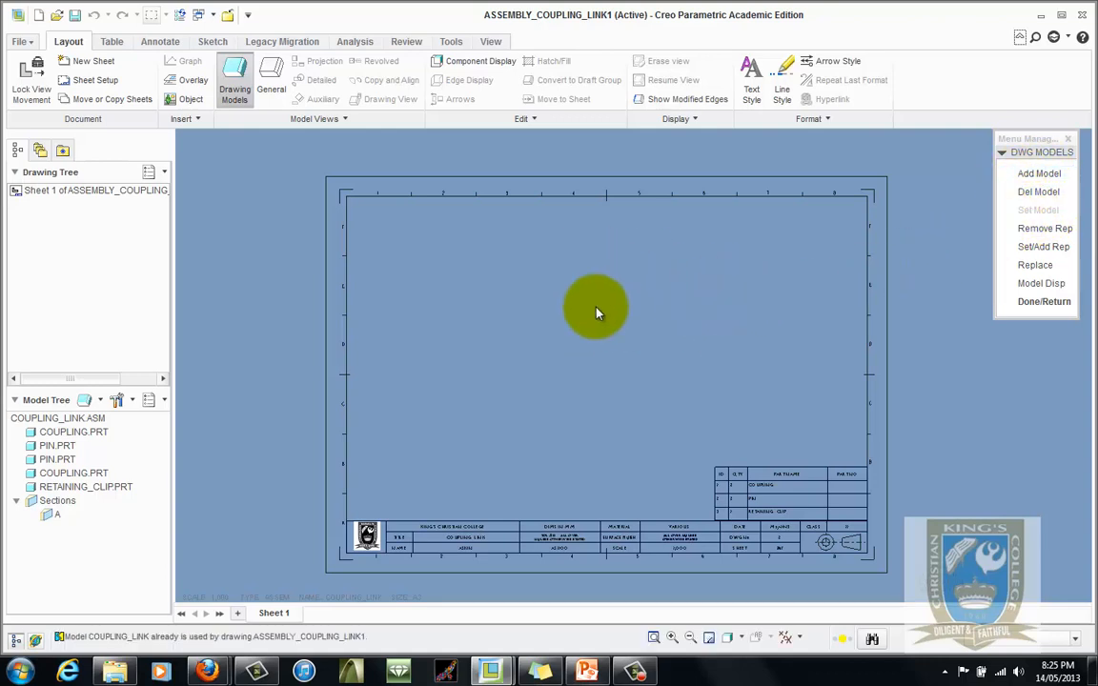
click(1020, 302)
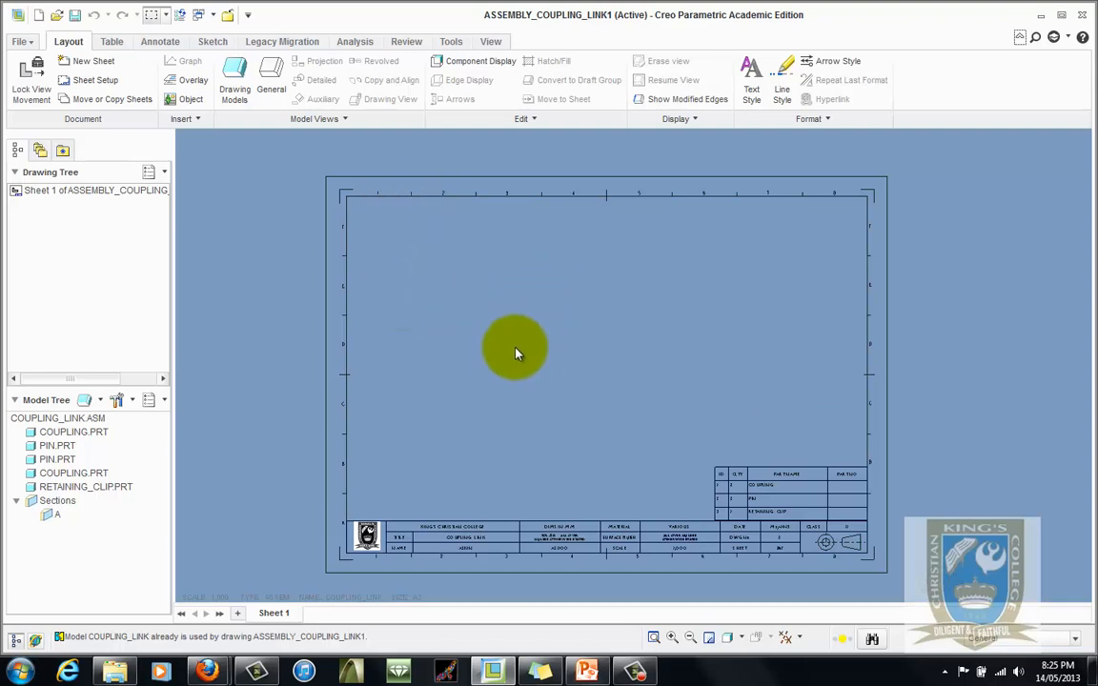
Step: Place a general view of the assembly near the sheet's centre with No Combined State and orient it to FRONT
click(274, 85)
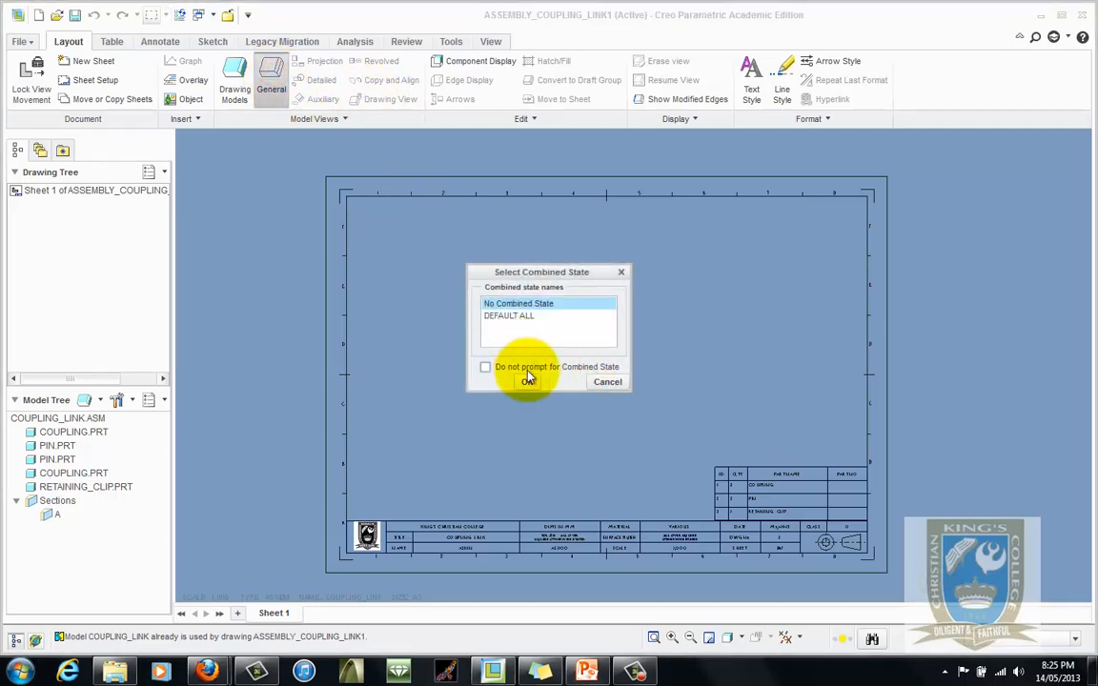
click(527, 383)
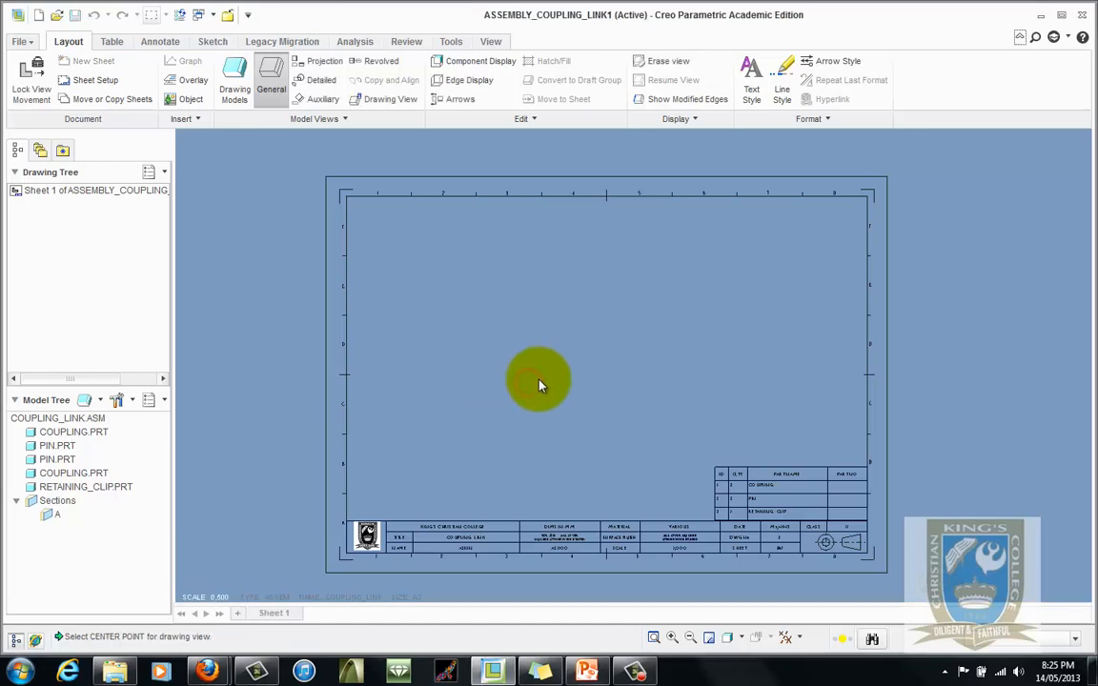
click(556, 368)
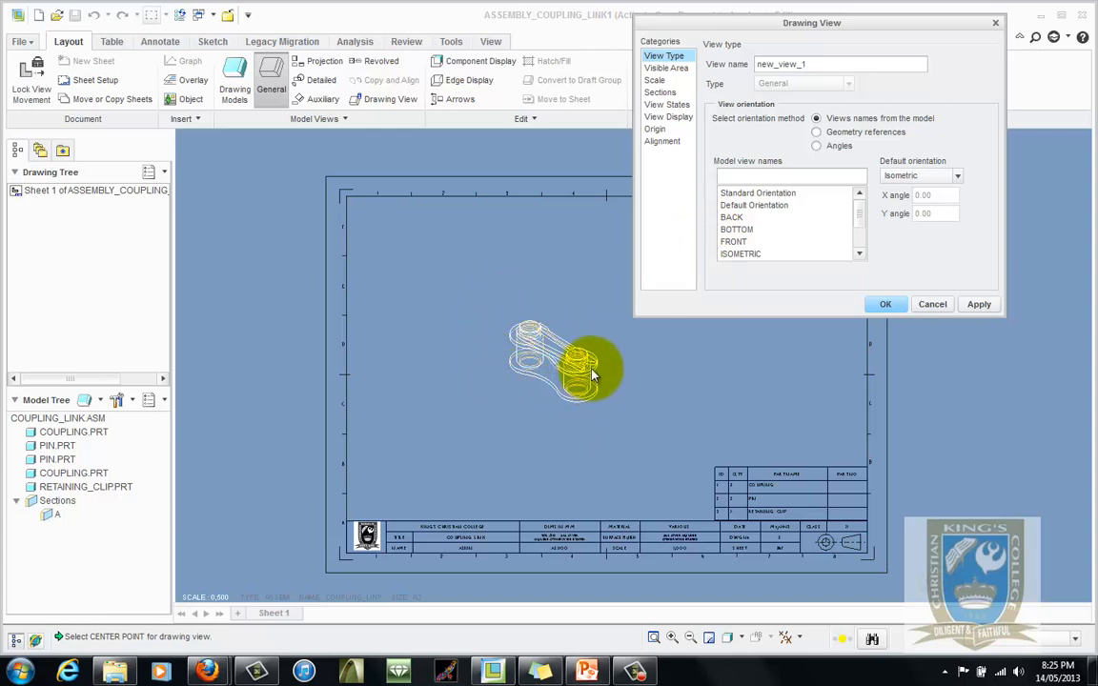
click(733, 242)
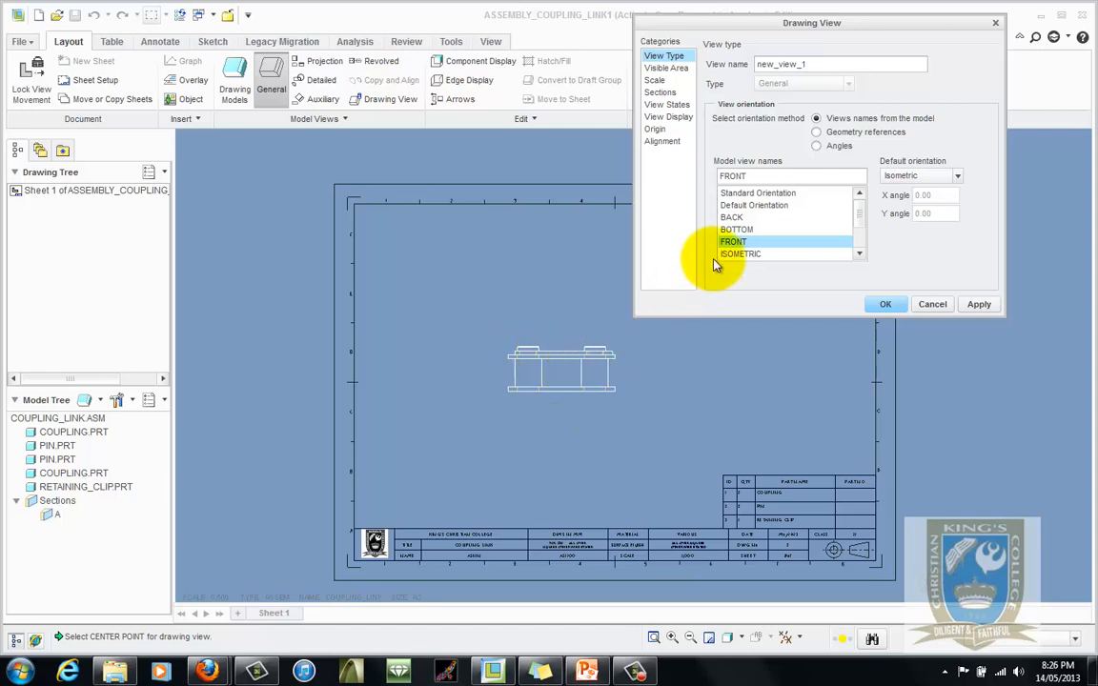
Step: Give the front view a custom scale of 1 and apply the change
click(655, 80)
click(738, 79)
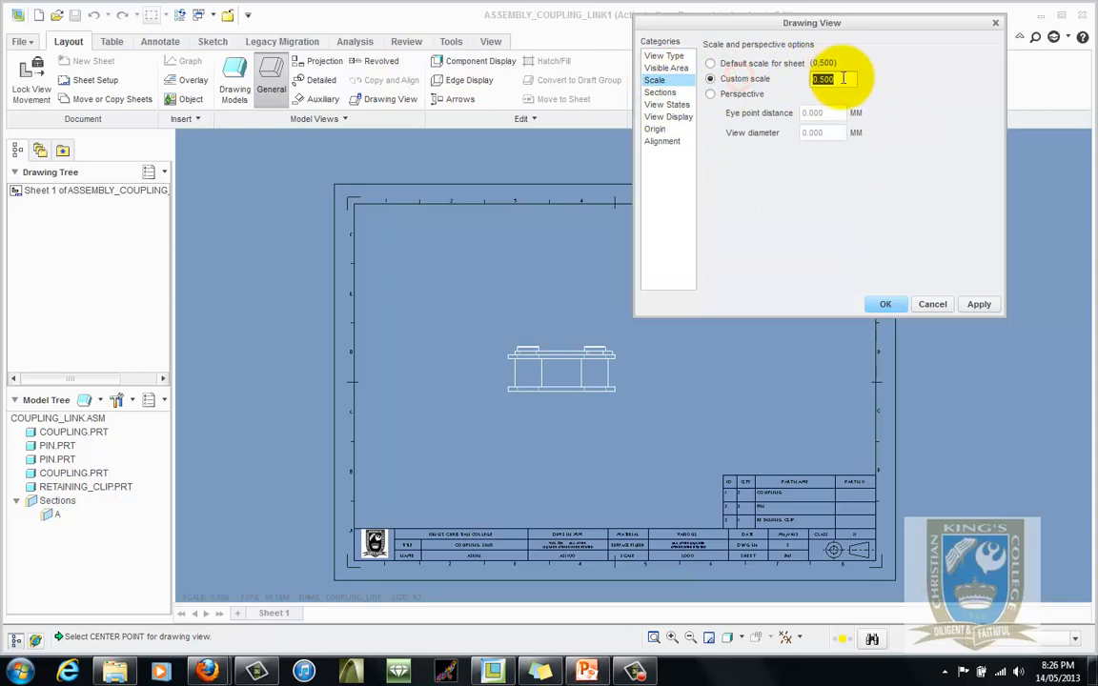
text(1)
key(Return)
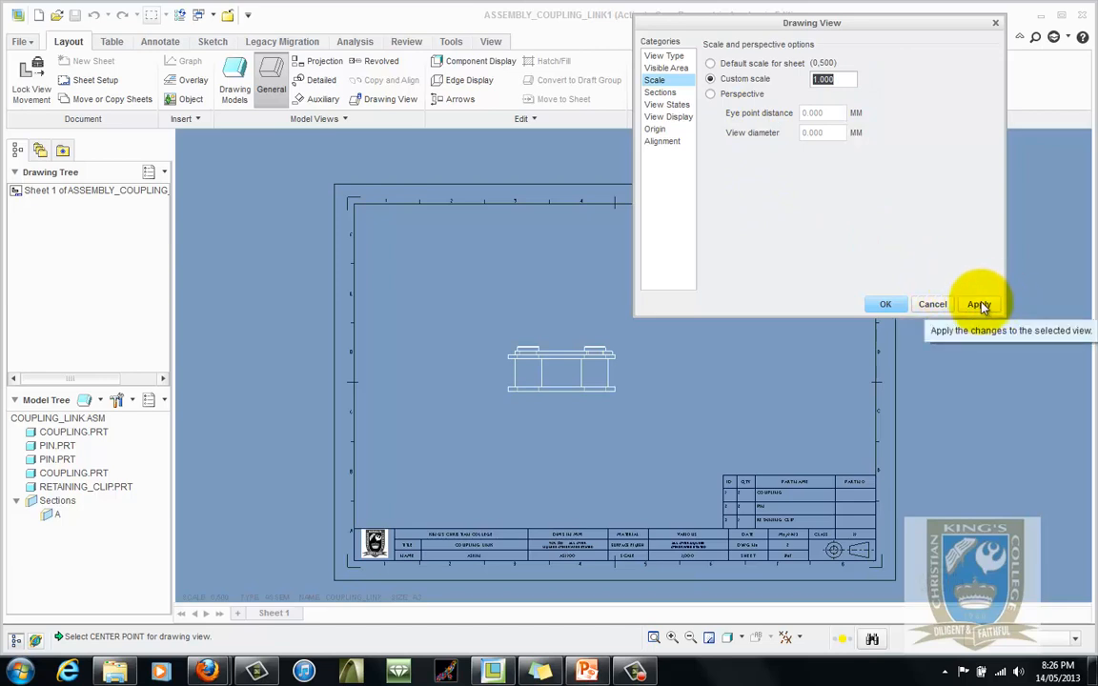
scroll(609, 362, down, 6)
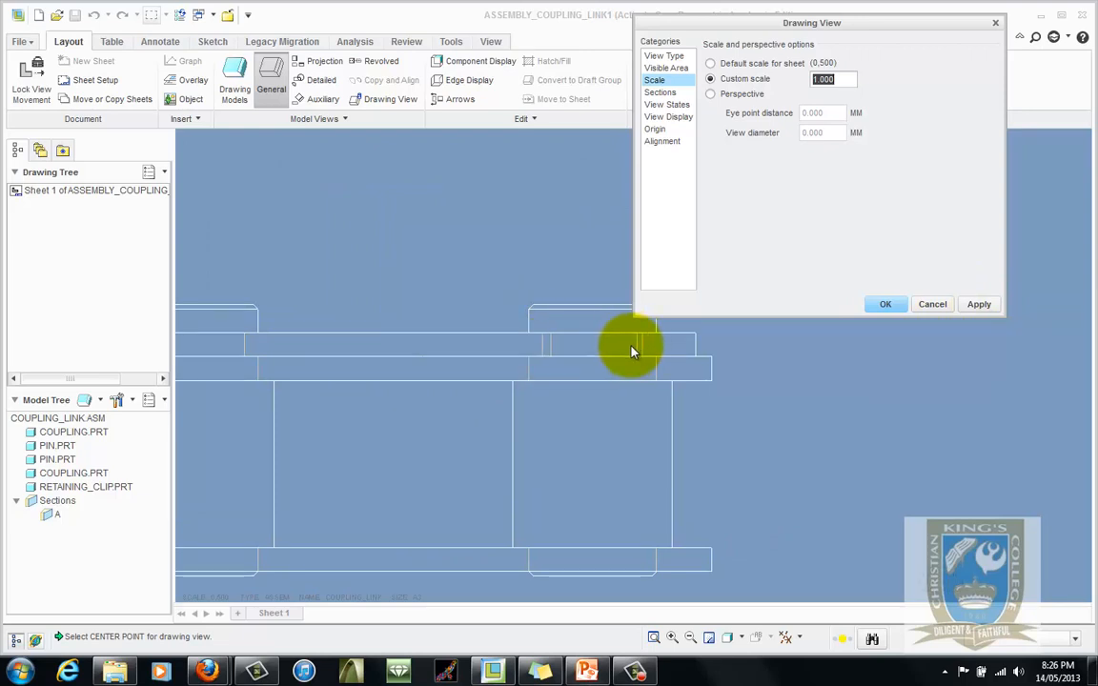
scroll(553, 361, up, 3)
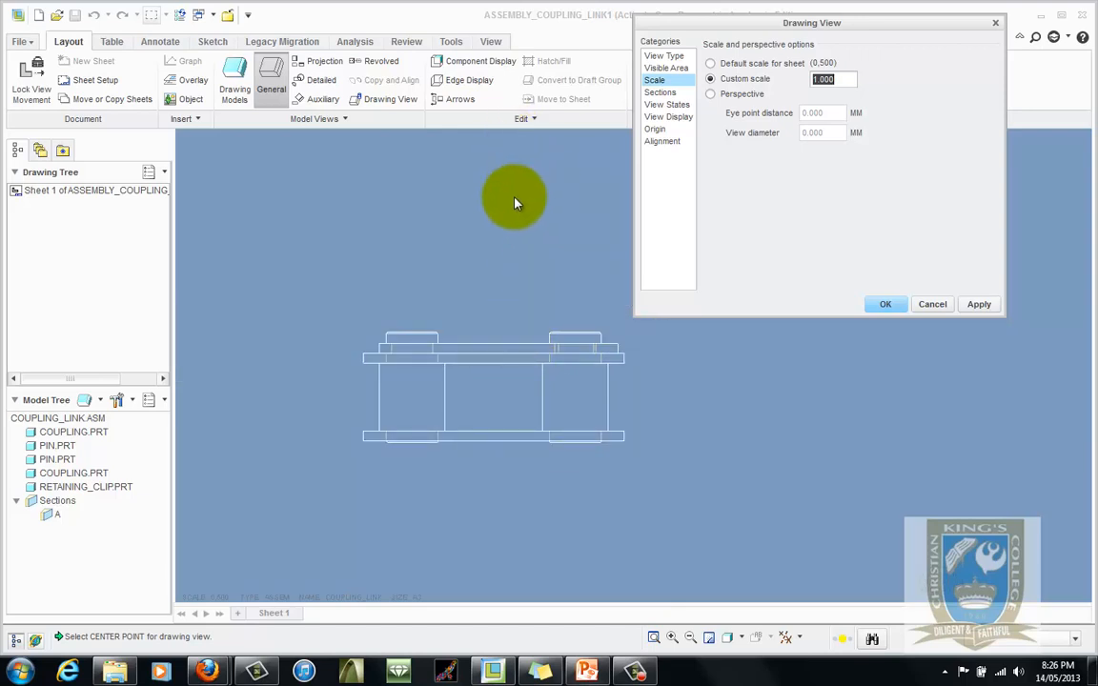
scroll(515, 361, up, 3)
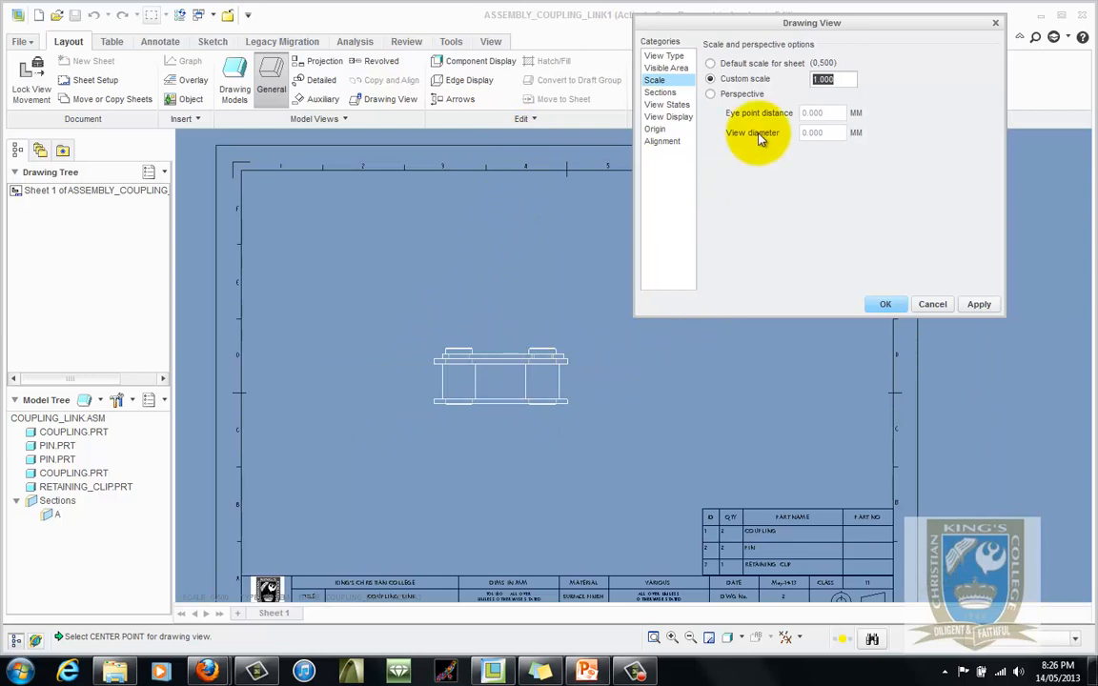
click(670, 117)
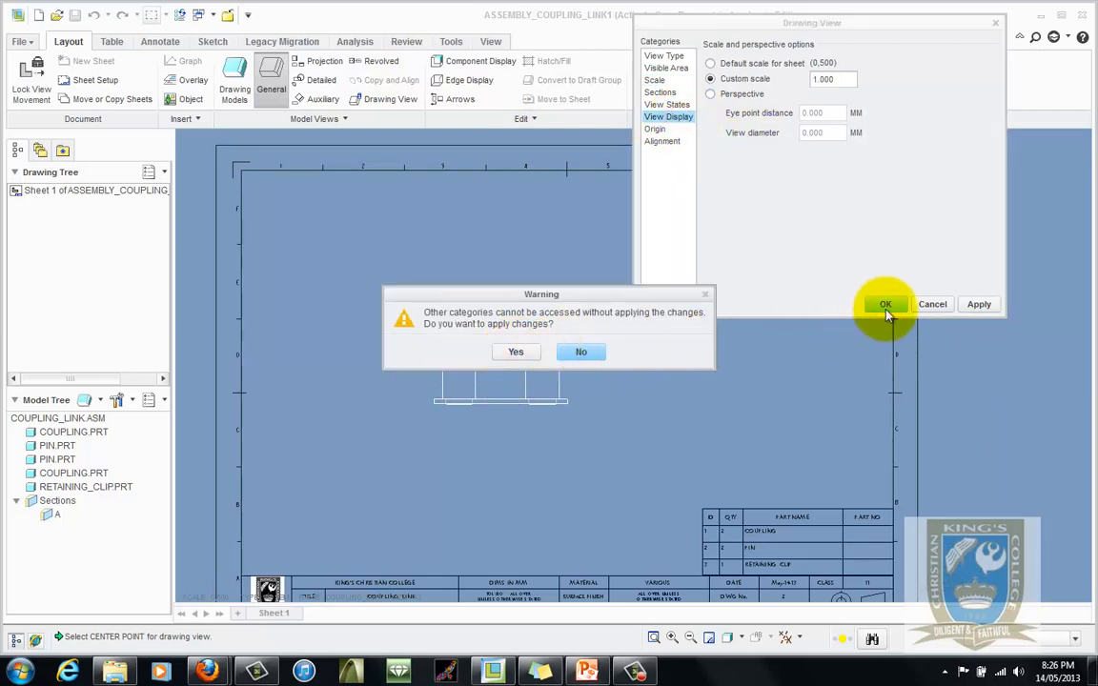
click(516, 351)
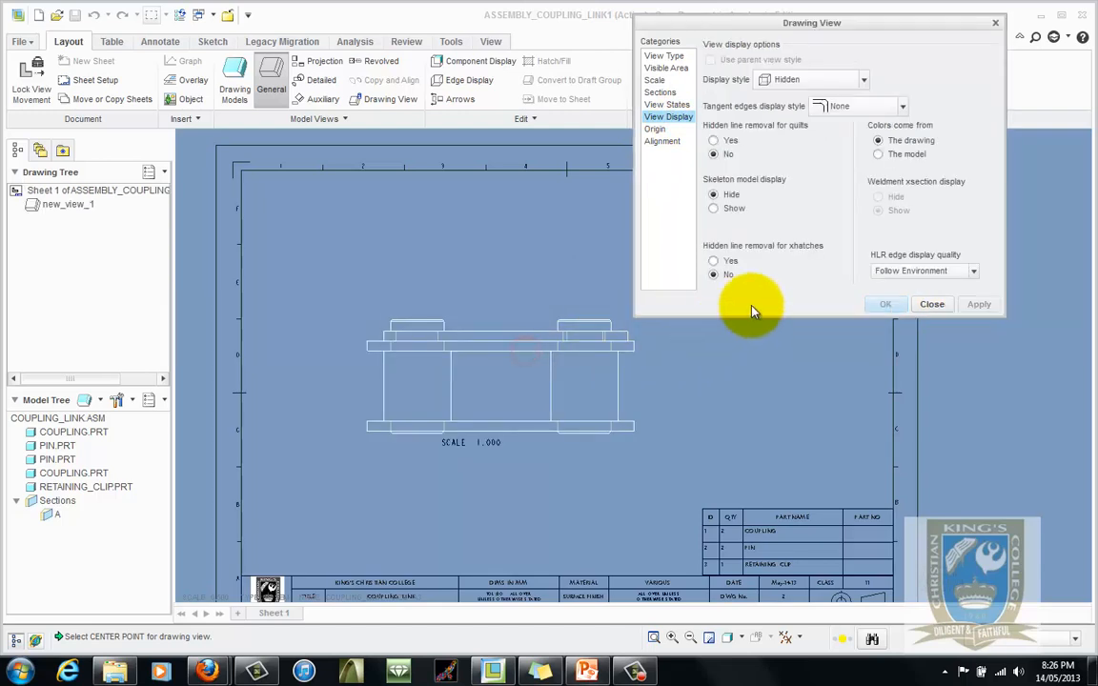
Step: Set the front view's display style to No Hidden and finish editing its view properties
click(864, 82)
click(807, 150)
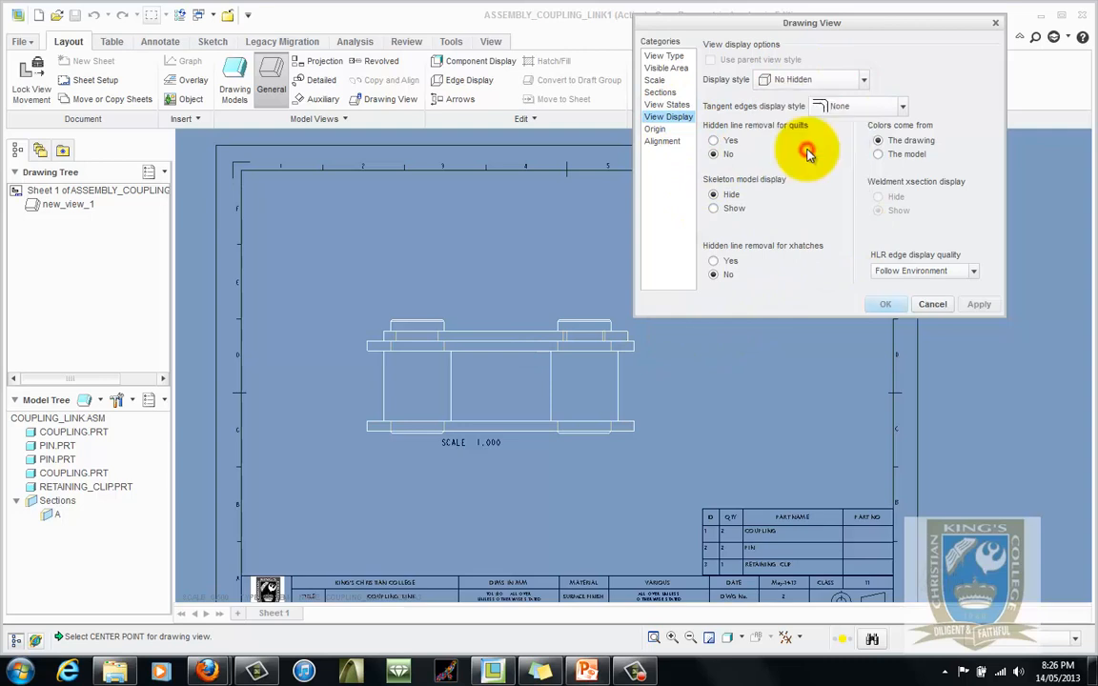
click(977, 305)
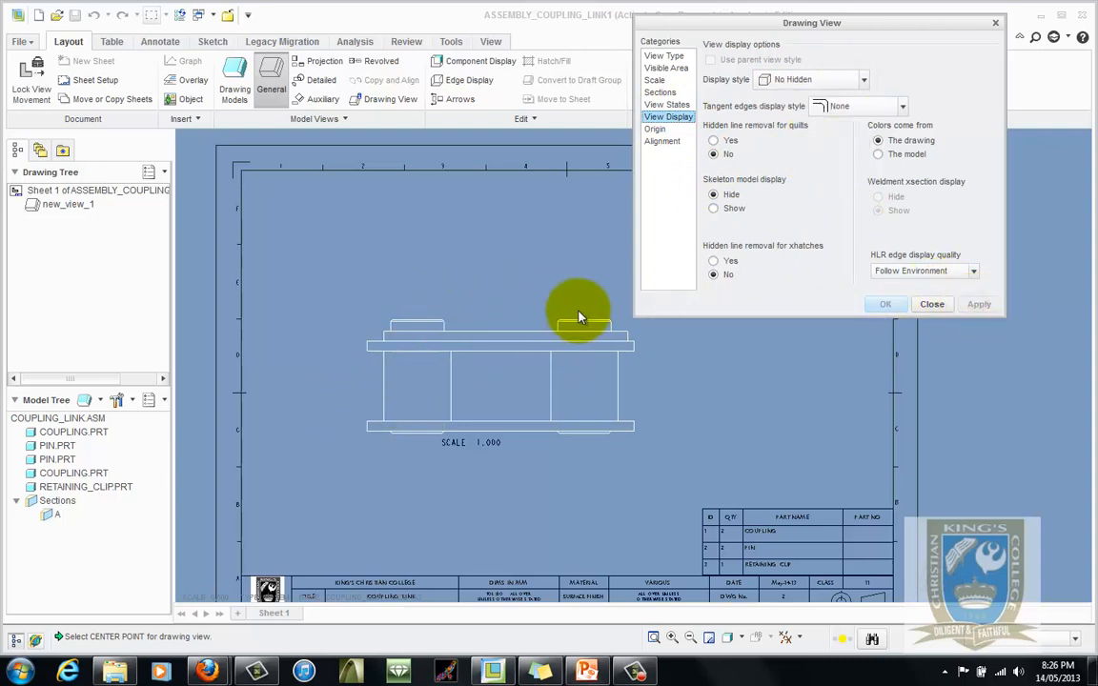
click(929, 304)
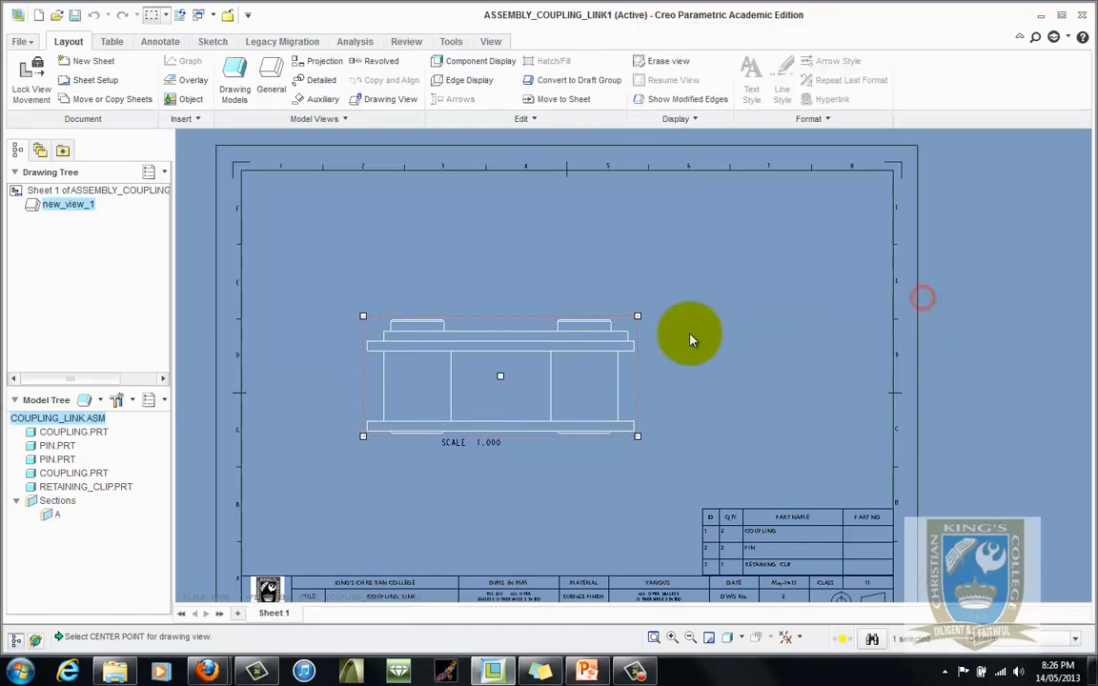
Step: Move the front view to the lower-left area of the sheet and insert a projected top view above it
scroll(619, 343, down, 3)
mouse_move(561, 356)
mouse_down()
mouse_move(533, 409)
mouse_move(510, 416)
mouse_up()
right_click(530, 417)
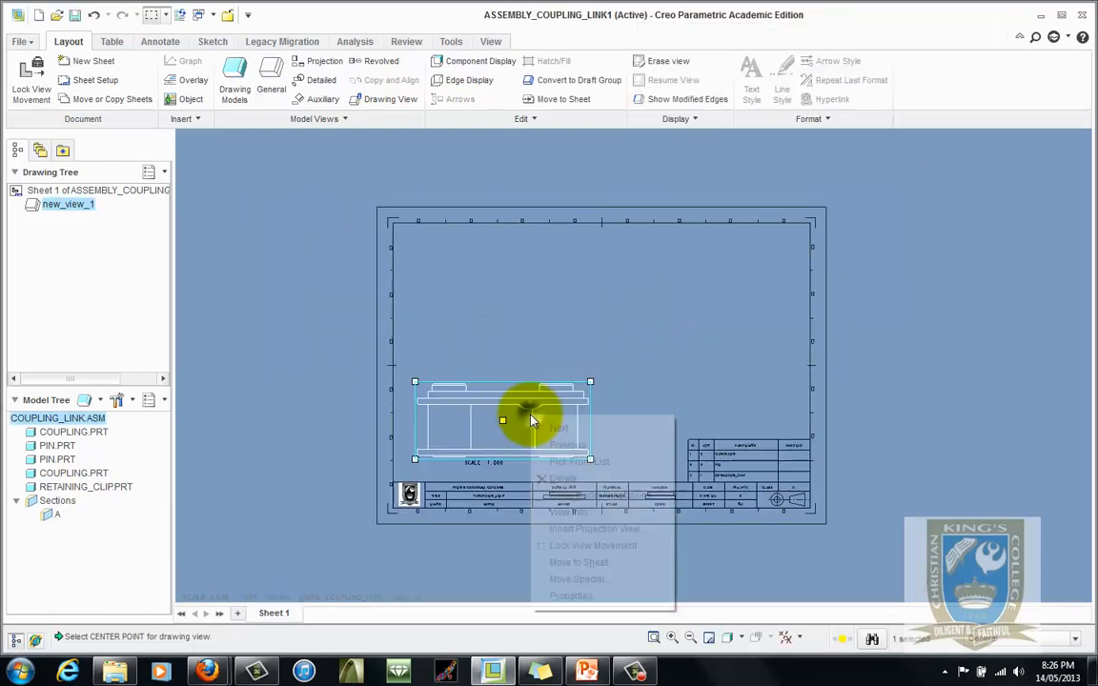
click(611, 530)
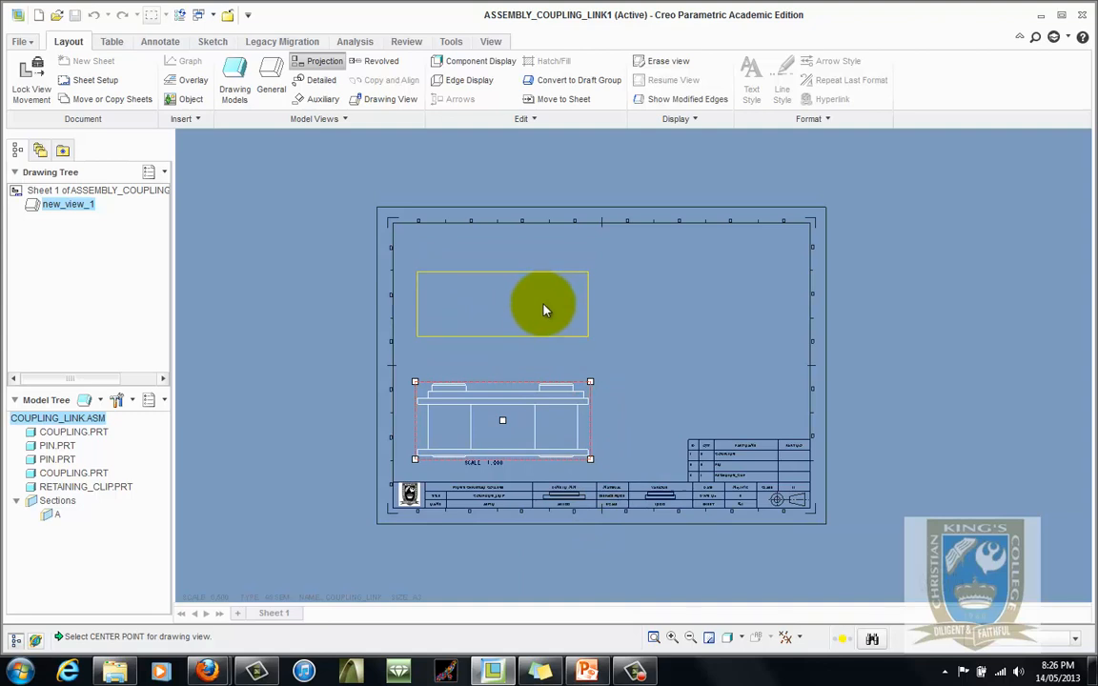
click(544, 310)
Step: Shift the front view slightly up and to the right, and move the top view further above it
drag(549, 409, 574, 384)
click(562, 315)
drag(560, 311, 560, 291)
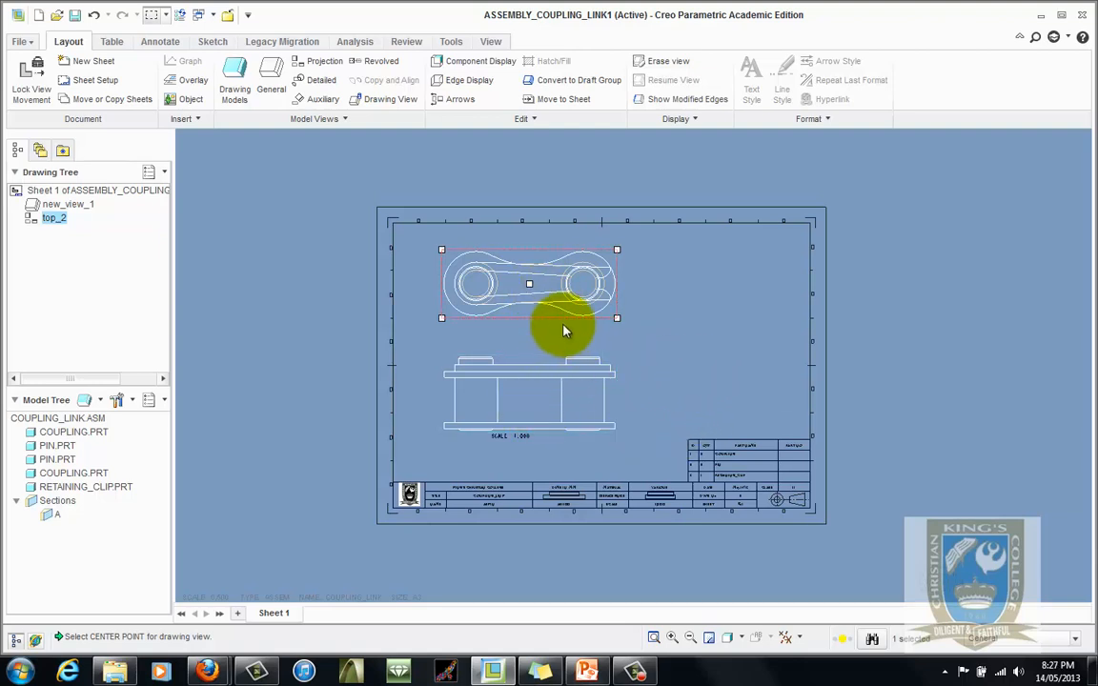
click(700, 329)
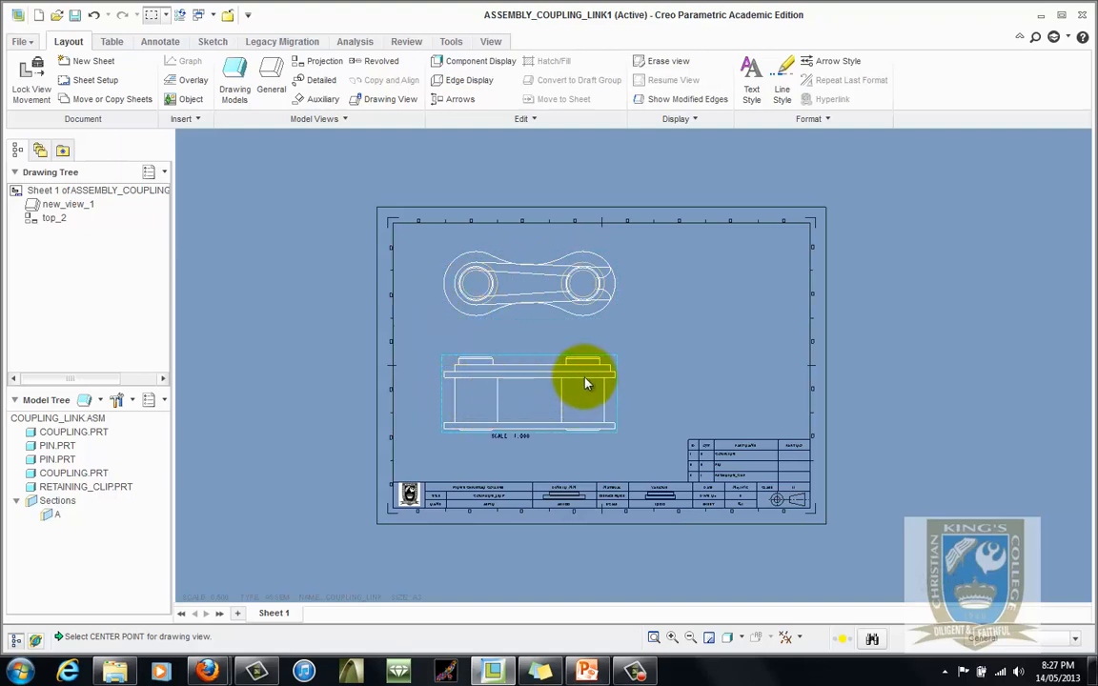
Step: Set the projected top view's display style to No Hidden and finish editing its view properties
scroll(464, 384, up, 4)
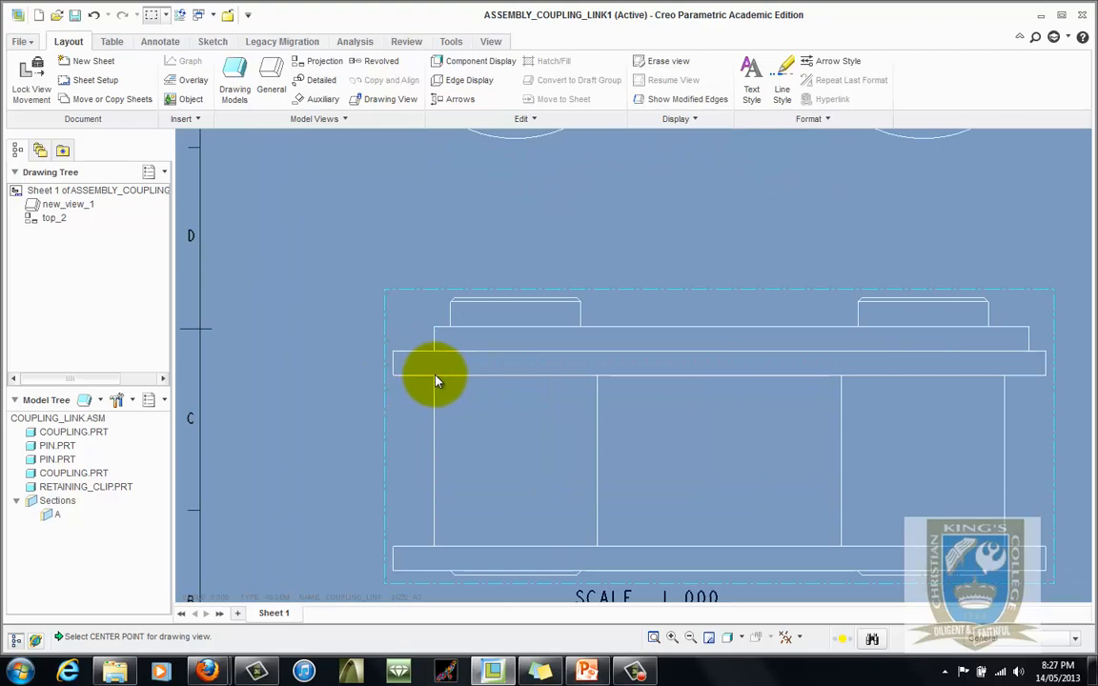
scroll(419, 358, down, 4)
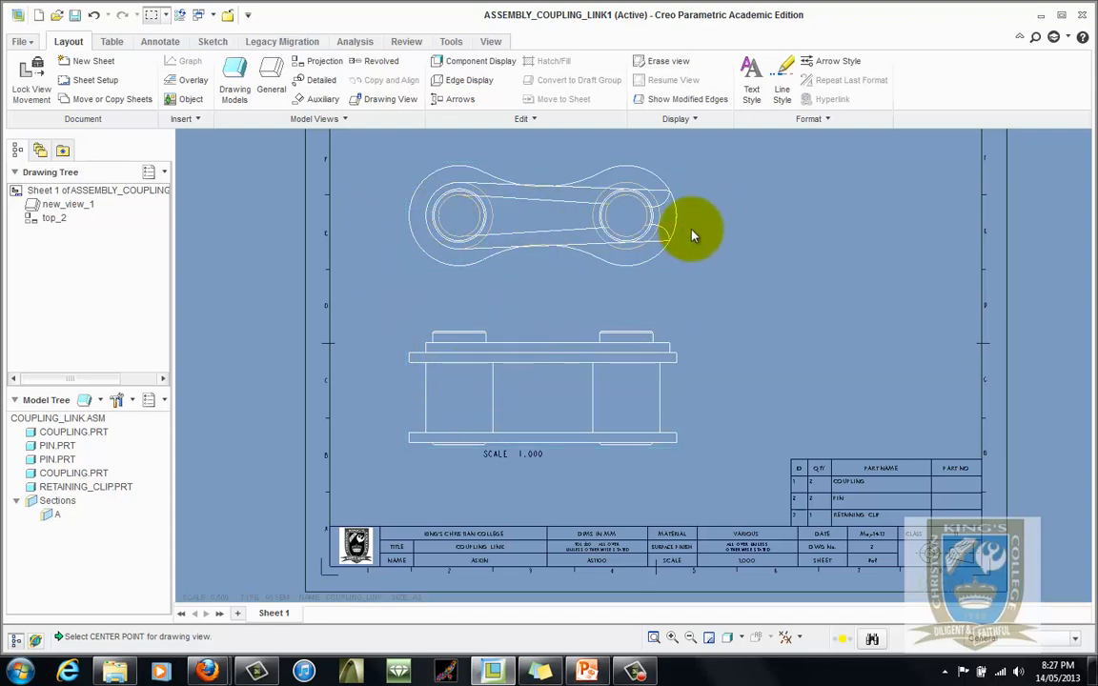
double_click(495, 217)
click(677, 115)
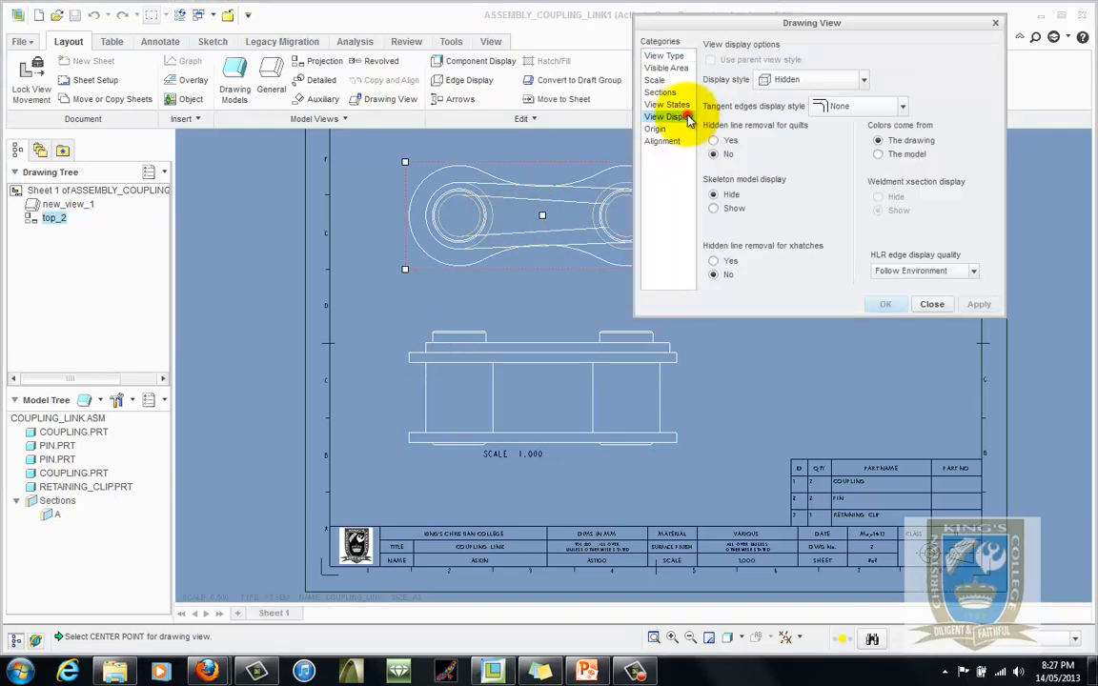
click(864, 80)
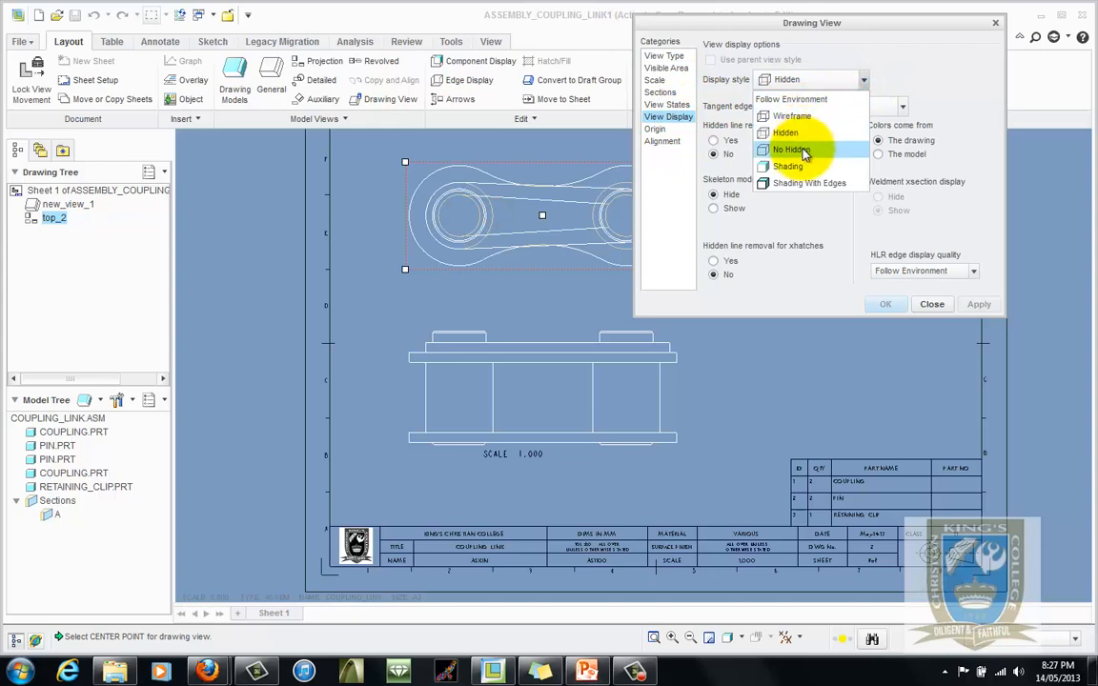
click(796, 149)
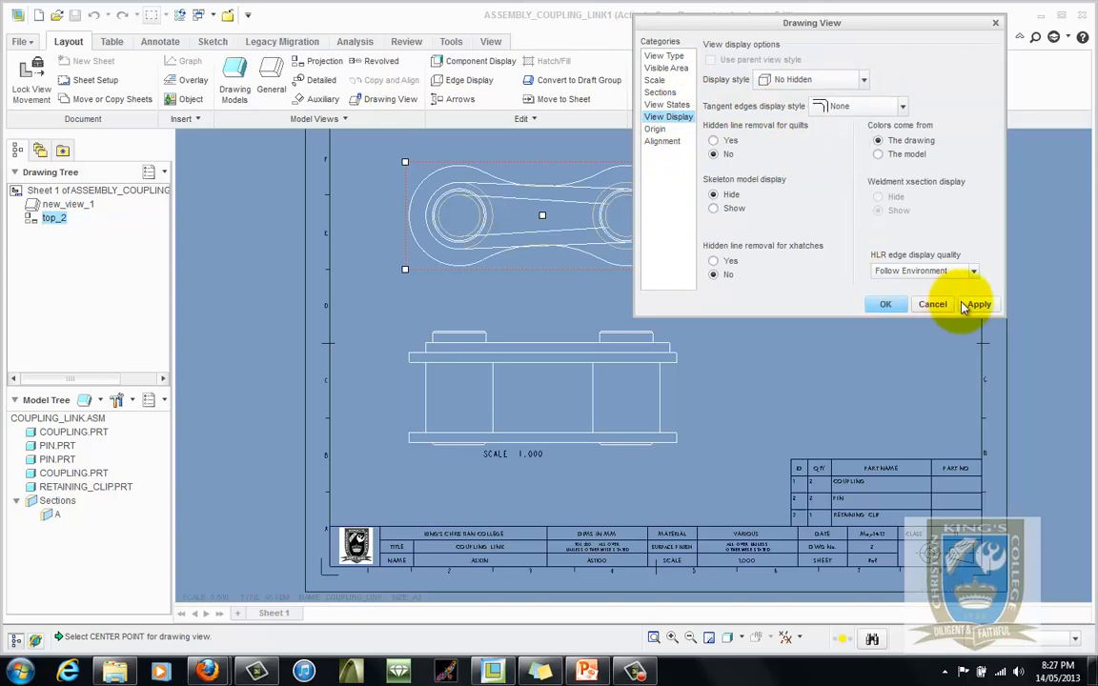
click(979, 304)
click(929, 303)
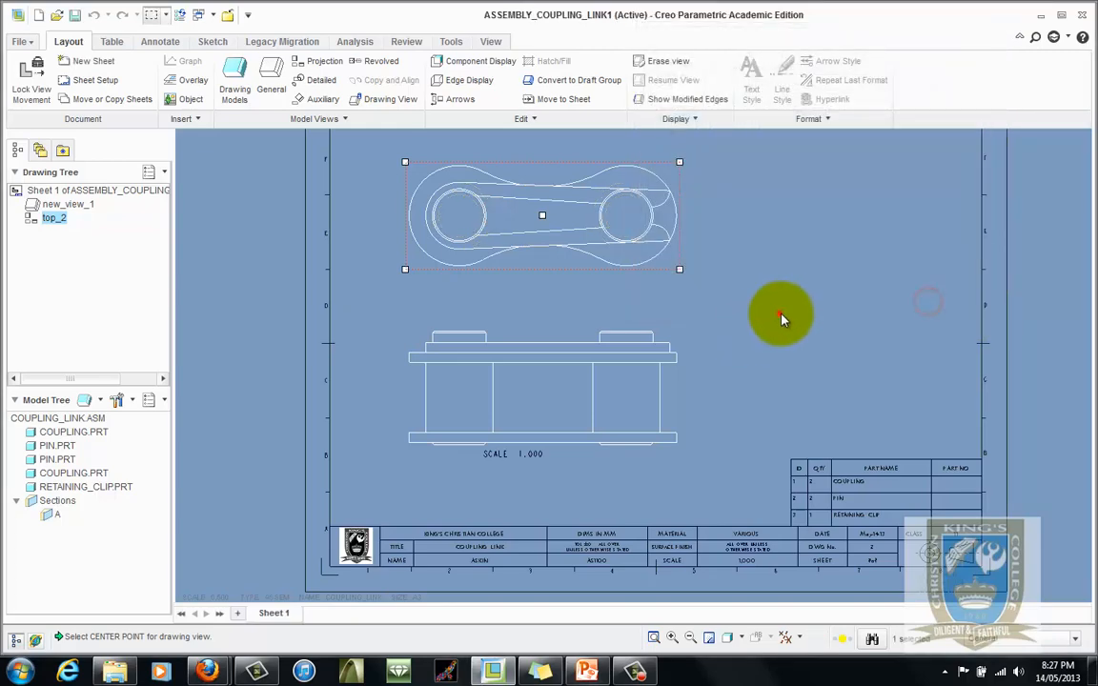
click(703, 281)
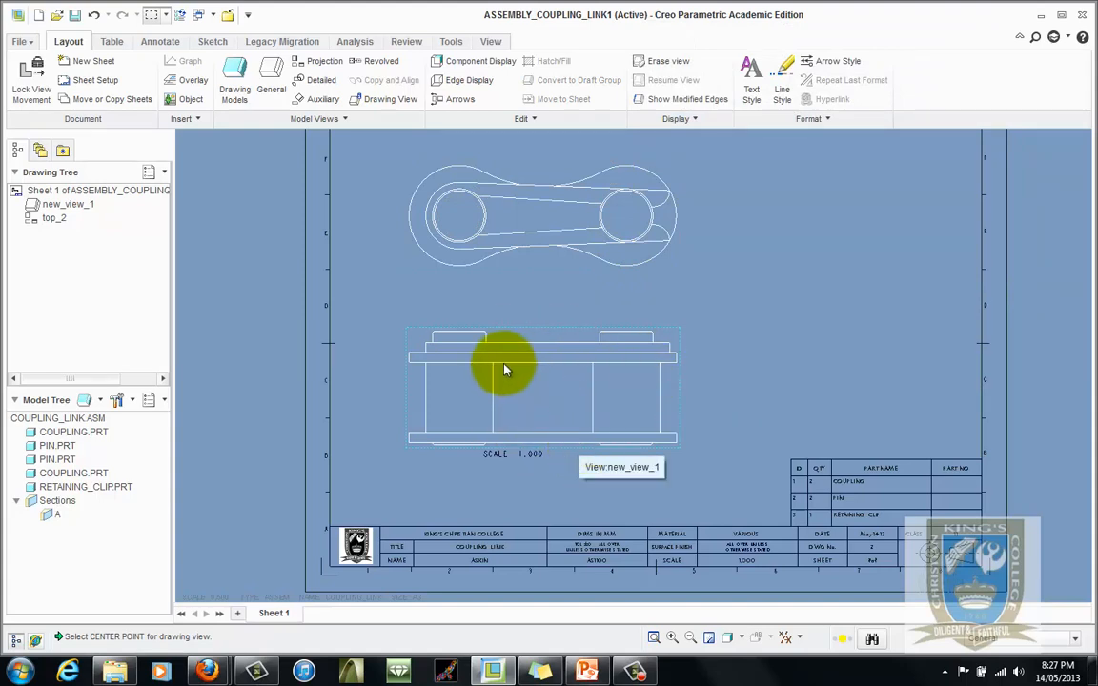
Step: Add a 2D cross-section to the front view as a new planar, single section named B
double_click(536, 329)
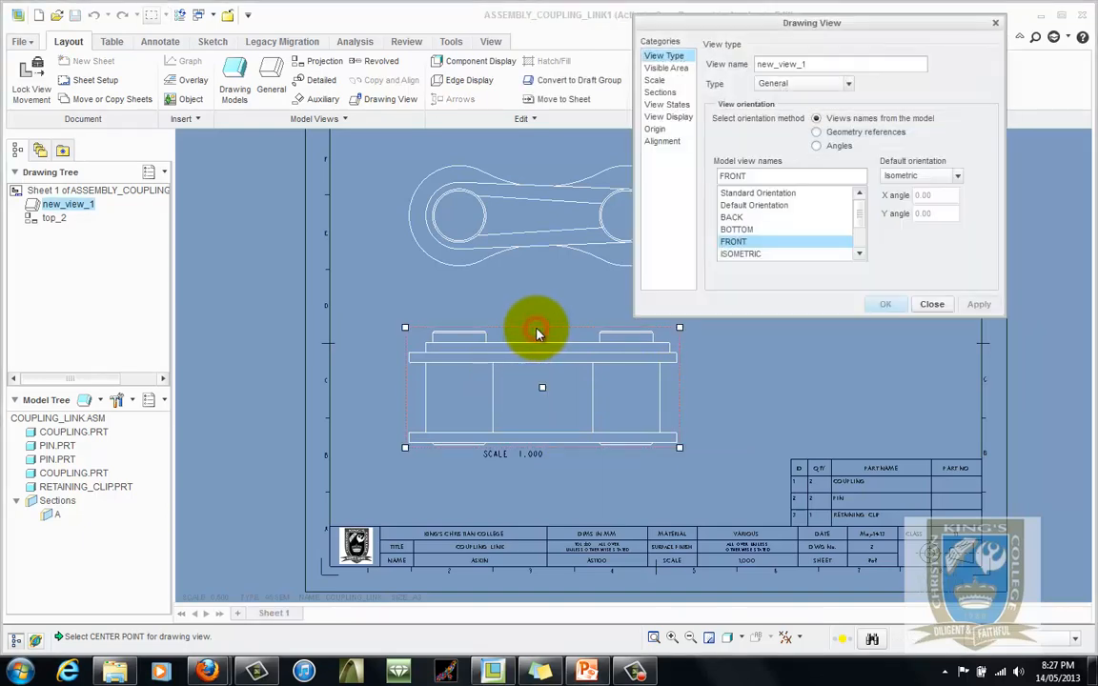
click(667, 93)
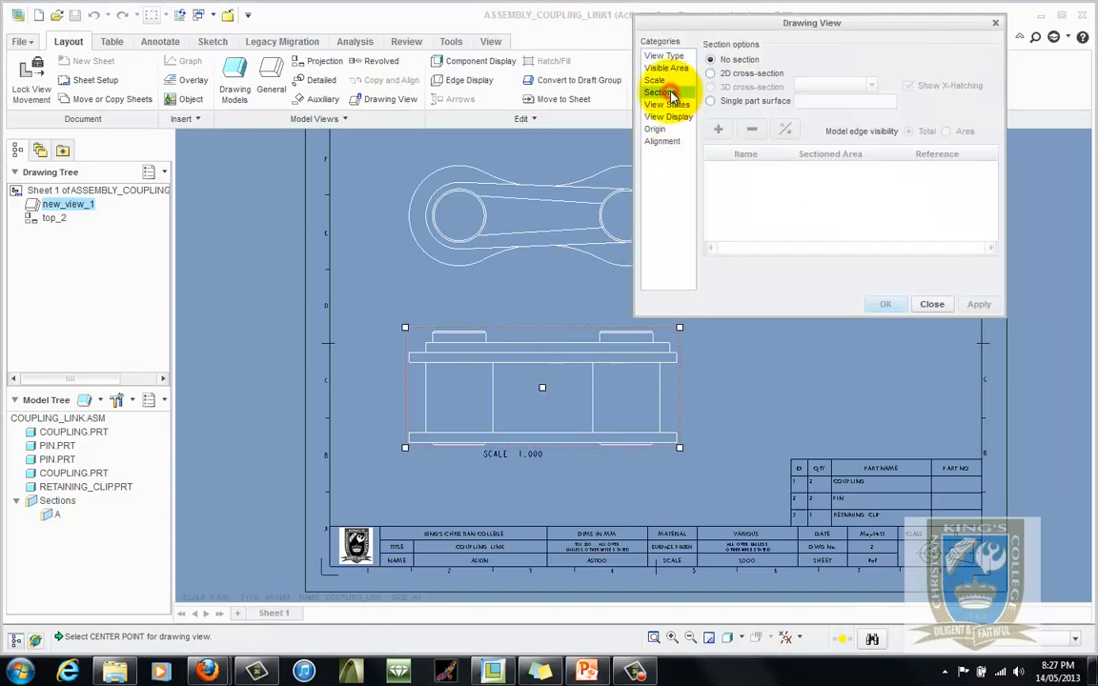
click(752, 73)
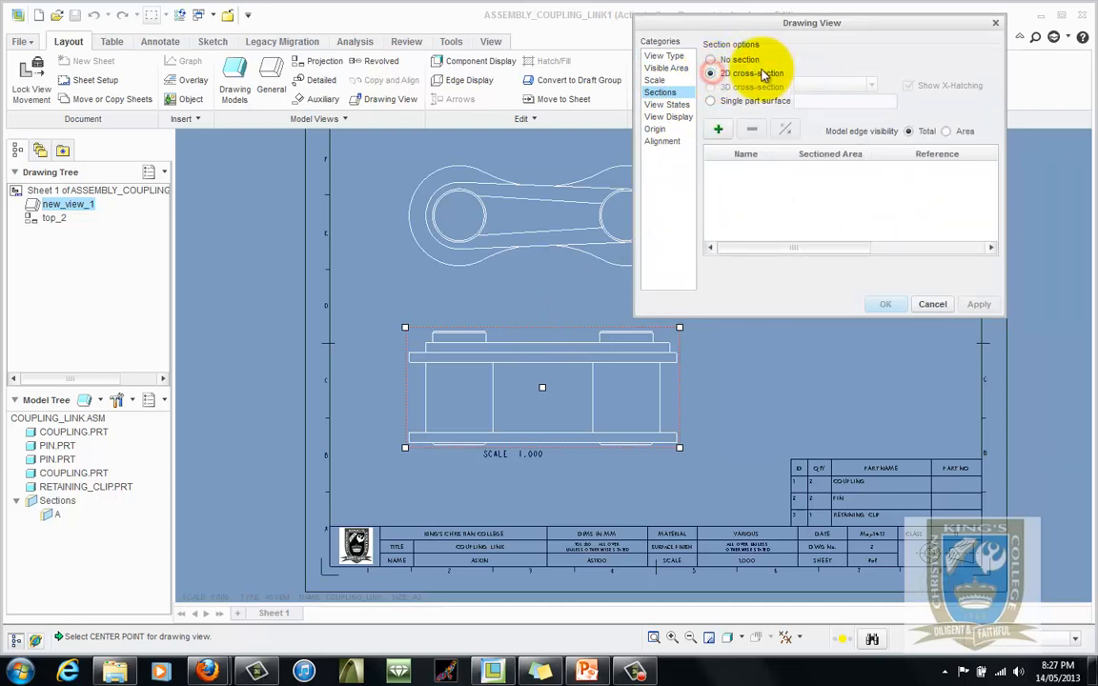
click(719, 129)
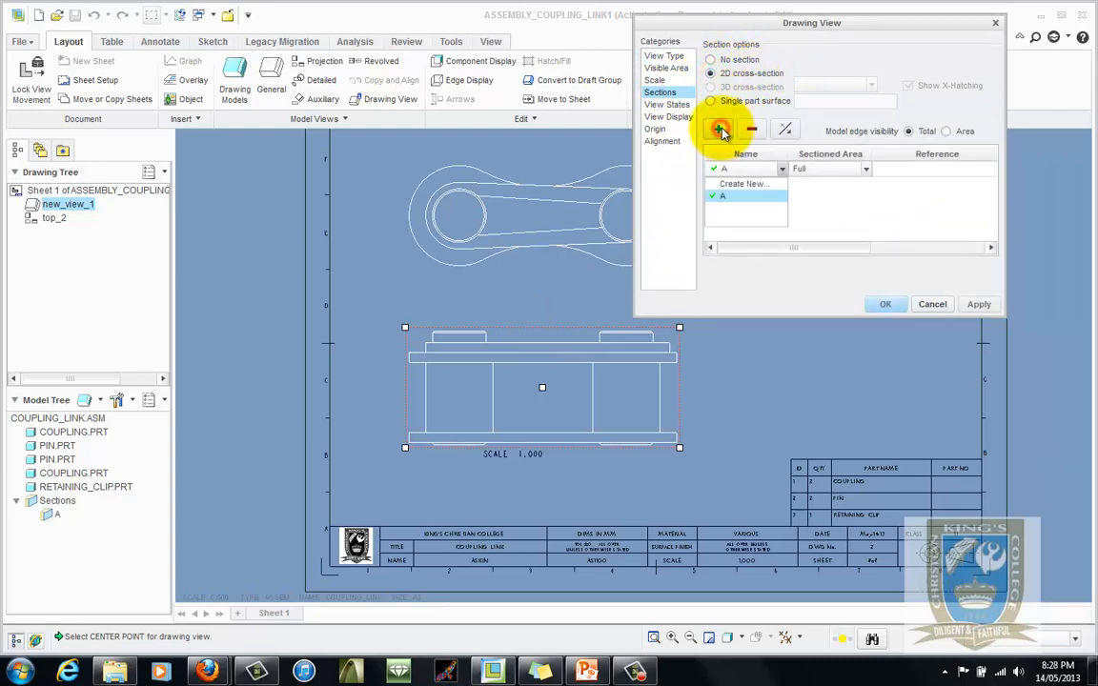
click(757, 185)
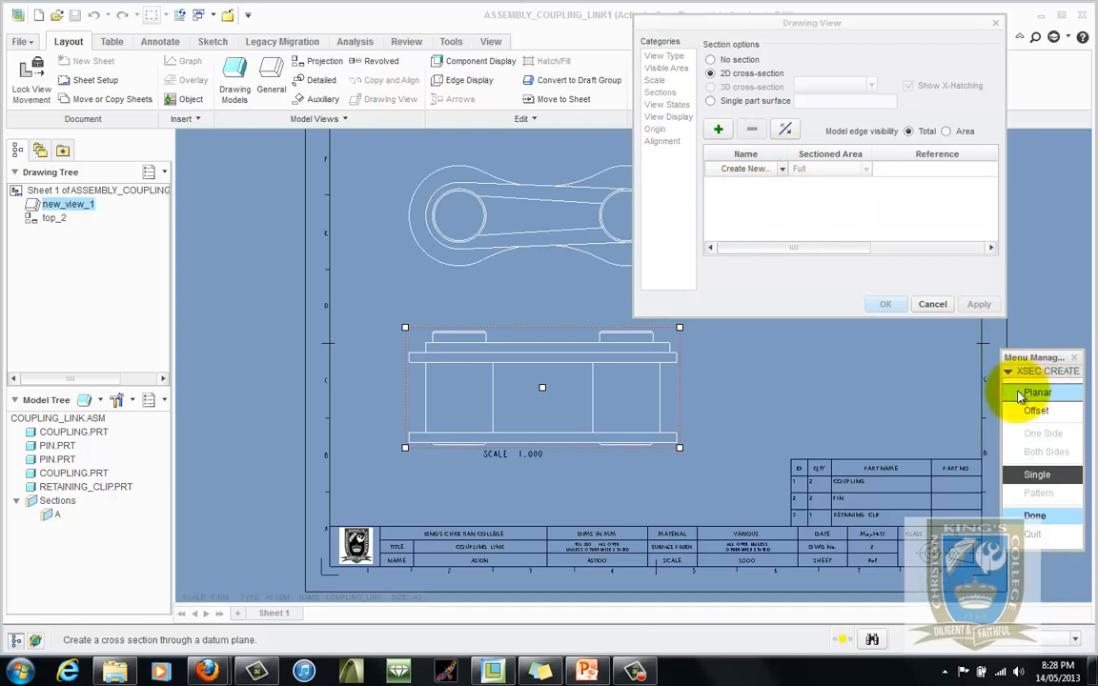
click(1040, 393)
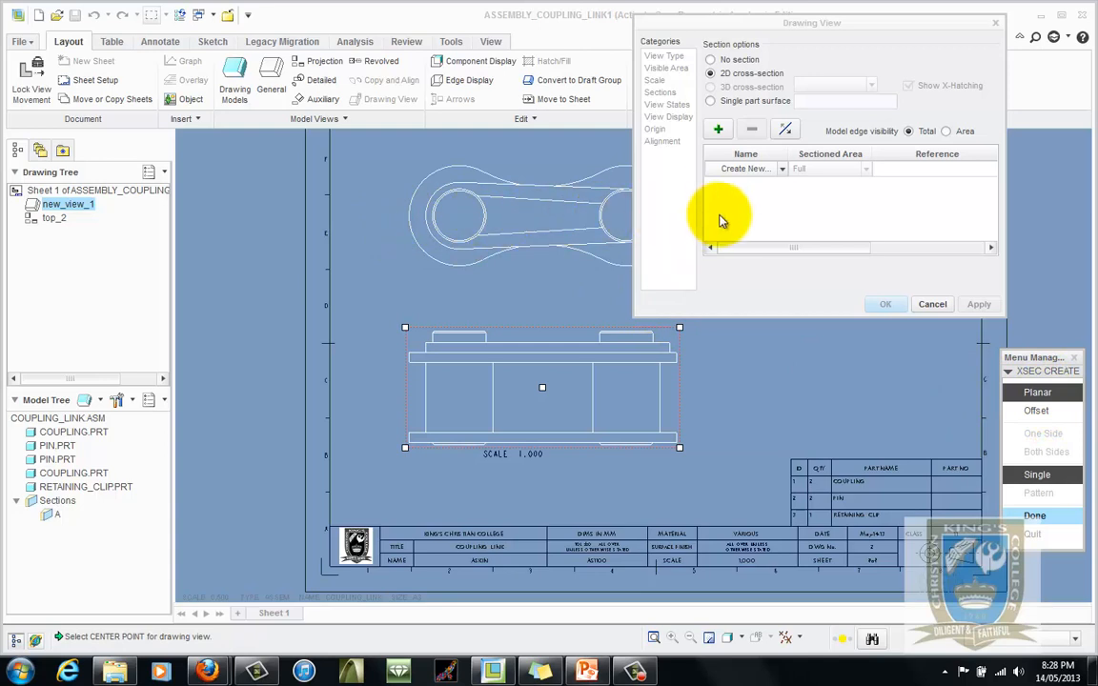
click(1035, 515)
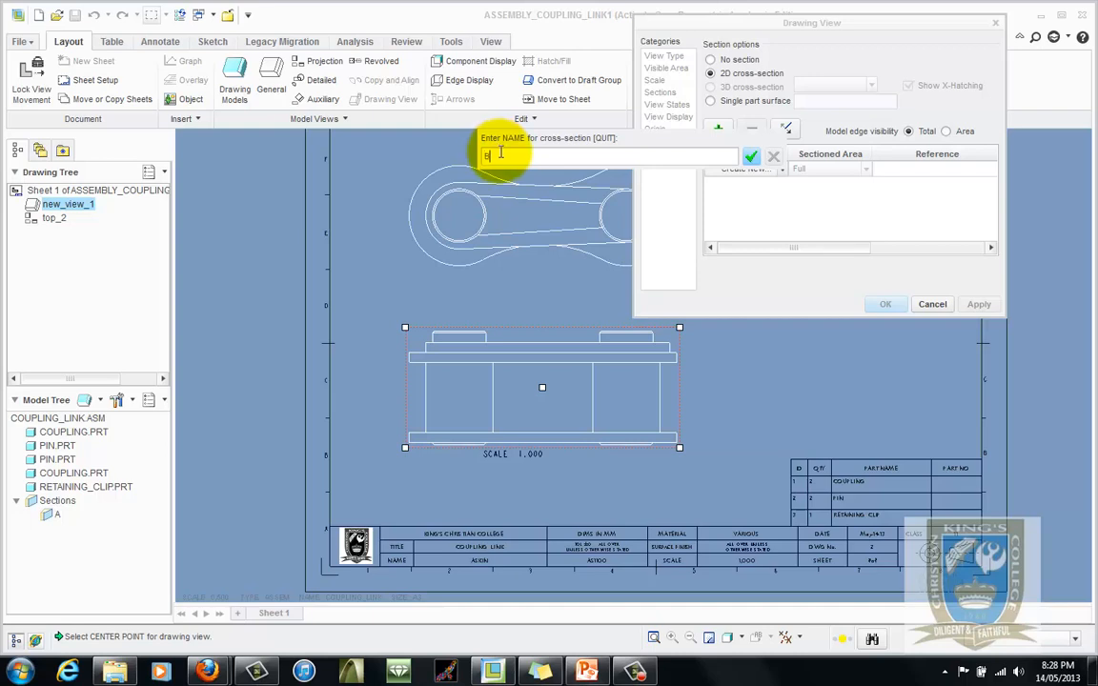
key(Return)
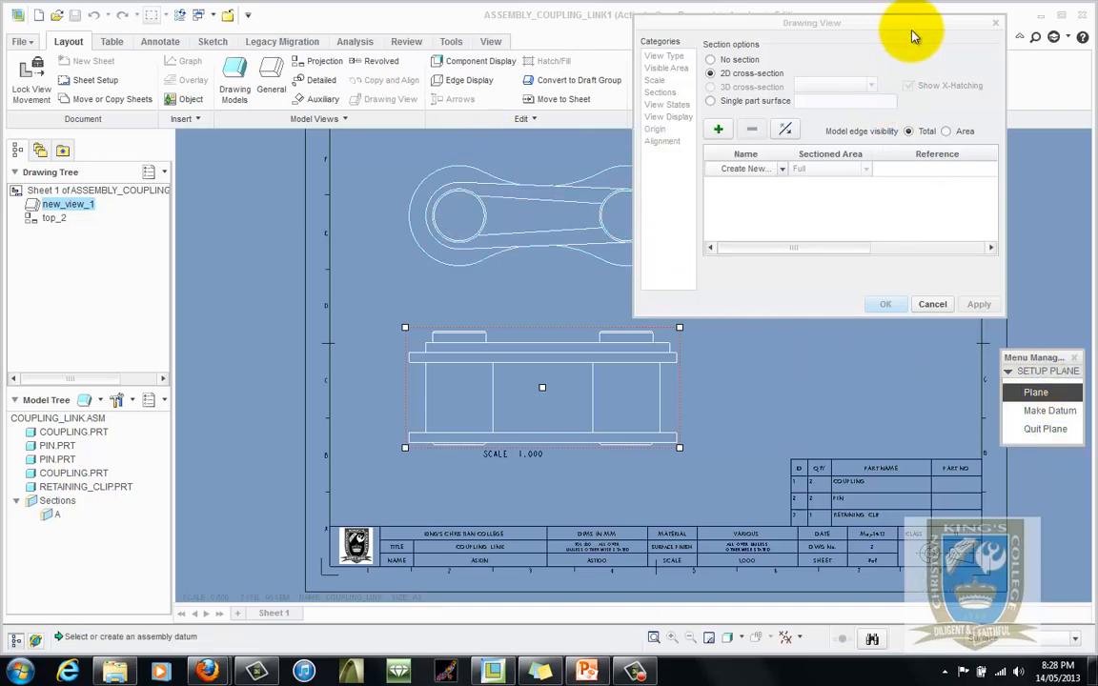
Step: Choose an existing plane as the section reference type and turn on the display of datum planes in the drawing
drag(910, 25, 994, 15)
click(1038, 395)
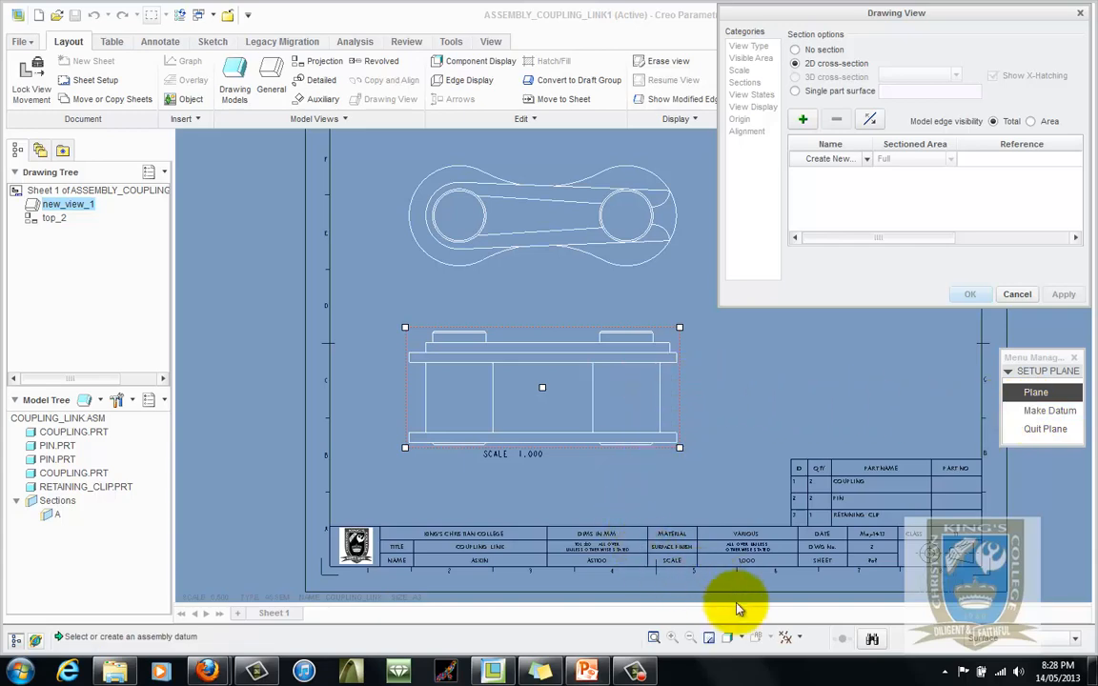
click(786, 636)
click(818, 612)
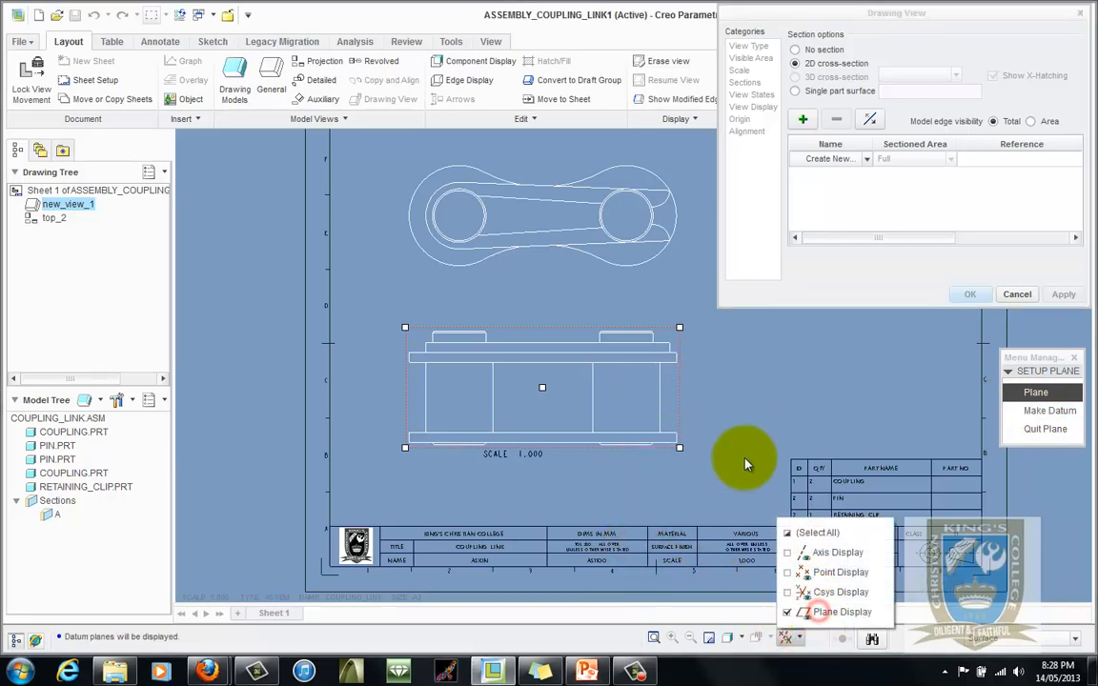
click(745, 451)
scroll(733, 379, up, 2)
scroll(728, 381, down, 2)
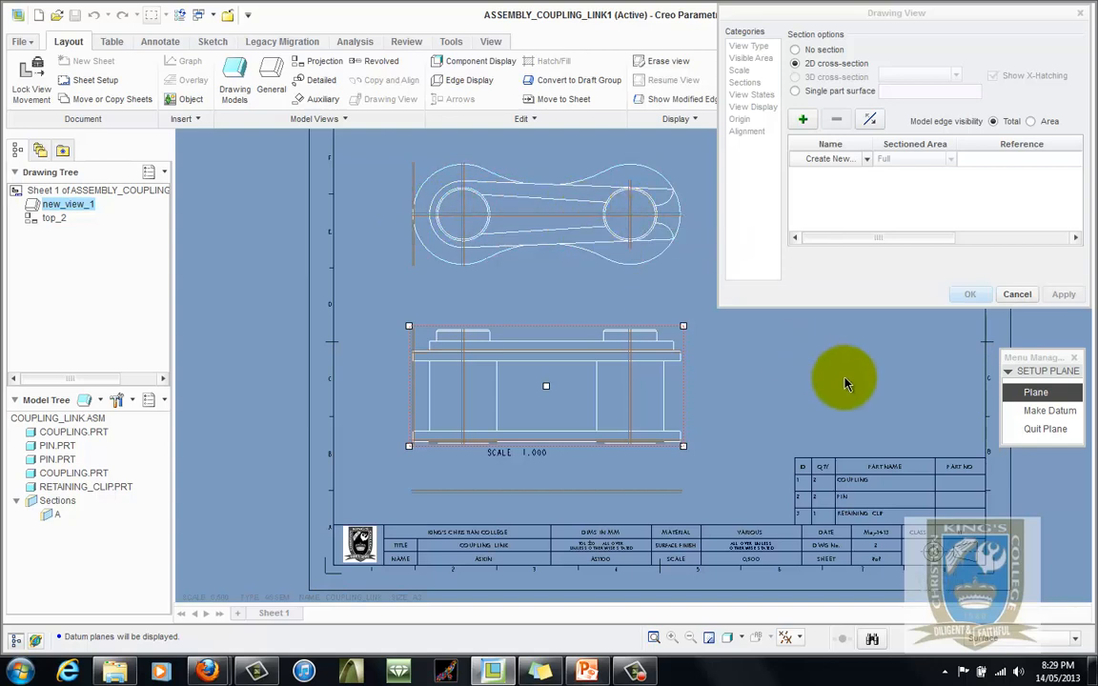
Step: Define section B with a made datum through the lengthwise plane in the top view, and apply the full section to the front view
click(1039, 411)
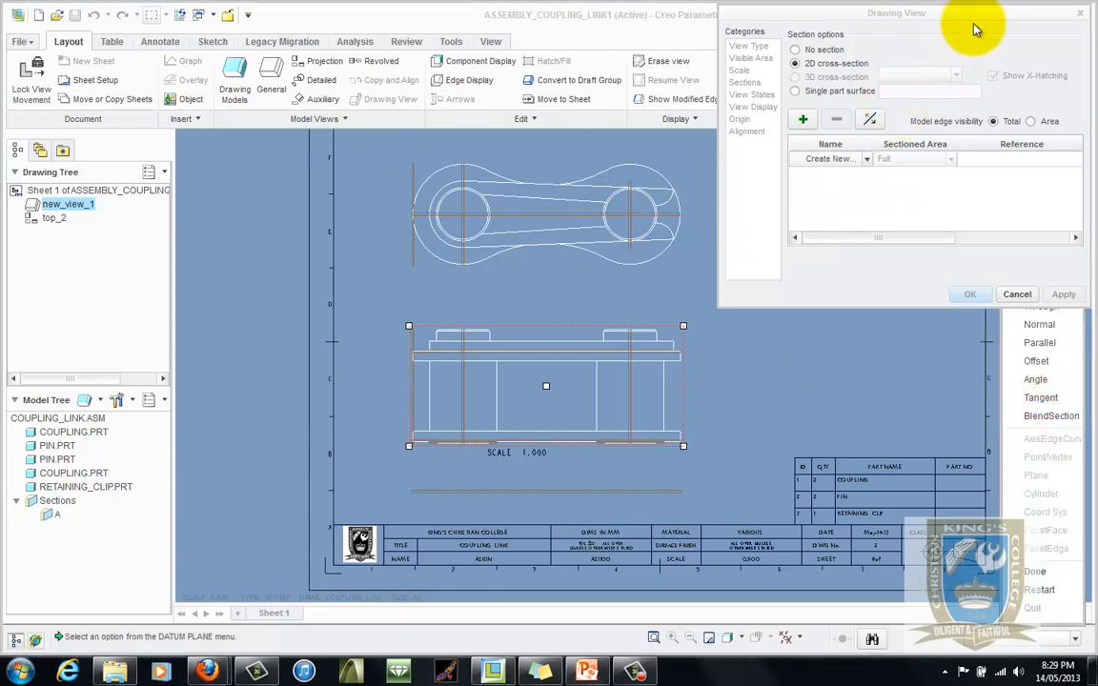
mouse_move(863, 14)
mouse_down()
mouse_move(779, 28)
mouse_move(437, 184)
mouse_move(239, 298)
mouse_up()
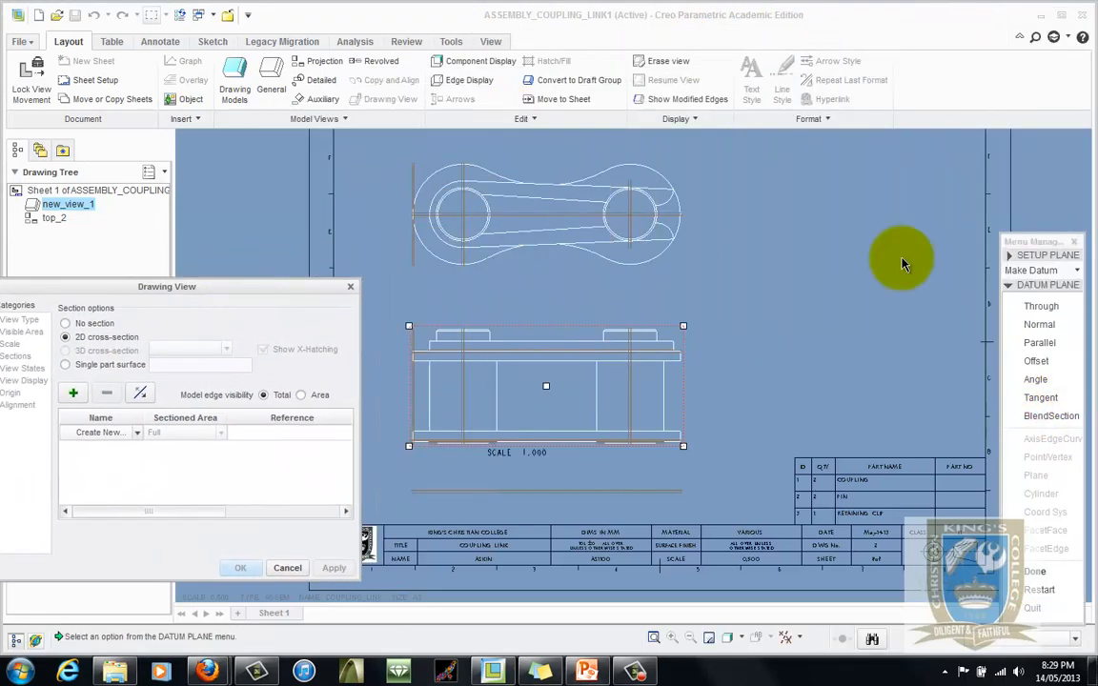
click(1054, 309)
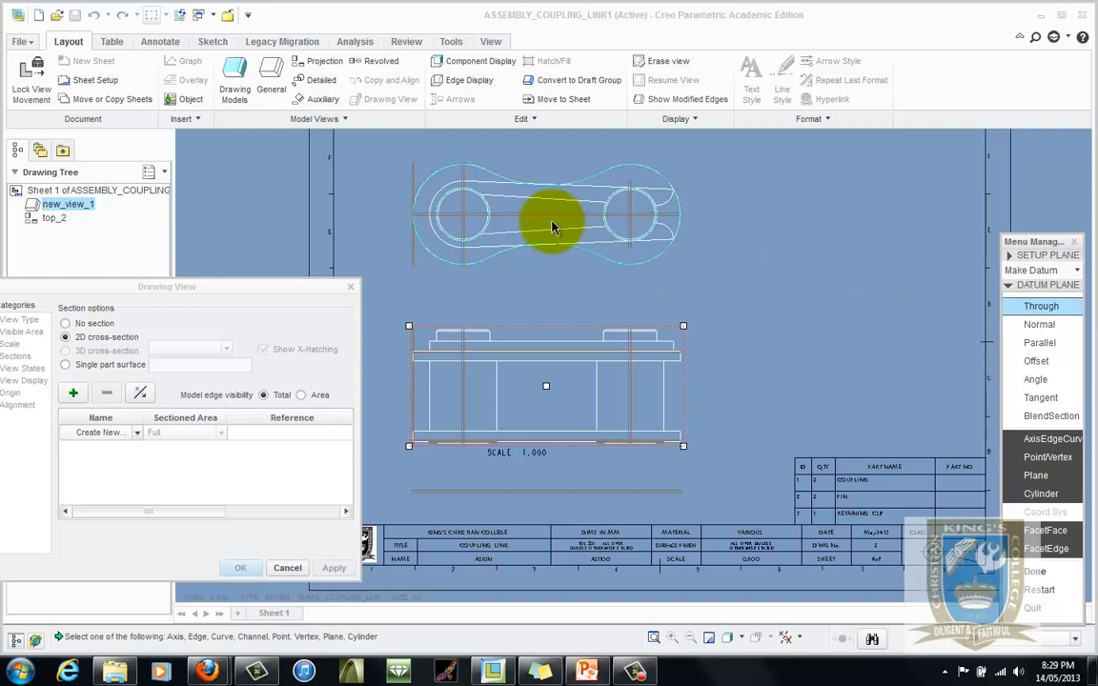
click(460, 220)
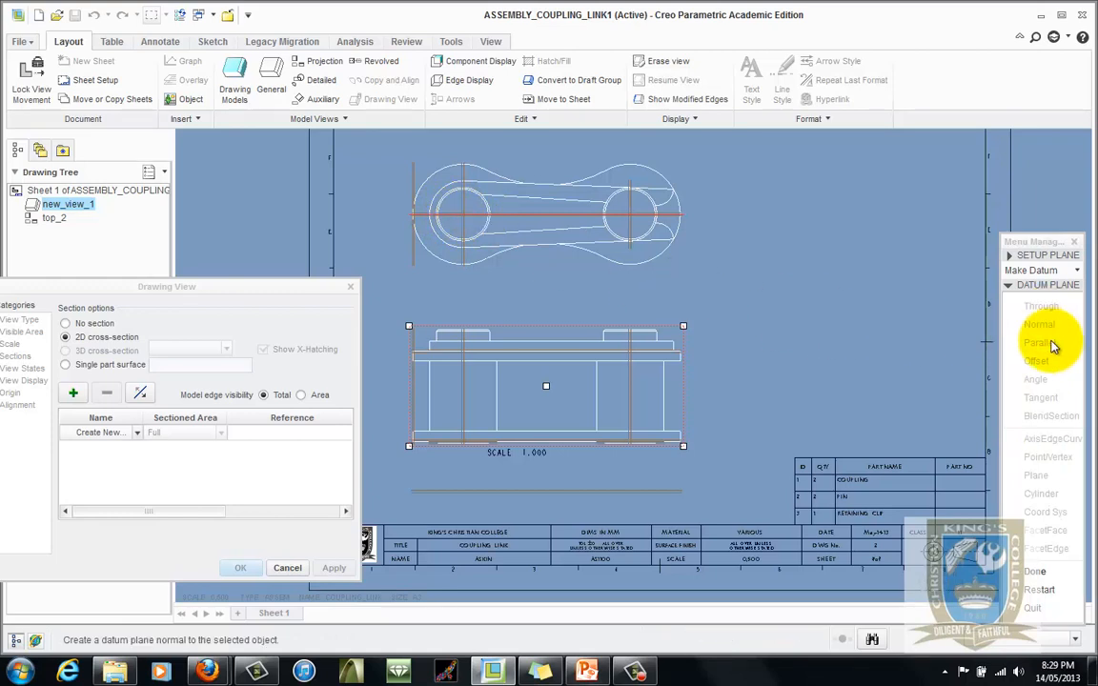
click(1046, 570)
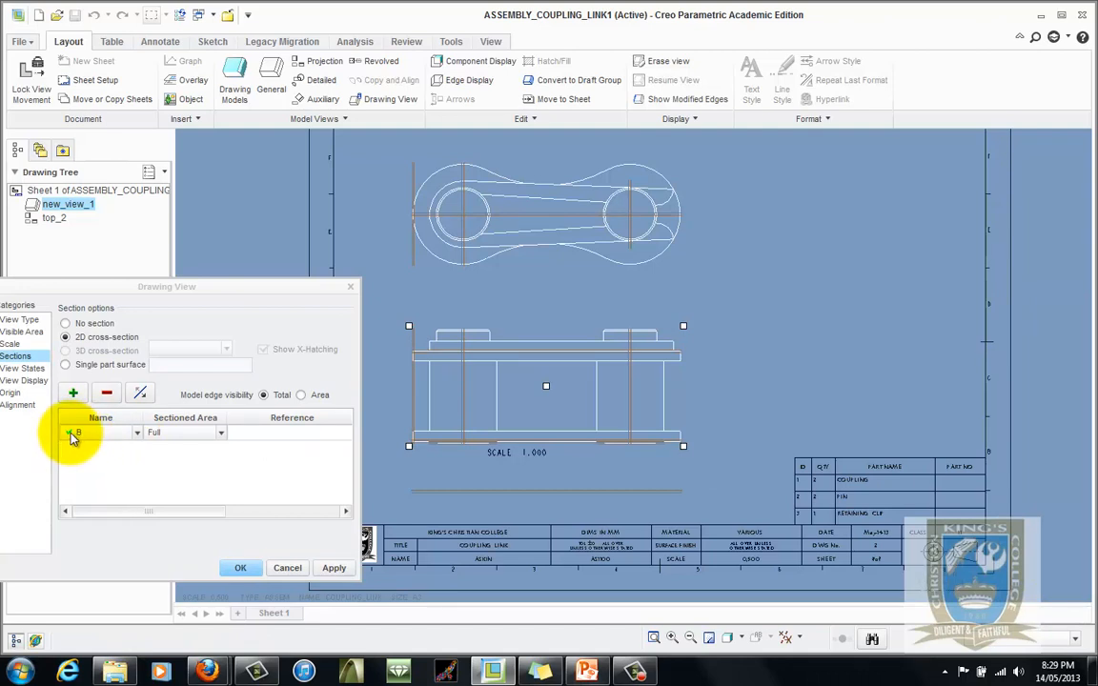
click(335, 568)
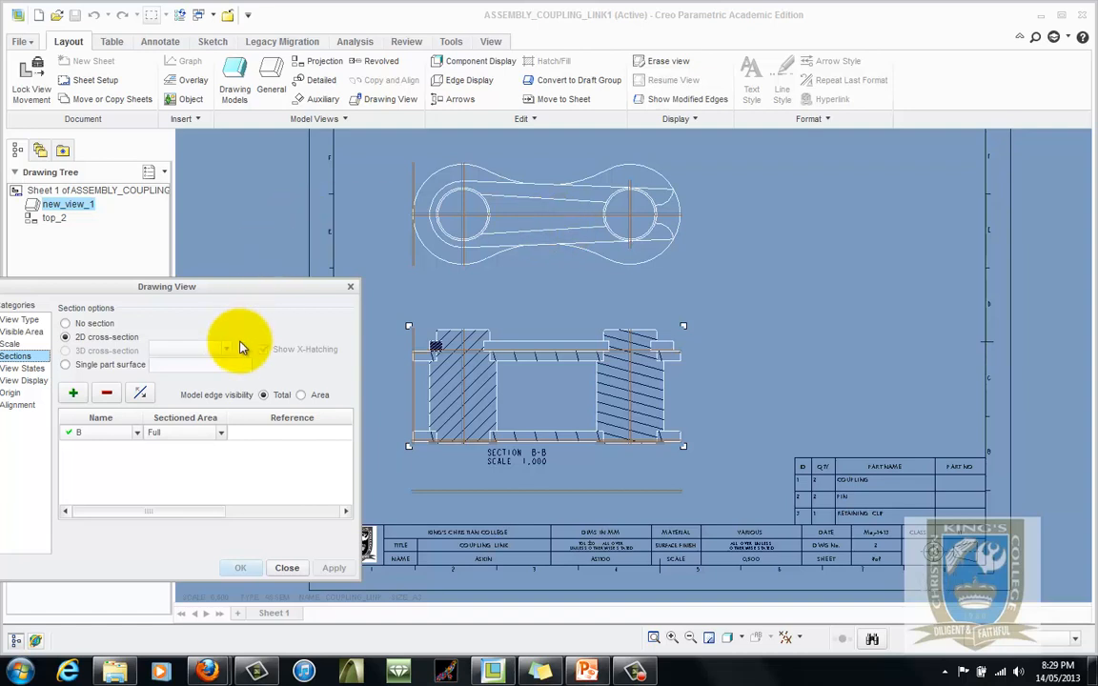
Step: Close the front view's section properties and add the section B-B arrows to the projected top view
drag(205, 512, 327, 512)
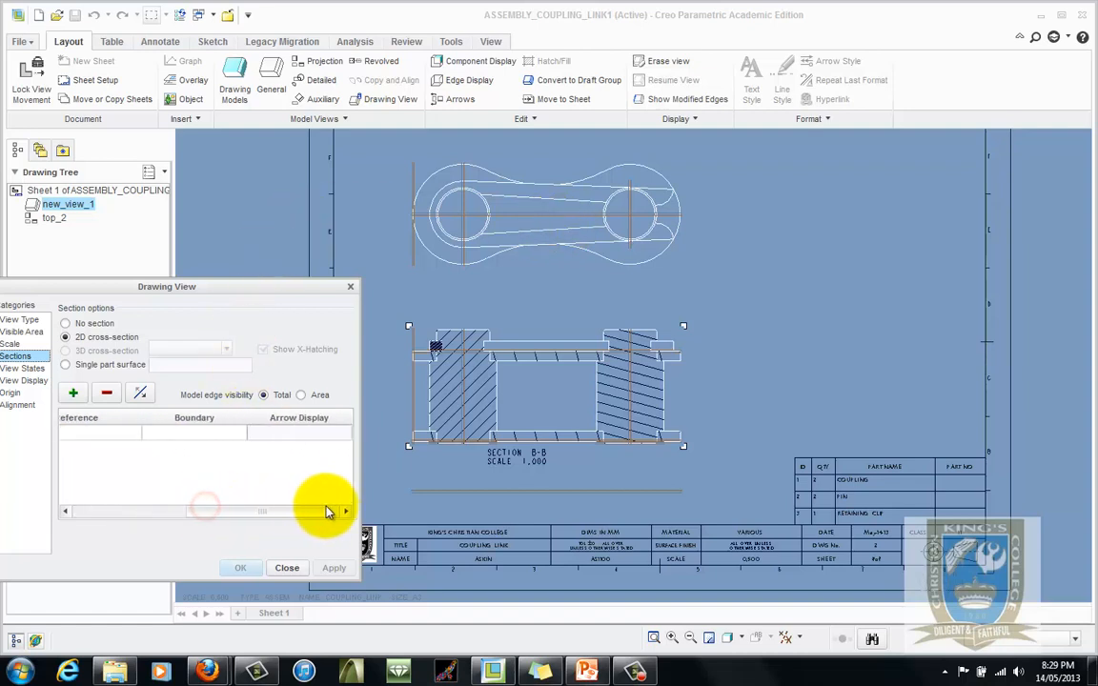
click(298, 433)
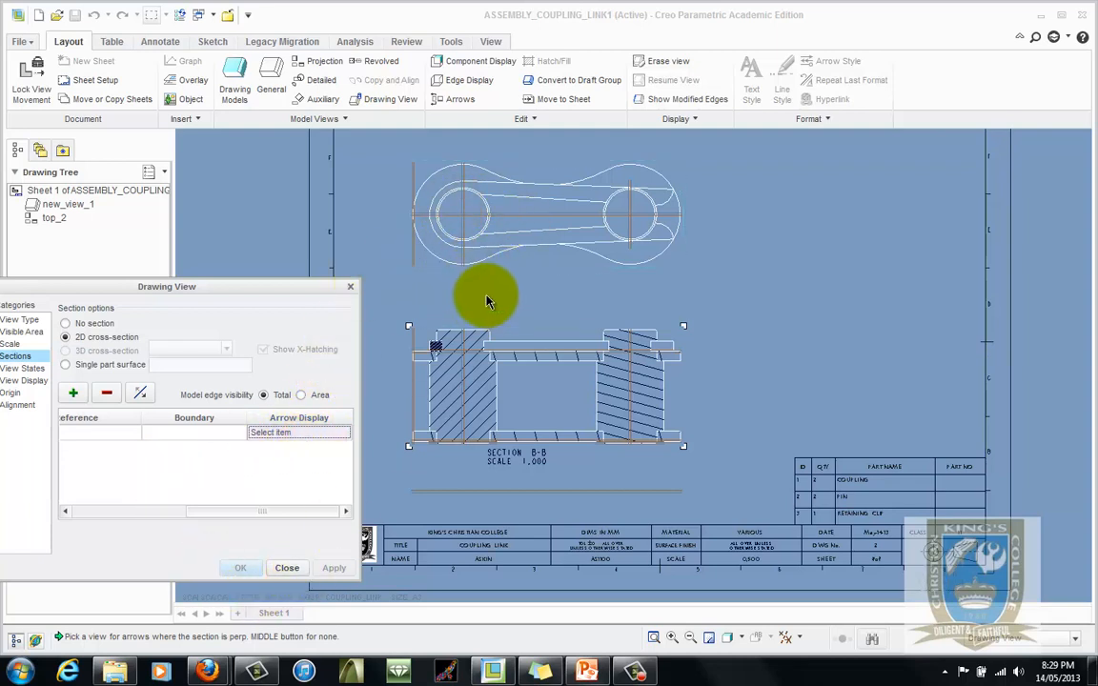
click(287, 568)
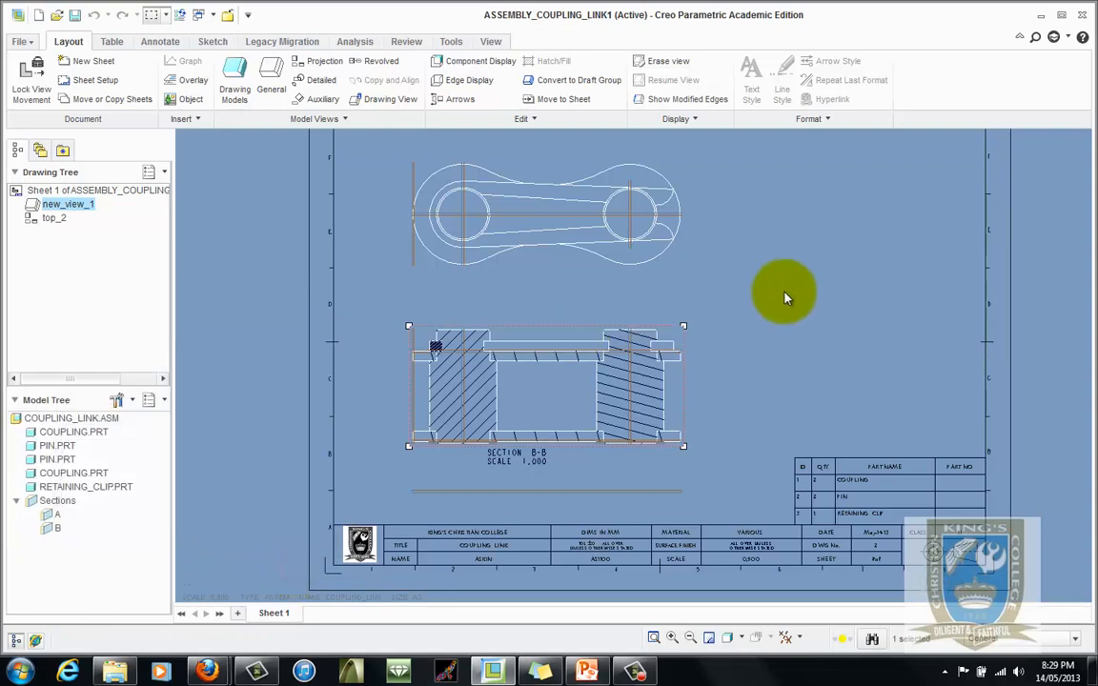
click(574, 369)
right_click(576, 370)
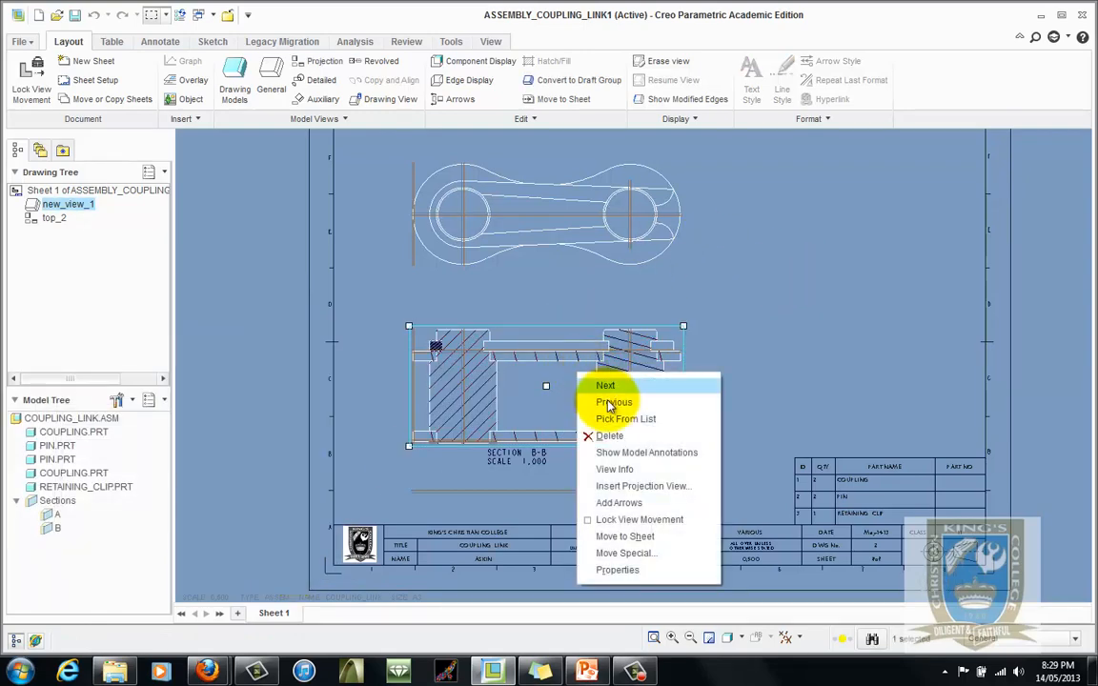
click(641, 508)
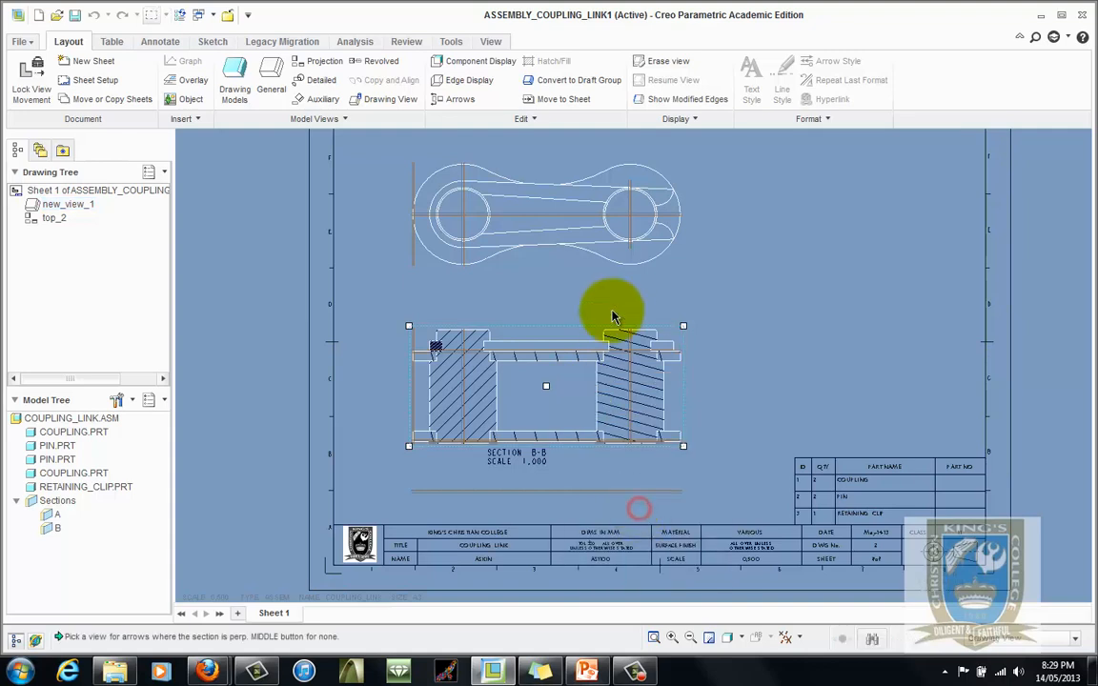
click(626, 238)
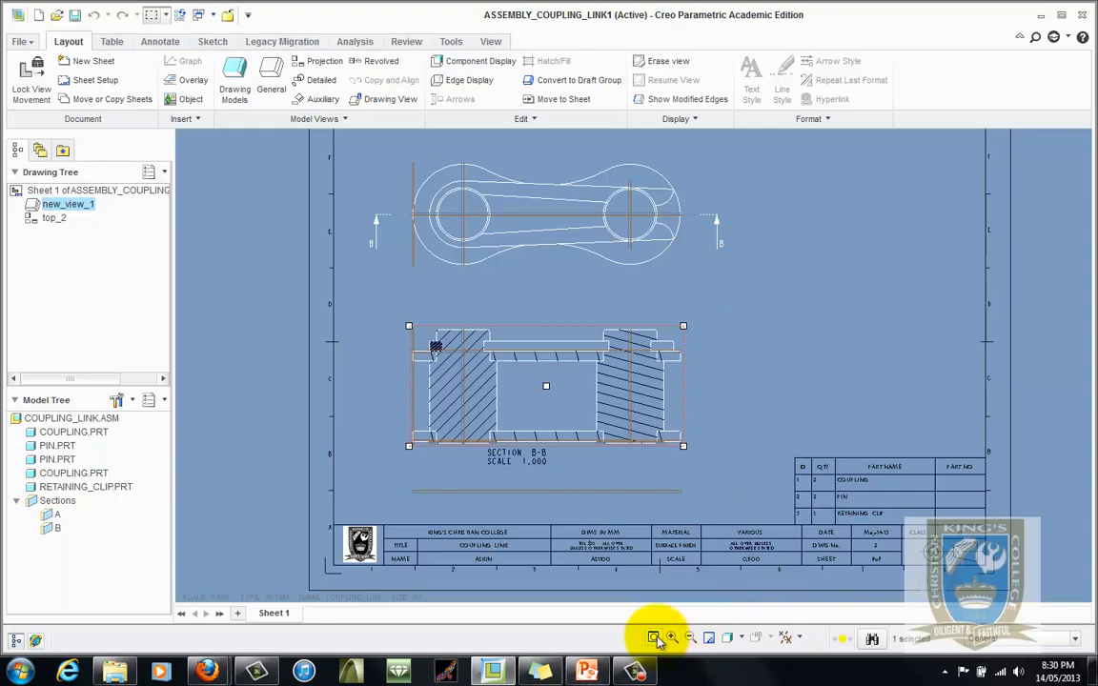
Step: Turn off the display of datum planes in the drawing and deselect the front view
click(785, 636)
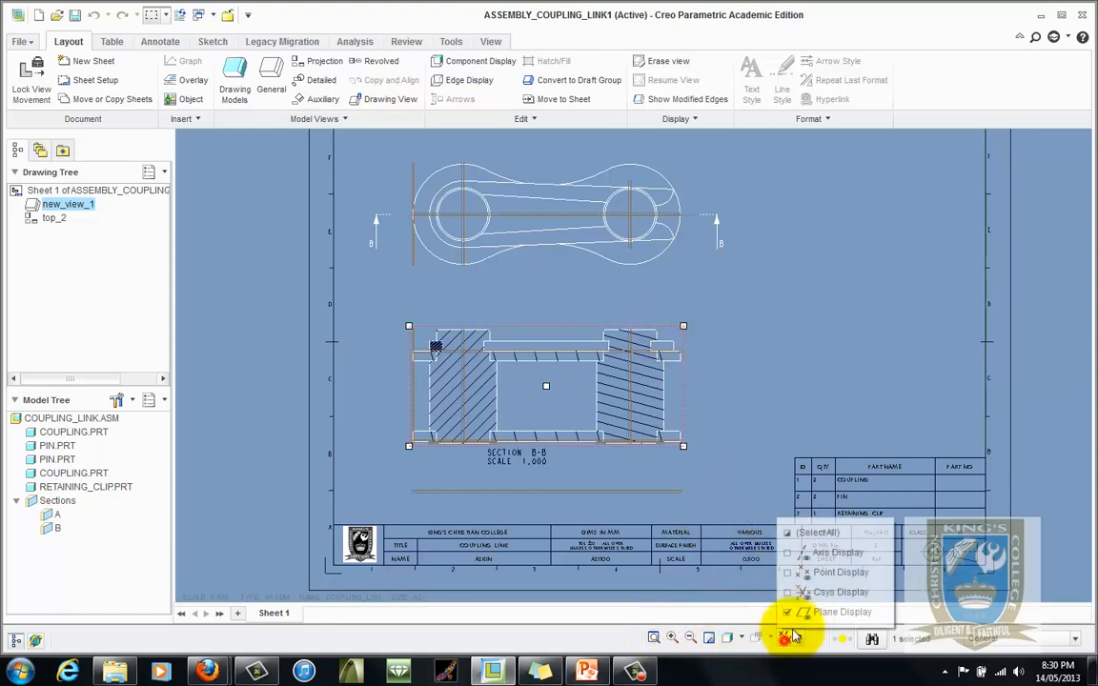
click(814, 615)
click(767, 377)
Step: Examine the cross-hatching of the pins, couplings and retaining clip in the section B-B view
scroll(758, 373, up, 1)
scroll(746, 378, down, 1)
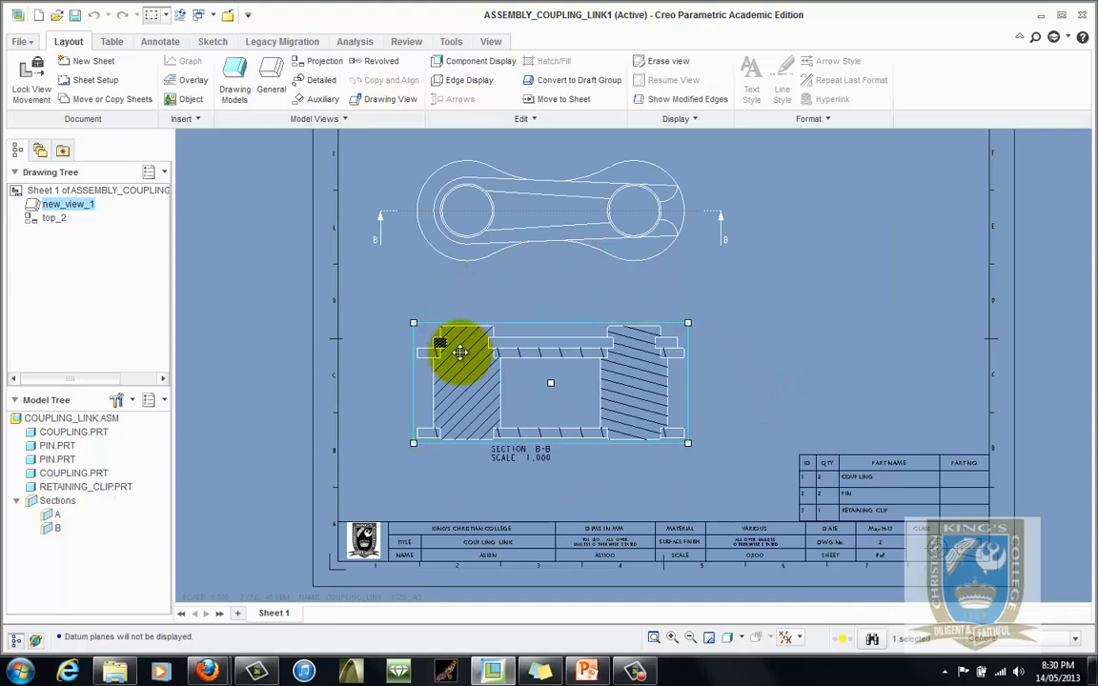
scroll(452, 371, down, 3)
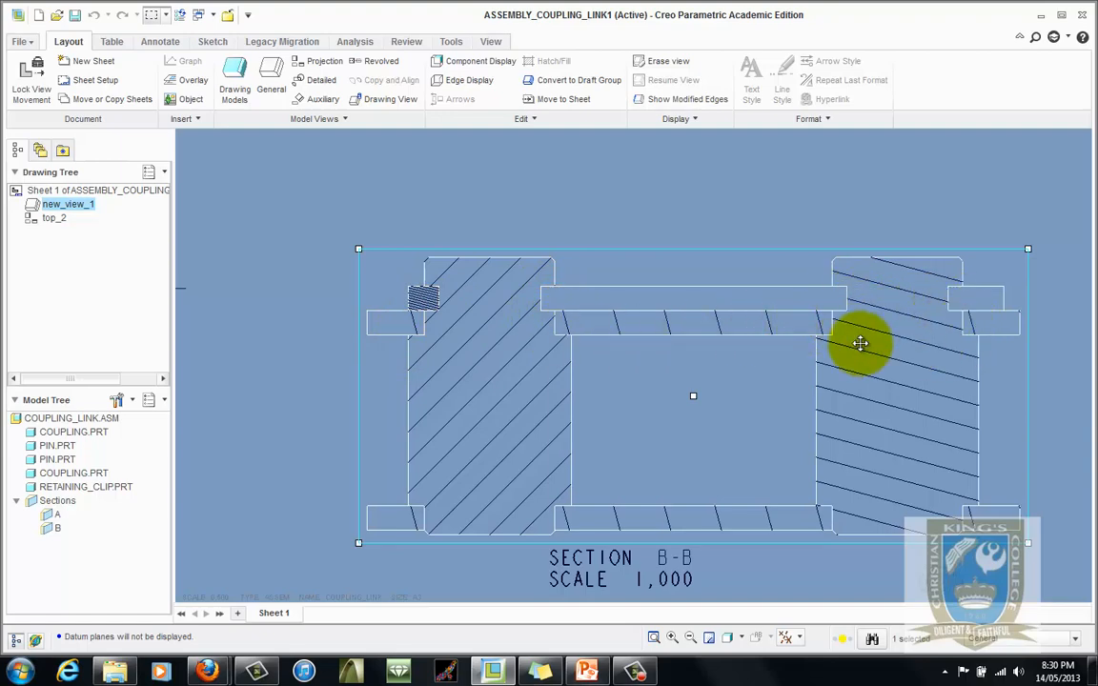
scroll(419, 407, down, 3)
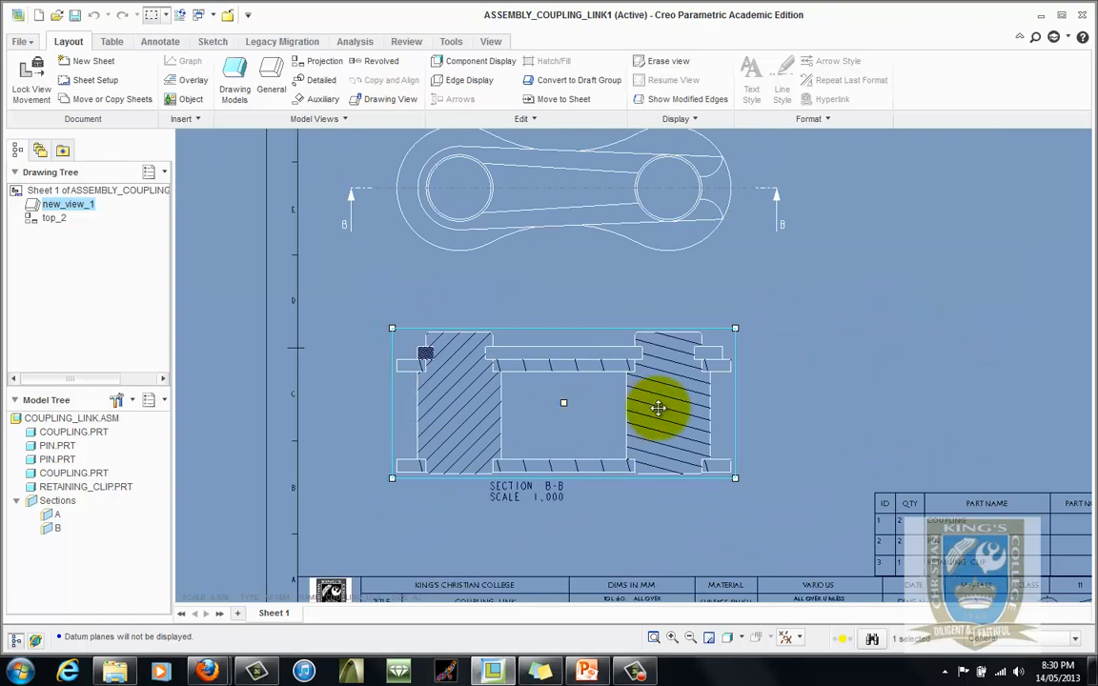
scroll(439, 419, up, 2)
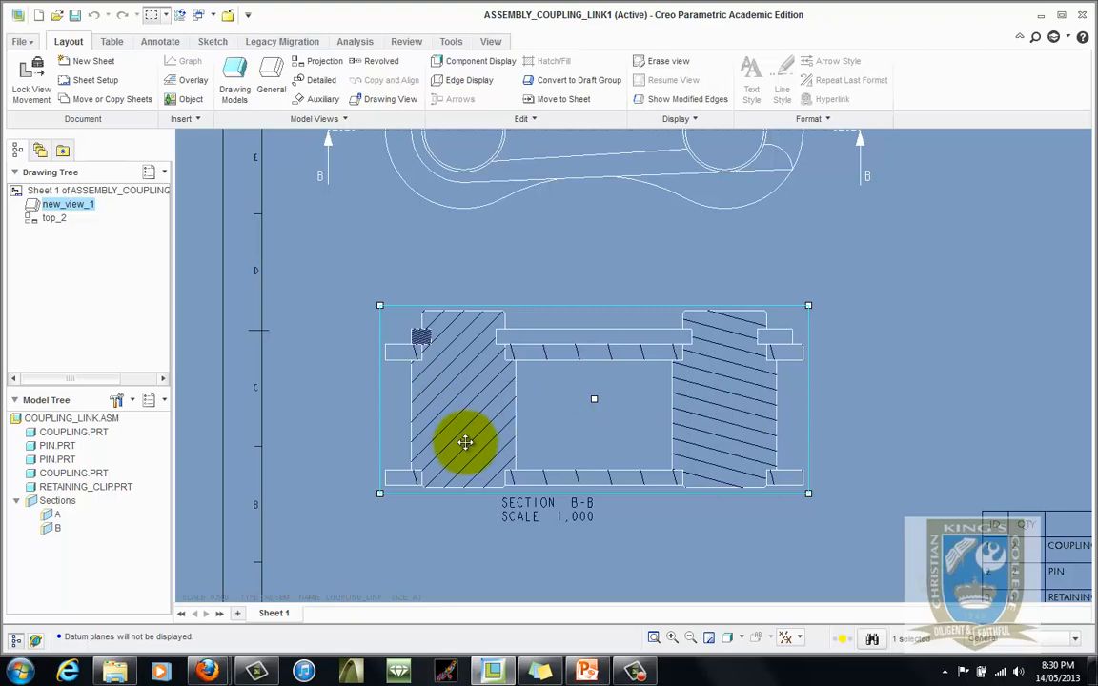
scroll(430, 343, down, 2)
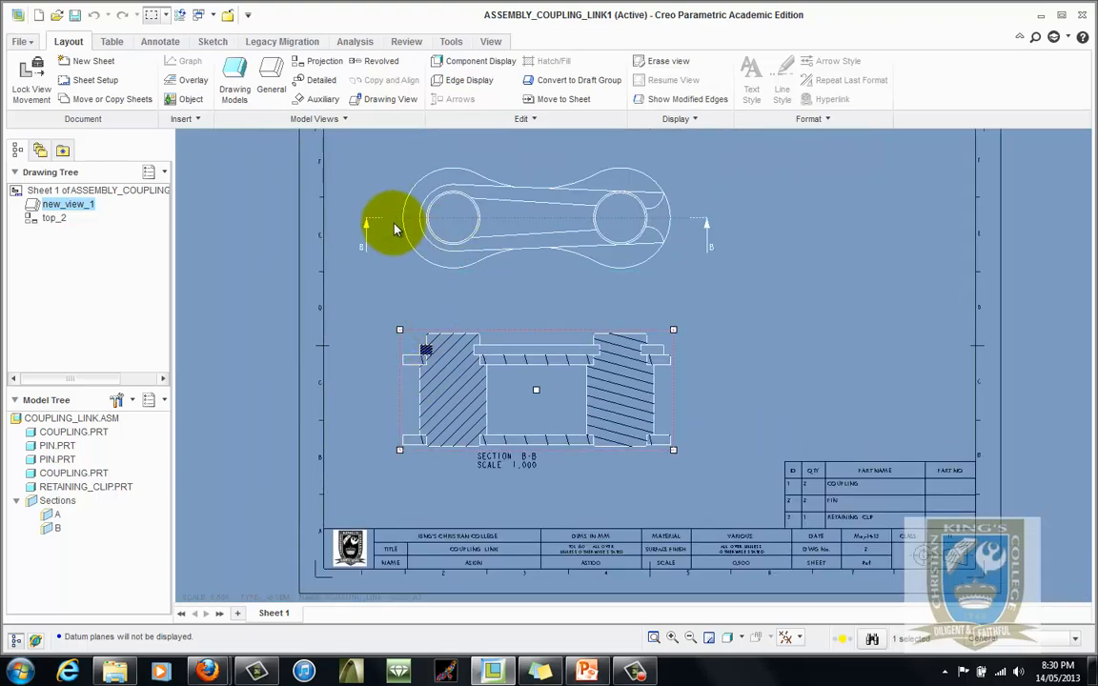
scroll(466, 391, up, 2)
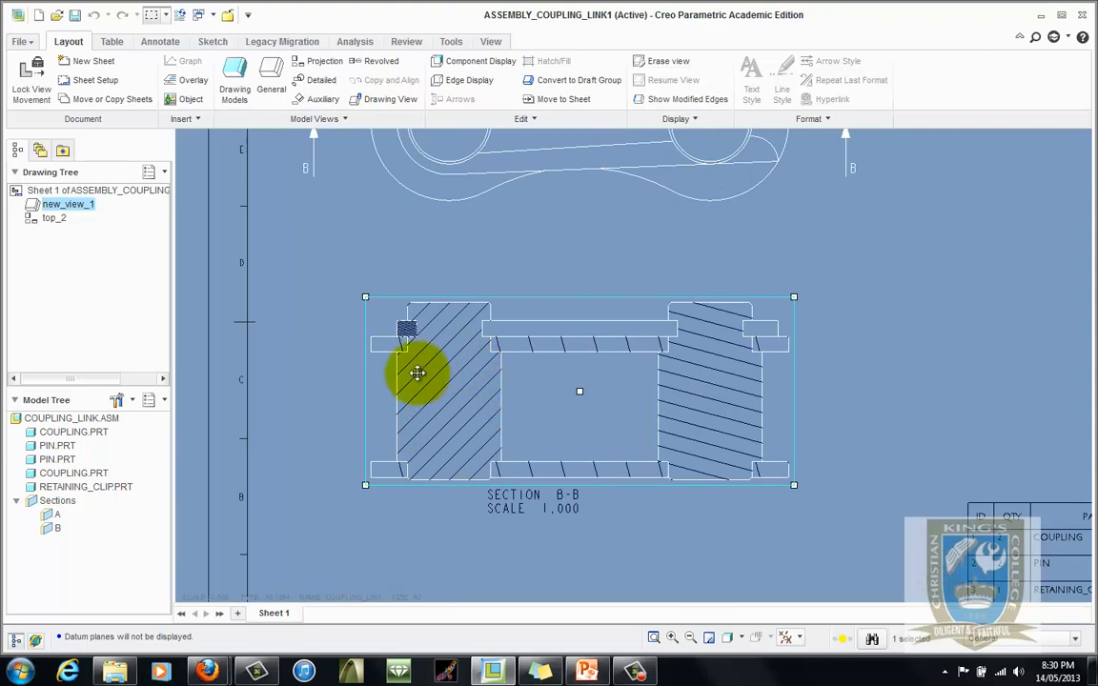
click(329, 340)
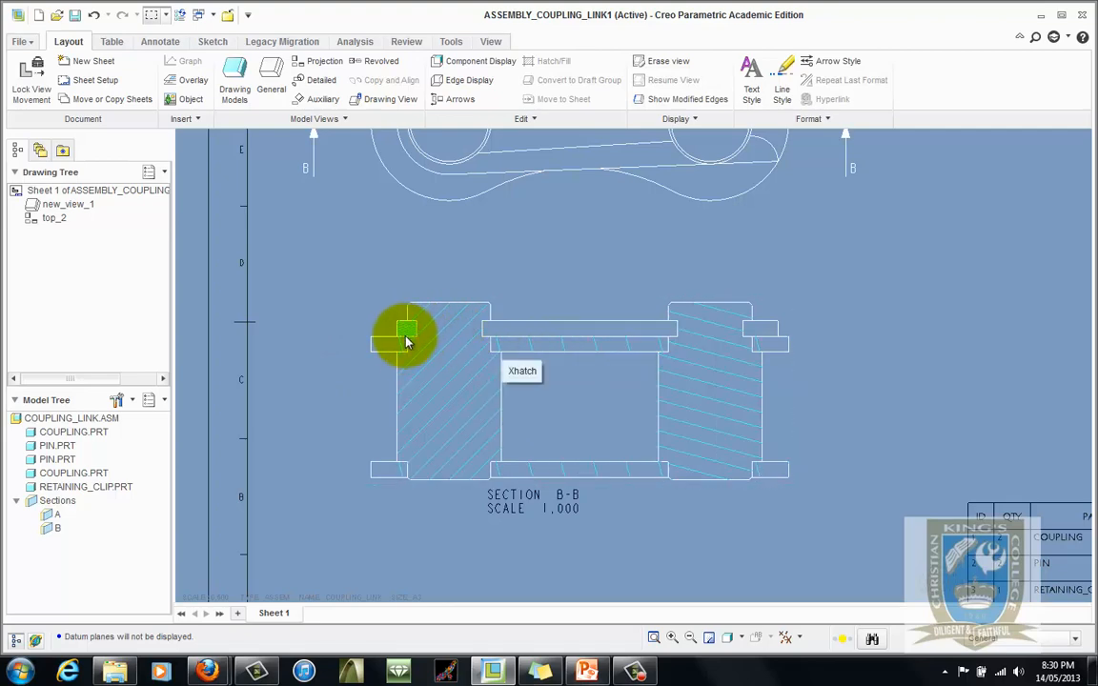
scroll(412, 339, up, 5)
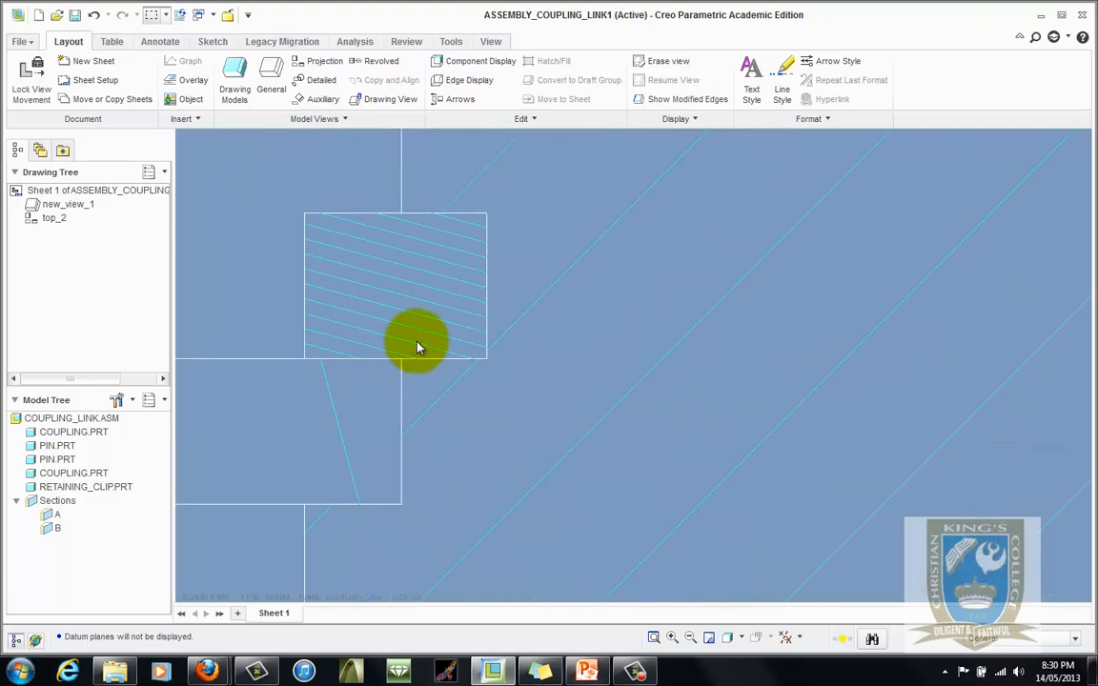
scroll(429, 341, down, 5)
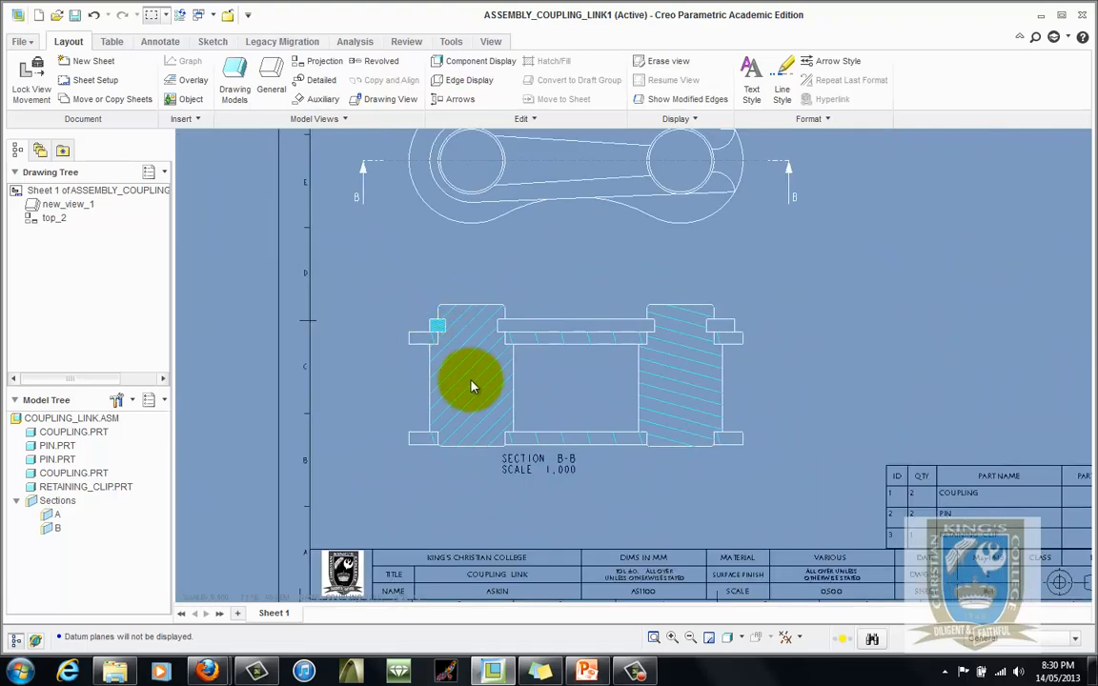
scroll(473, 381, up, 3)
click(280, 270)
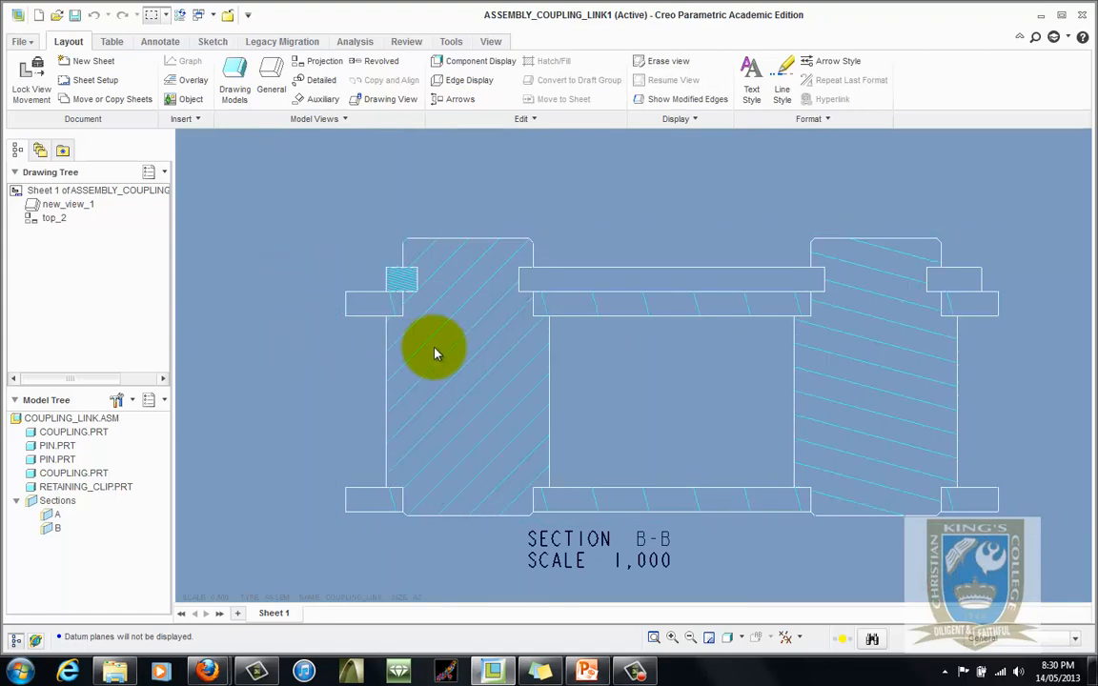
click(382, 360)
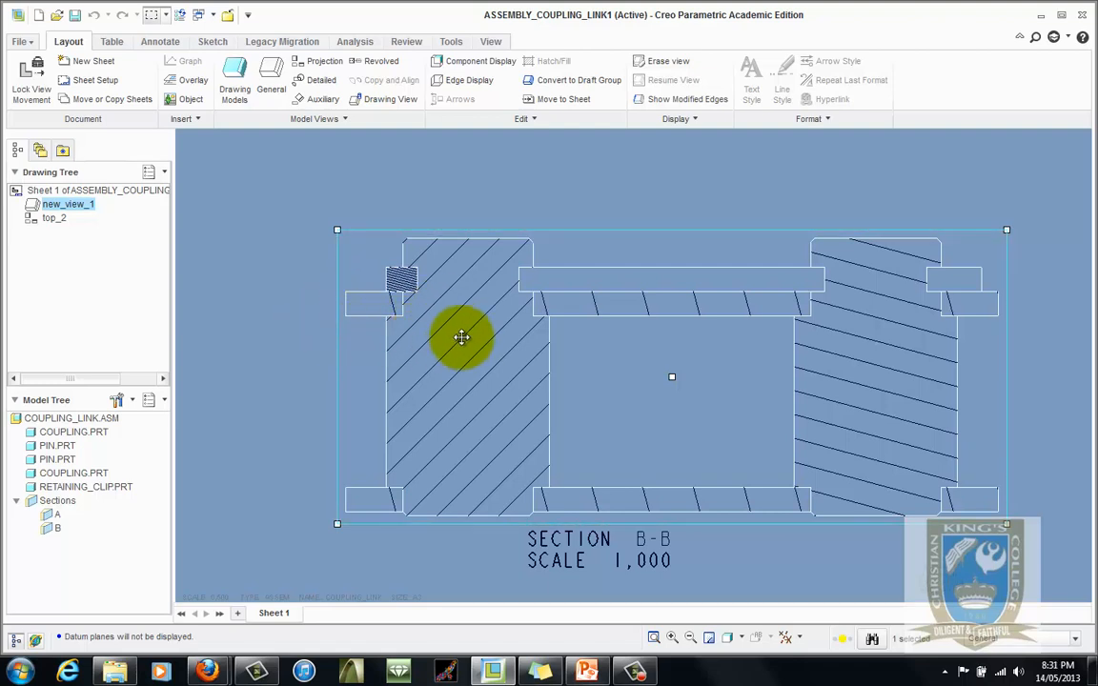
click(260, 344)
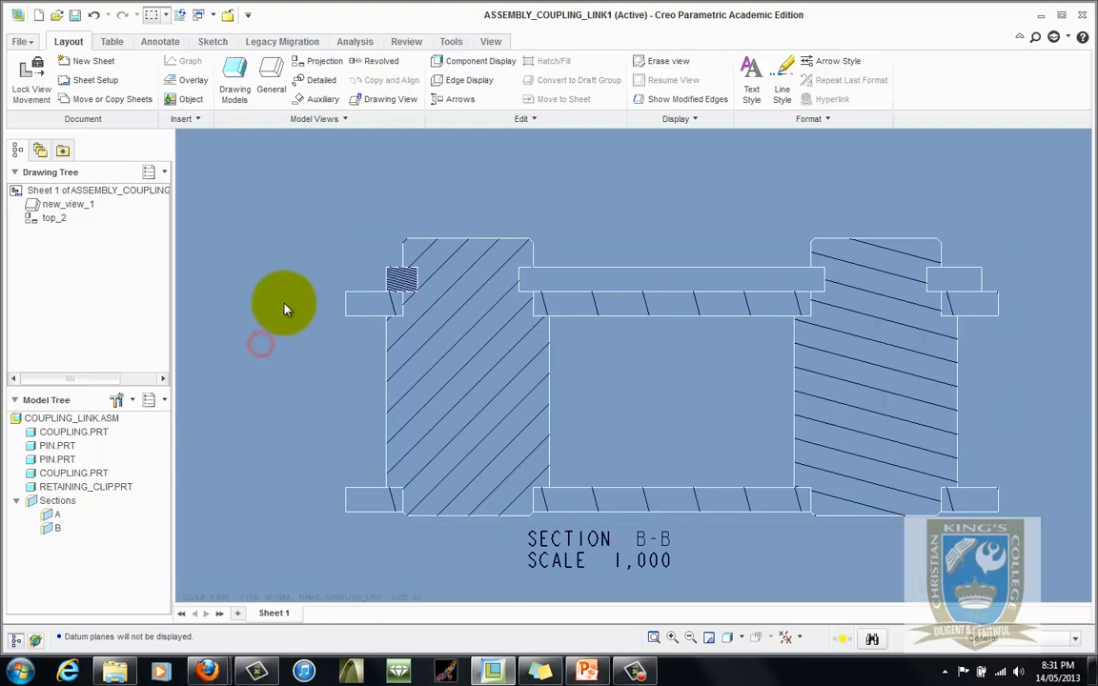
Step: Edit the section's cross-hatching, setting the retaining clip's hatch angle to 45 degrees and doubling its spacing
double_click(439, 371)
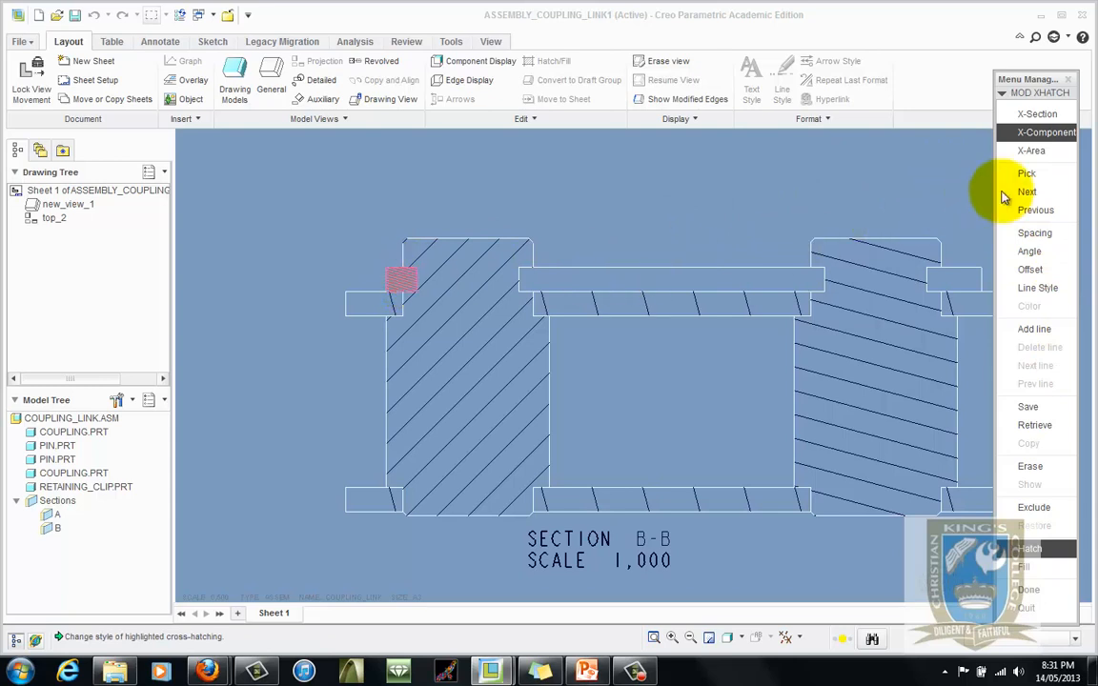
click(1044, 251)
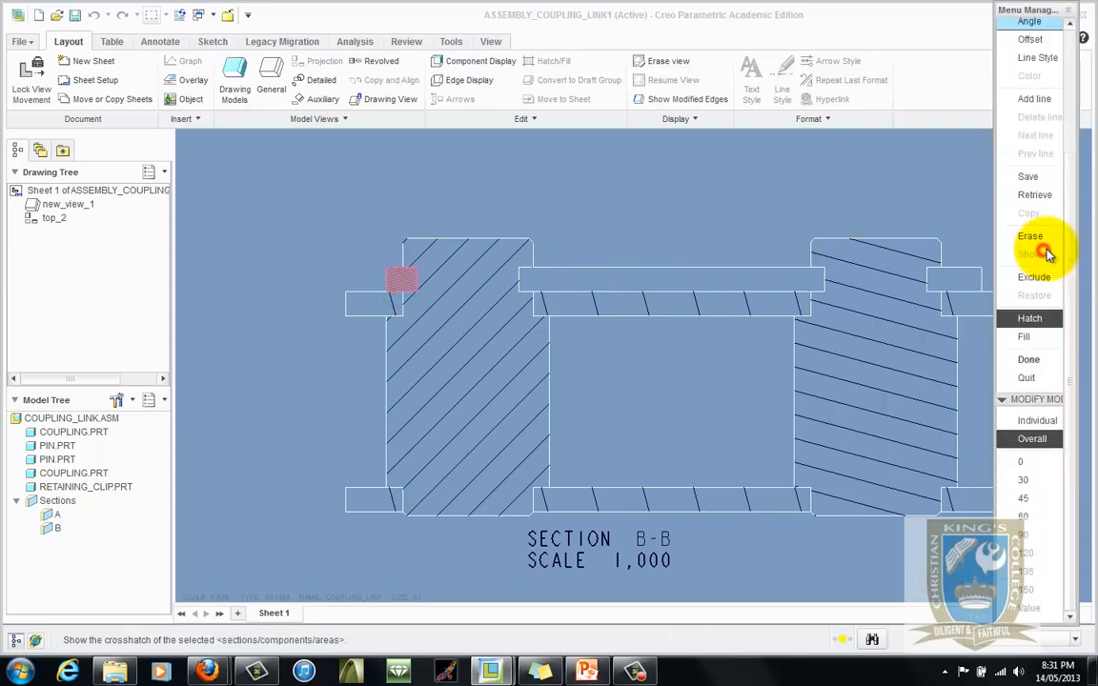
click(1025, 498)
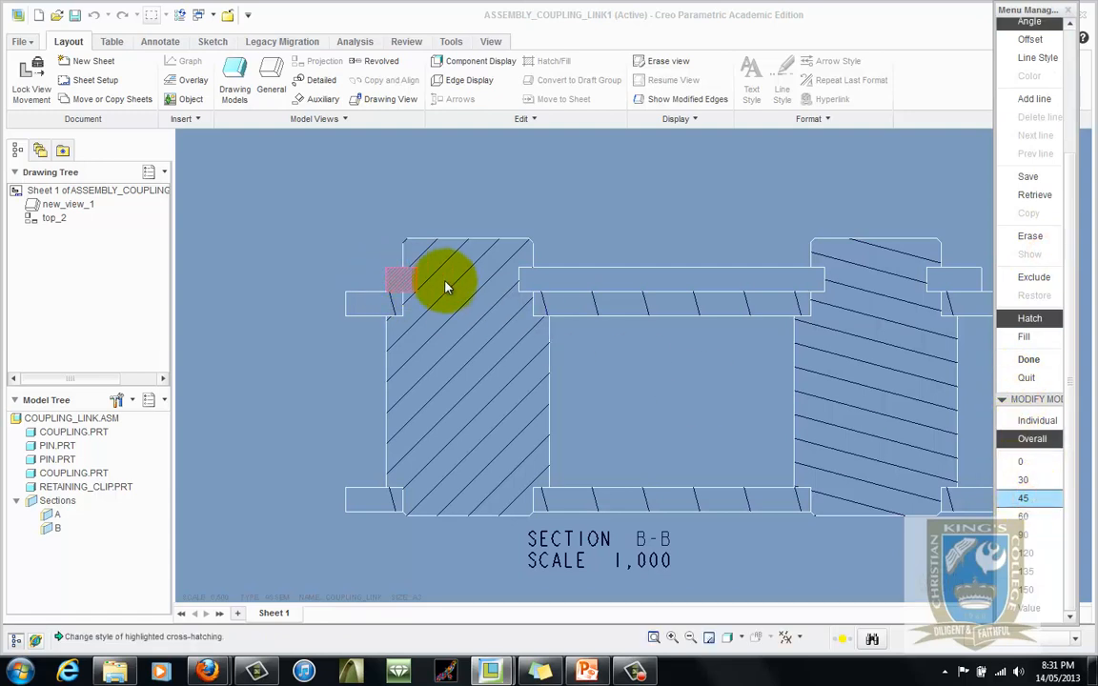
drag(1069, 182, 1072, 92)
click(1036, 116)
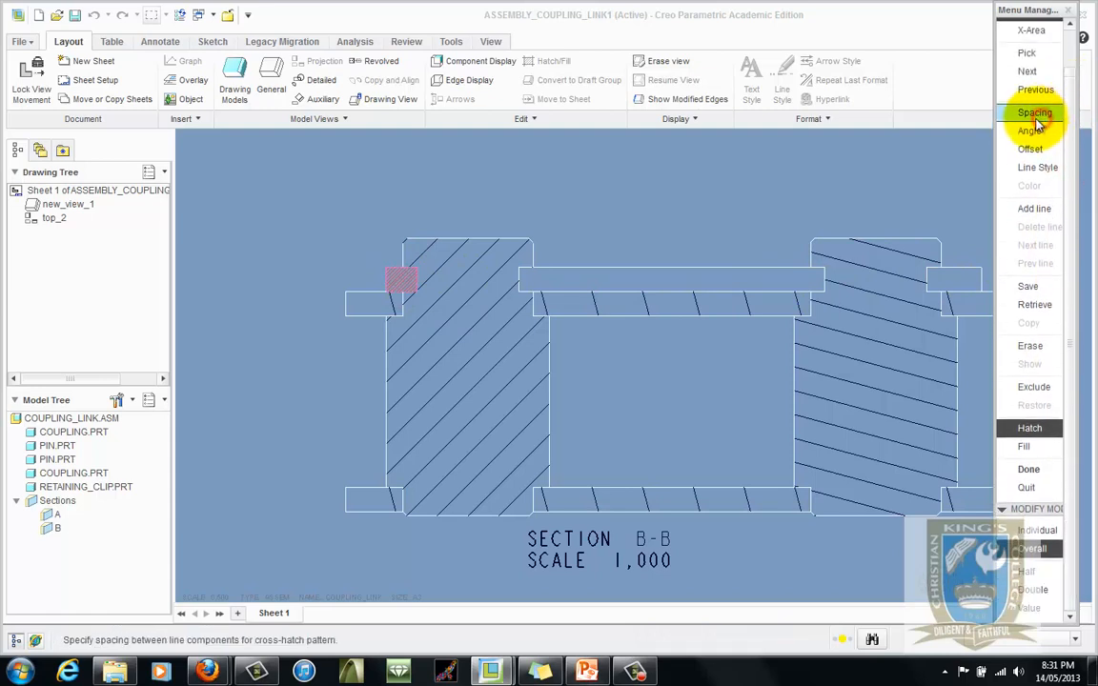
click(1034, 589)
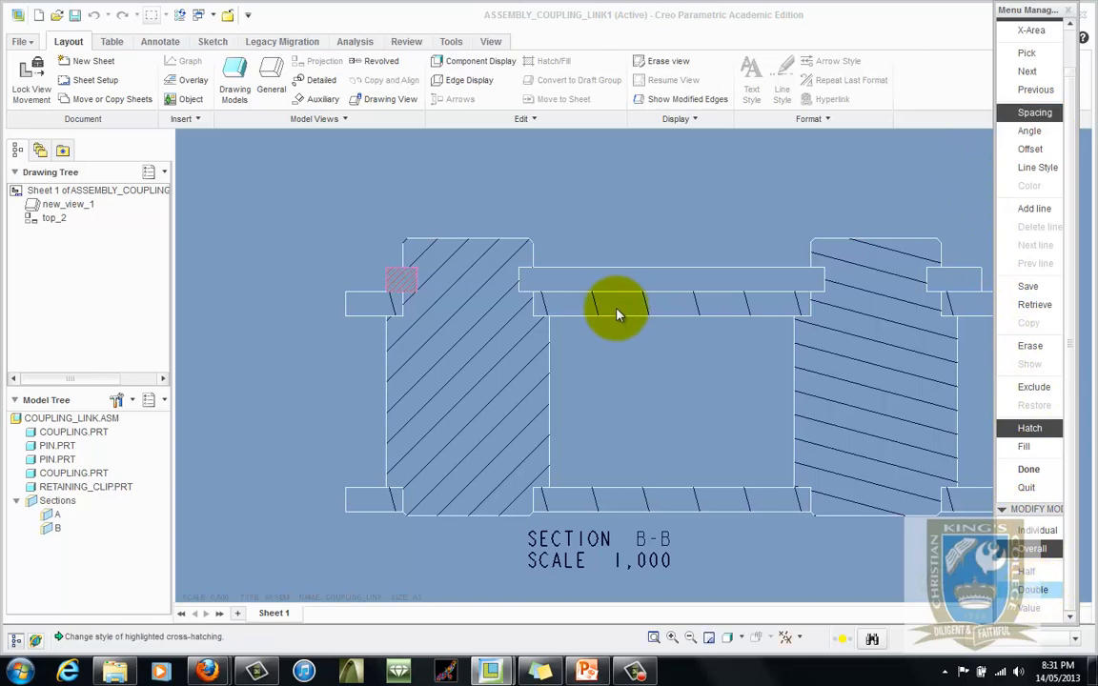
Step: Advance to the upper coupling's cross-hatching and set its overall hatch angle to 135 degrees
scroll(568, 312, up, 2)
scroll(495, 318, down, 5)
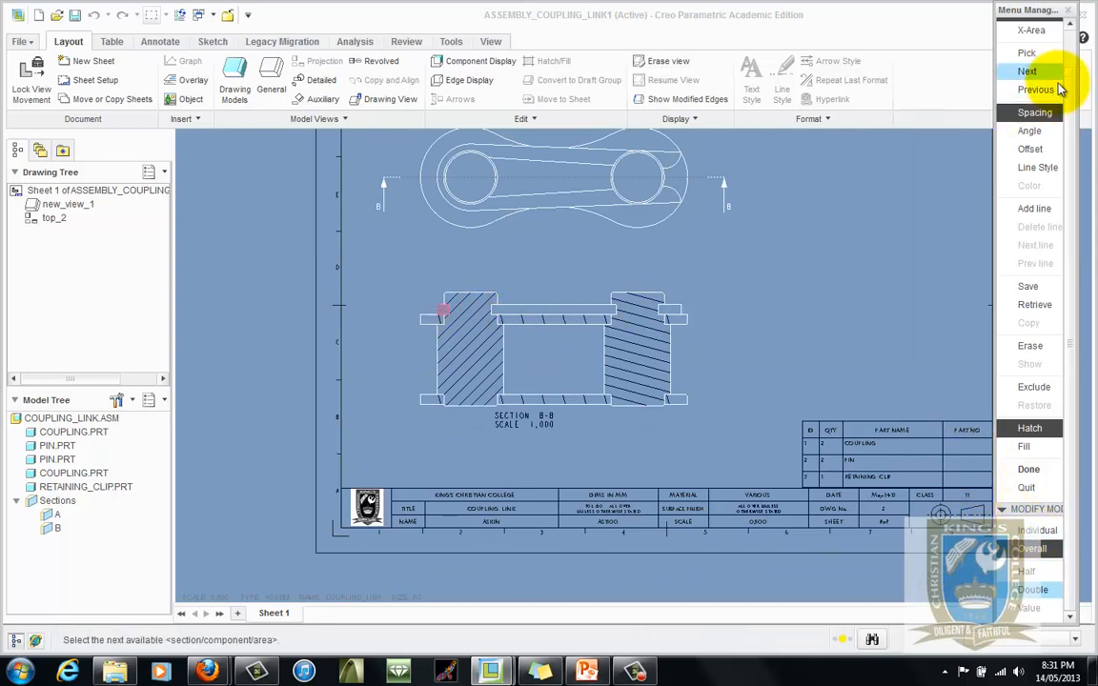
scroll(1012, 103, up, 3)
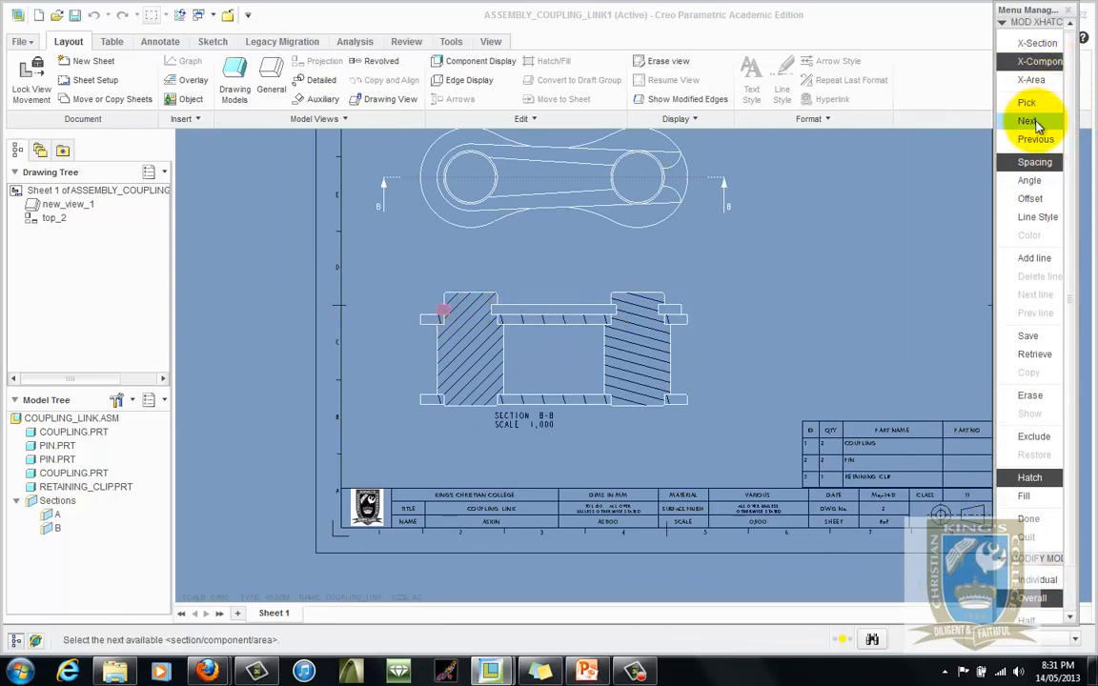
click(1029, 120)
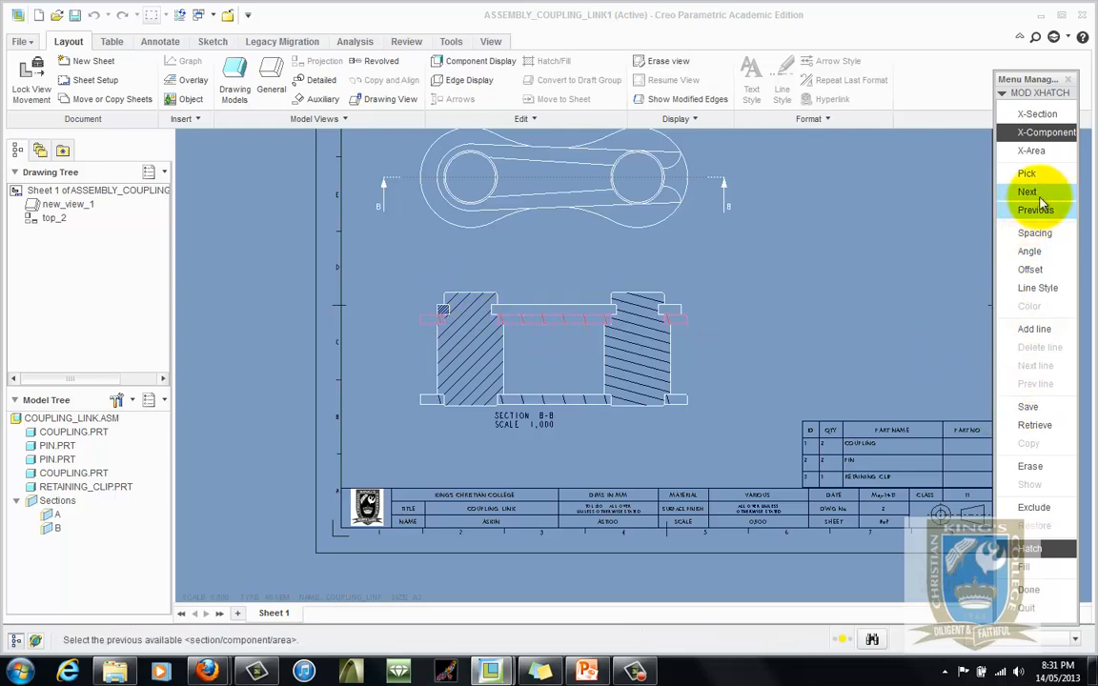
click(1044, 251)
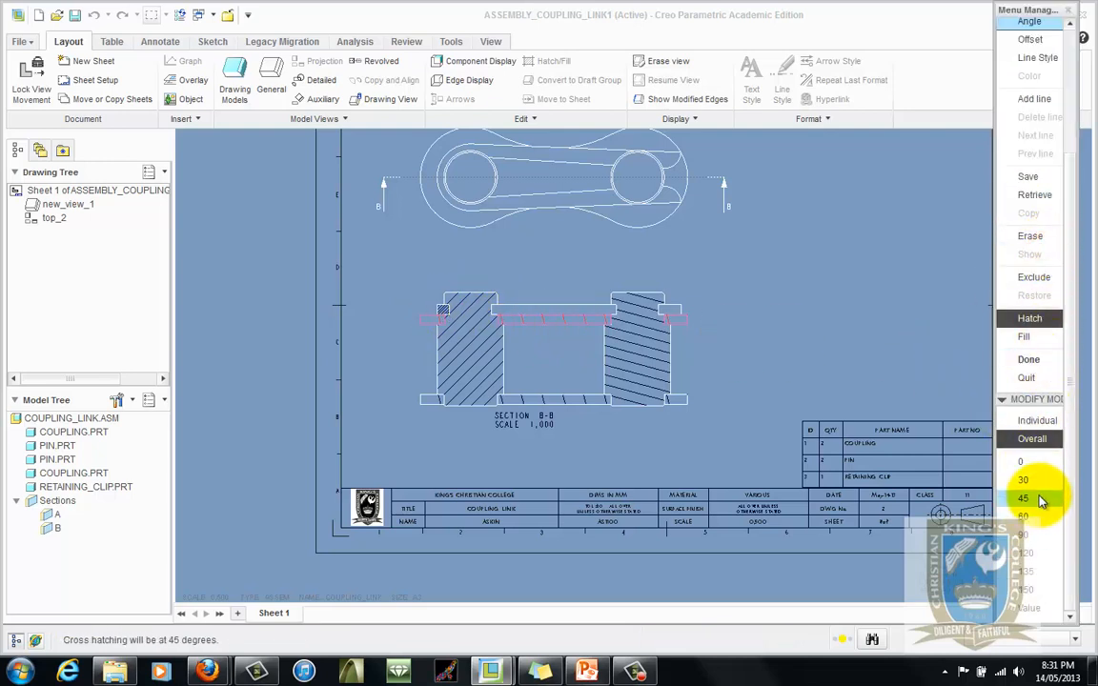
click(1035, 572)
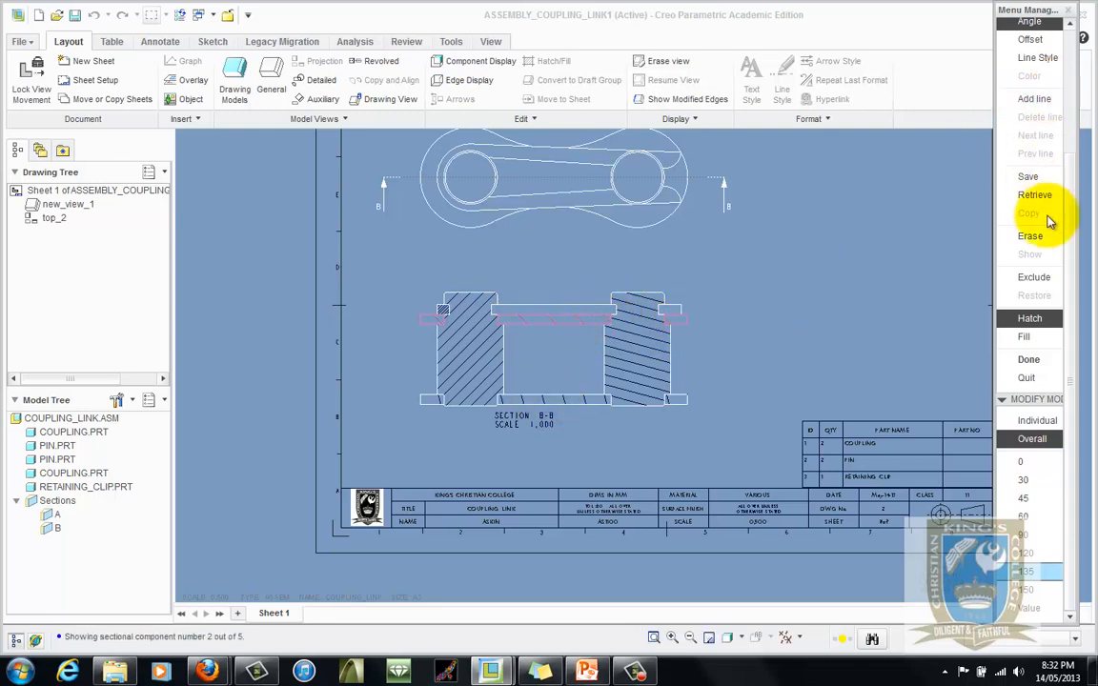
Step: Advance to the left pin's cross-hatching, exclude that pin from section B-B and finish the hatch edit
scroll(1075, 215, up, 1)
scroll(1039, 38, up, 4)
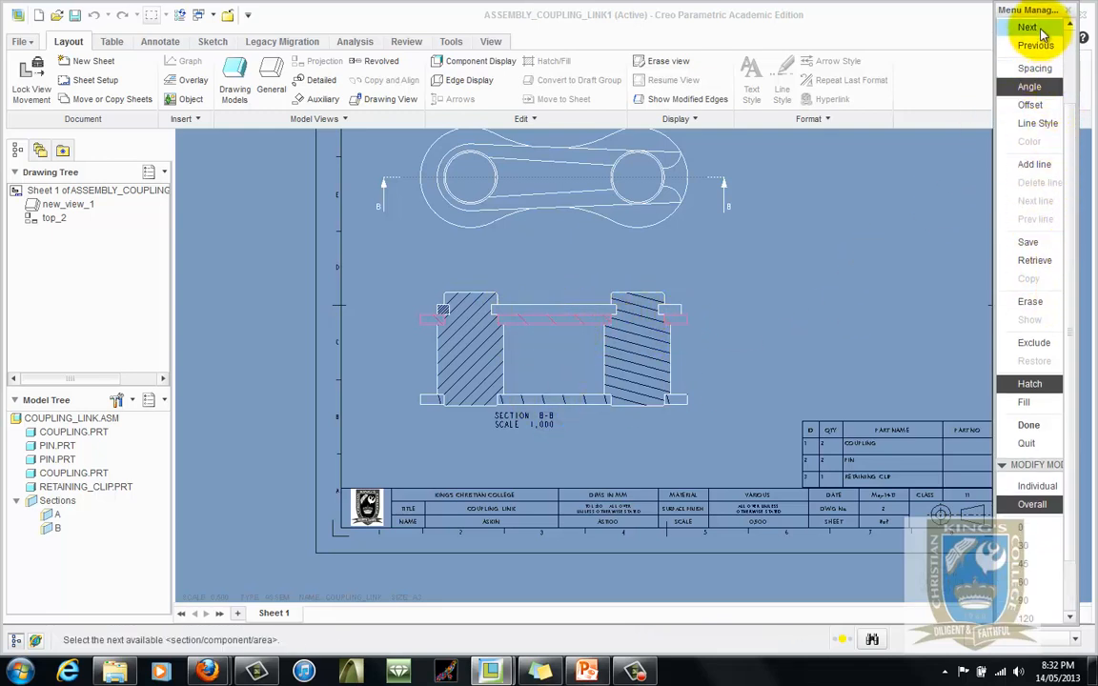
click(1025, 20)
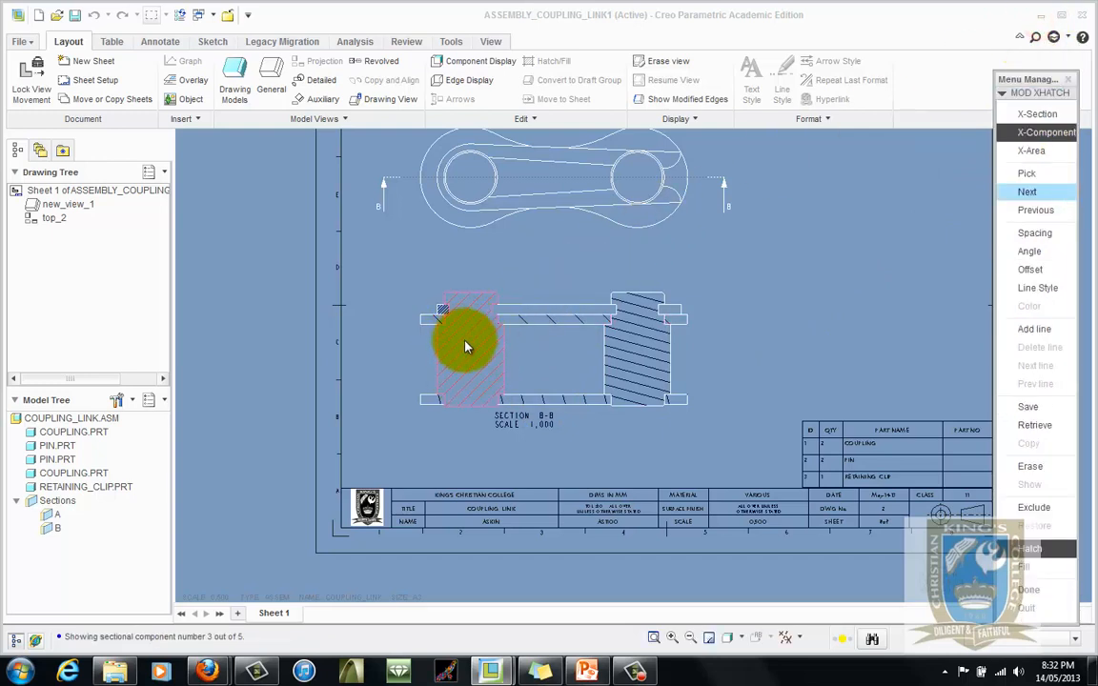
click(1039, 510)
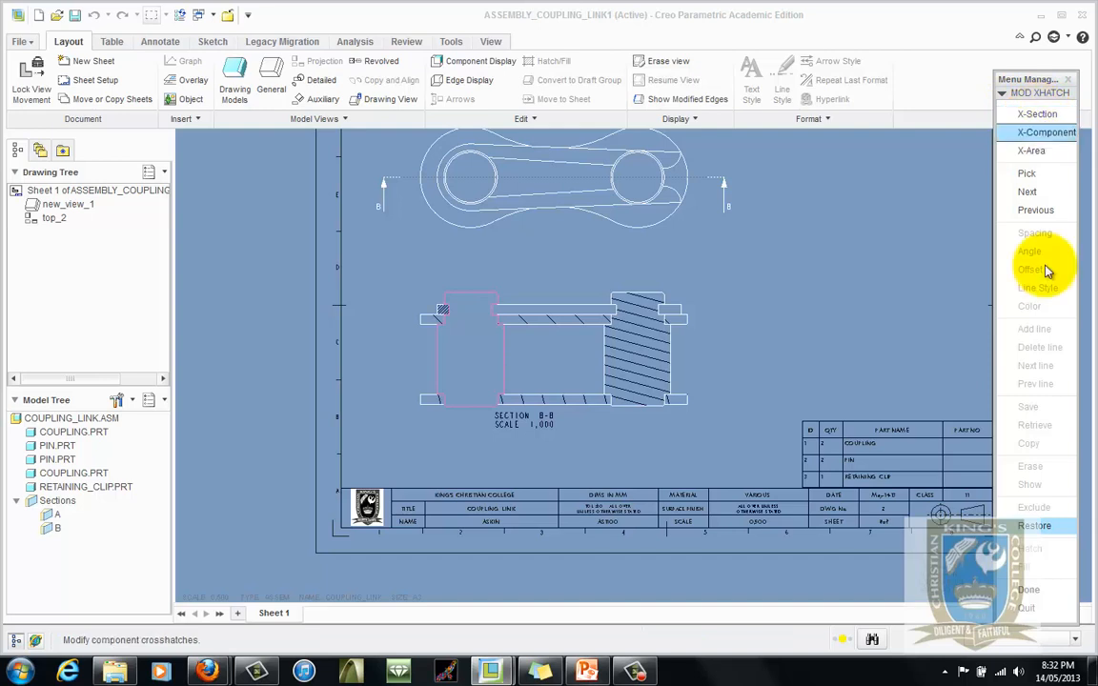
click(1042, 589)
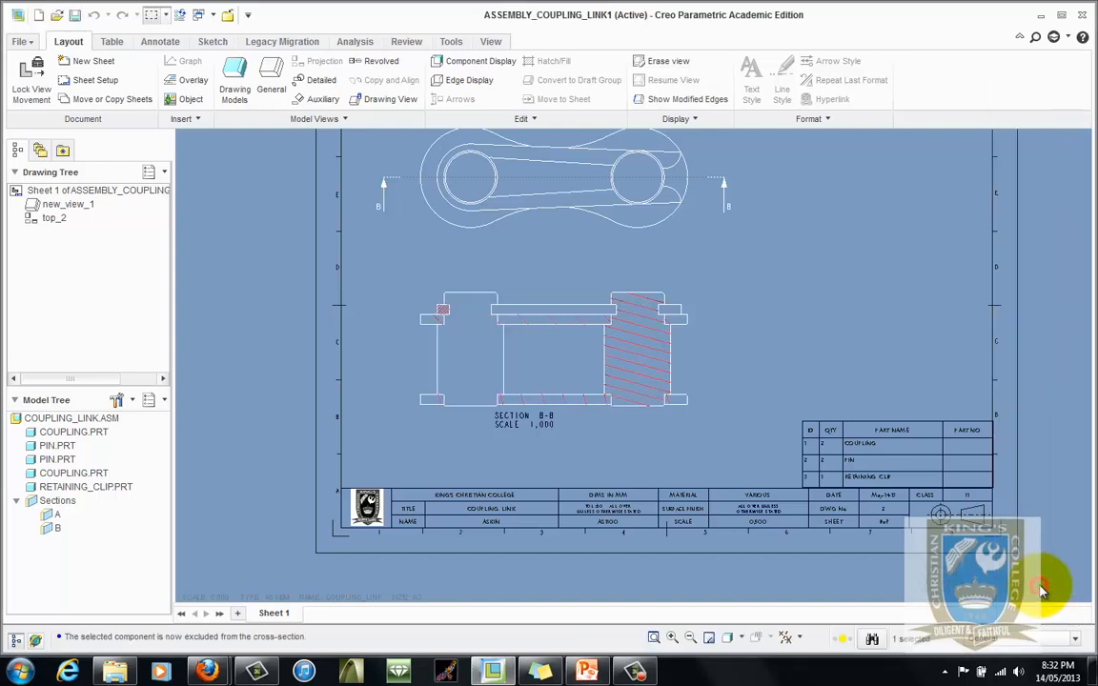
Step: Reopen section B-B's cross-hatching, advance to the right pin and exclude it from the section
double_click(638, 347)
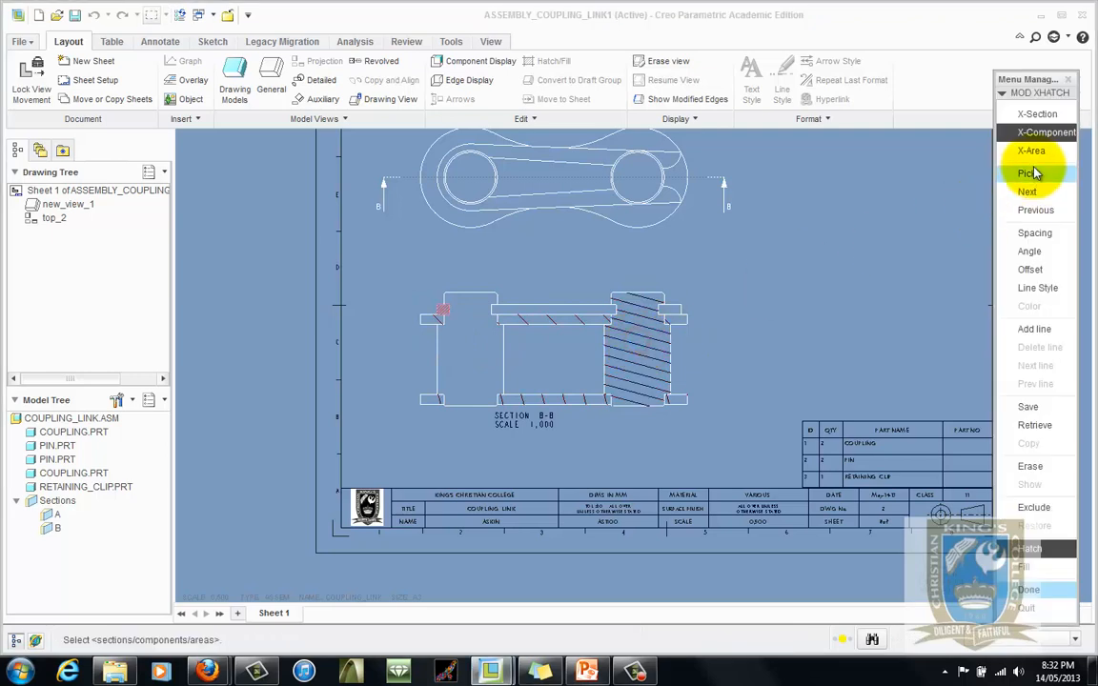
click(1038, 193)
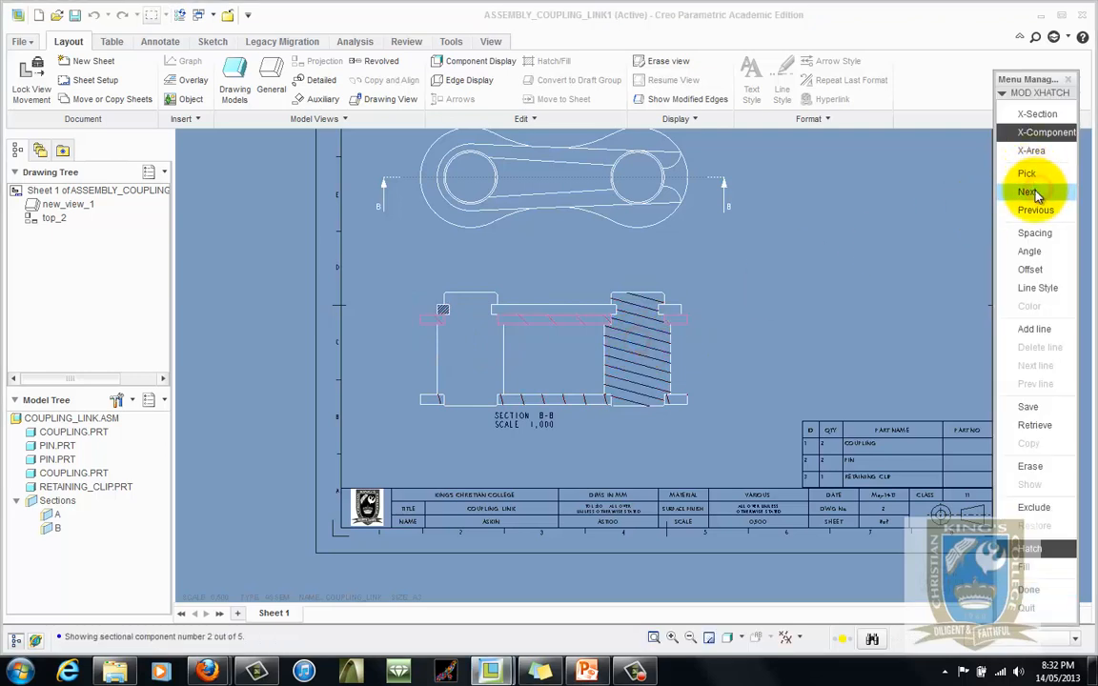
click(1038, 194)
click(1037, 194)
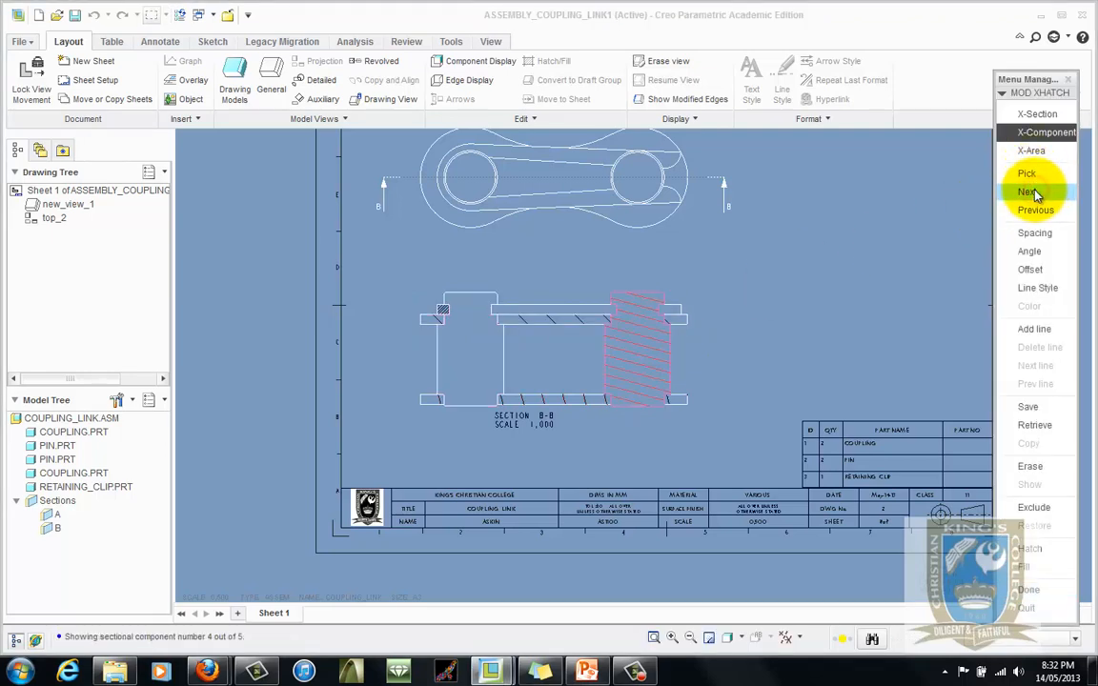
click(1048, 508)
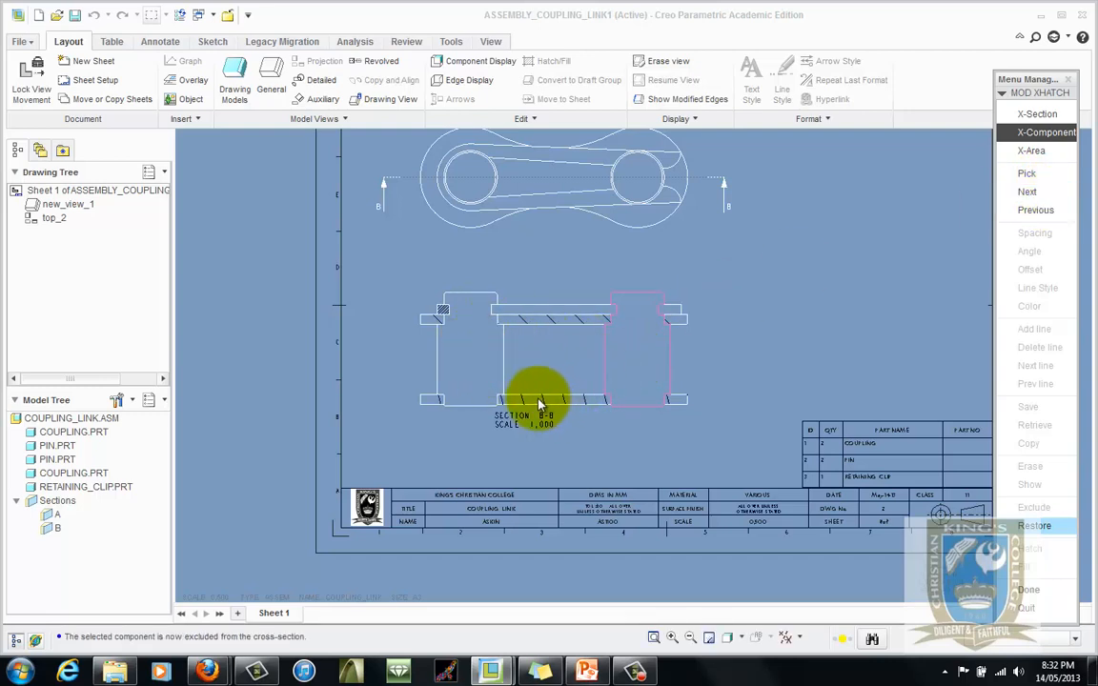
Step: Advance to the lower coupling's cross-hatching, set its overall hatch angle to 135 degrees and finish the hatch edit
click(1026, 192)
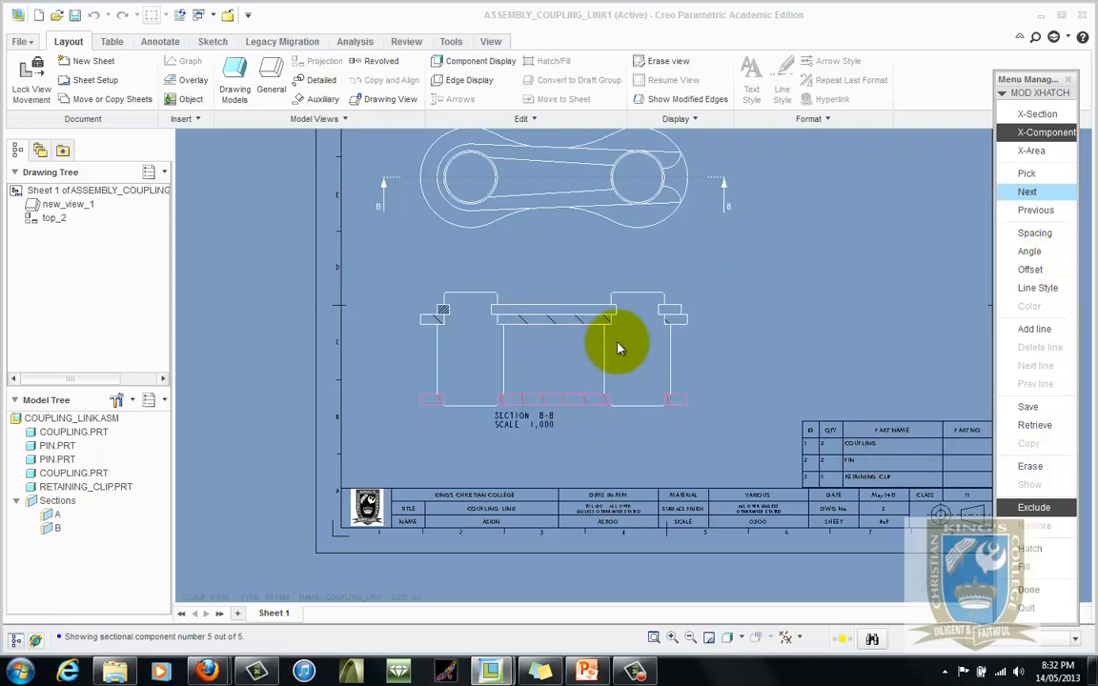
click(1031, 250)
click(1029, 571)
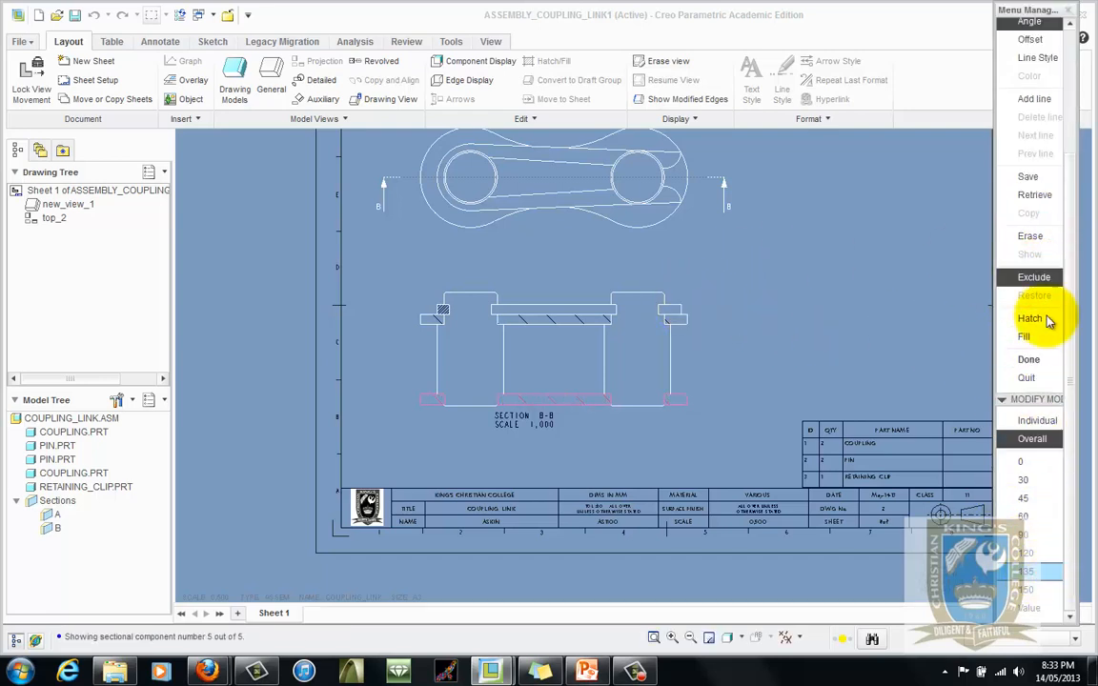
click(1034, 361)
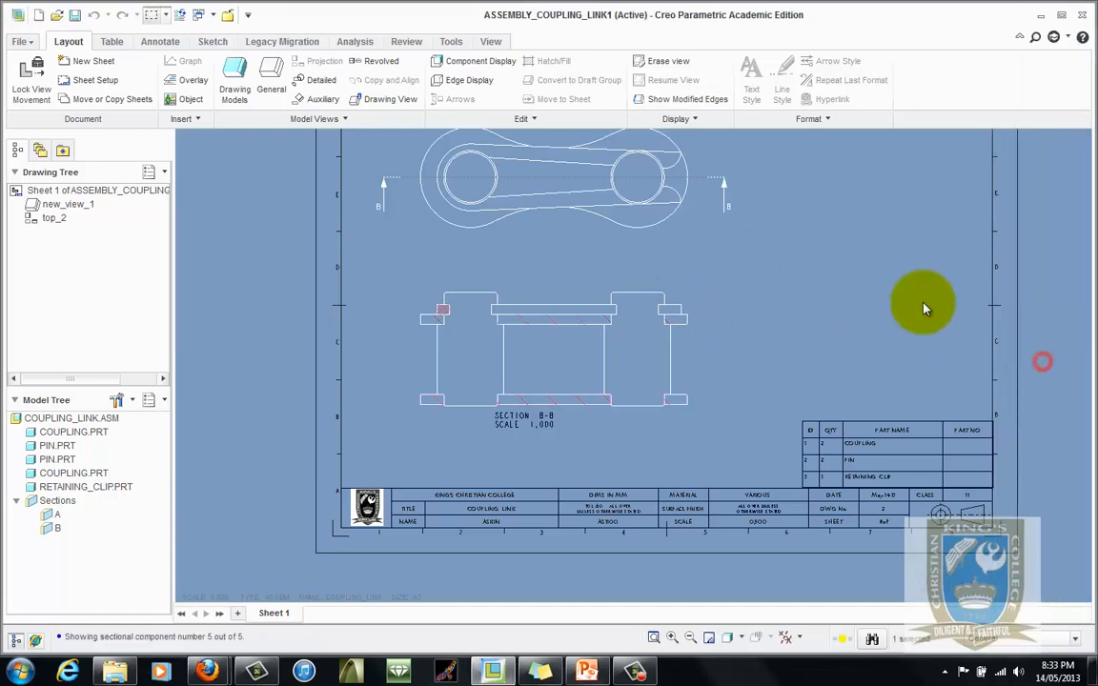
scroll(648, 355, down, 4)
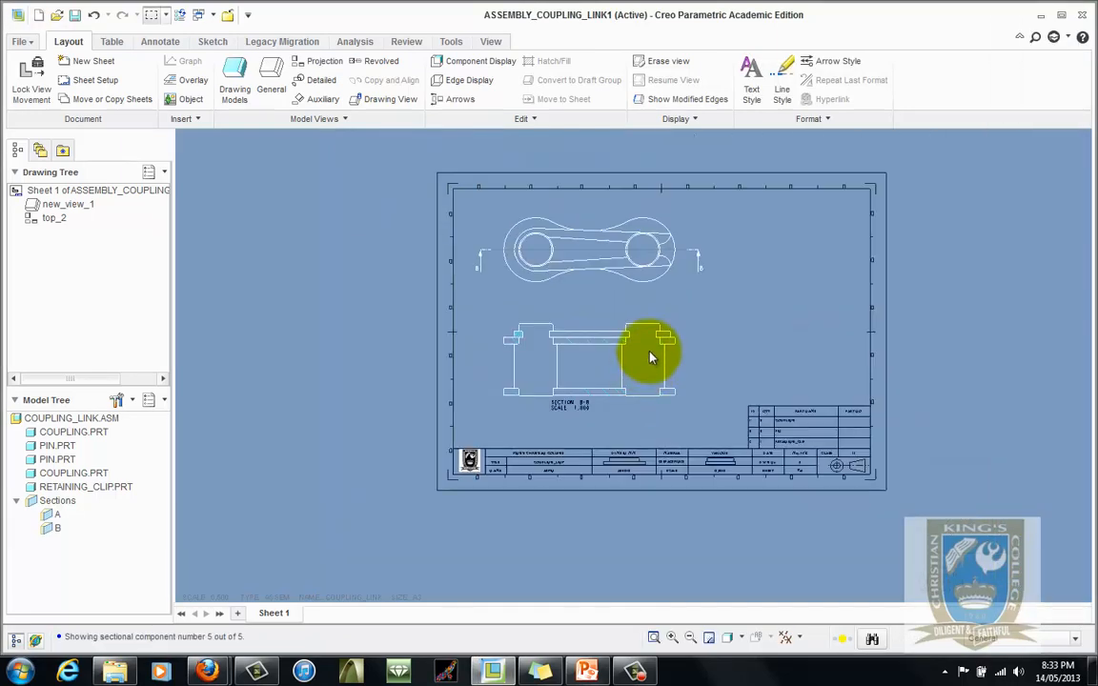
scroll(634, 329, up, 4)
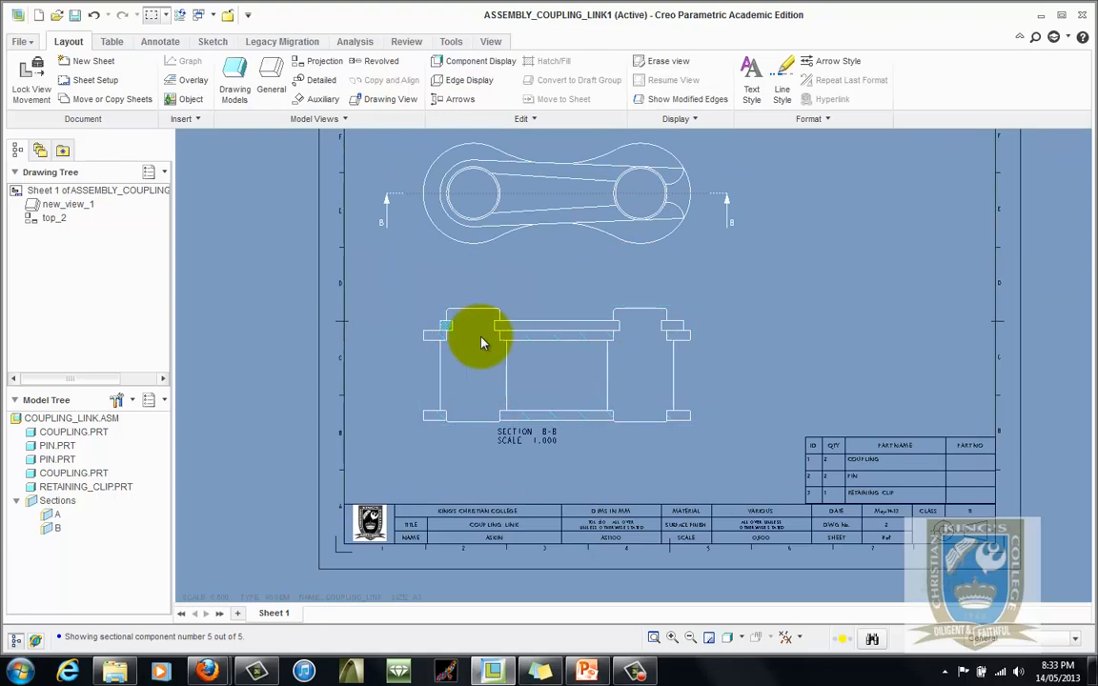
Step: Switch to PowerPoint to check the balloon layout on the reference assembly drawing, and return to the Creo drawing
click(587, 672)
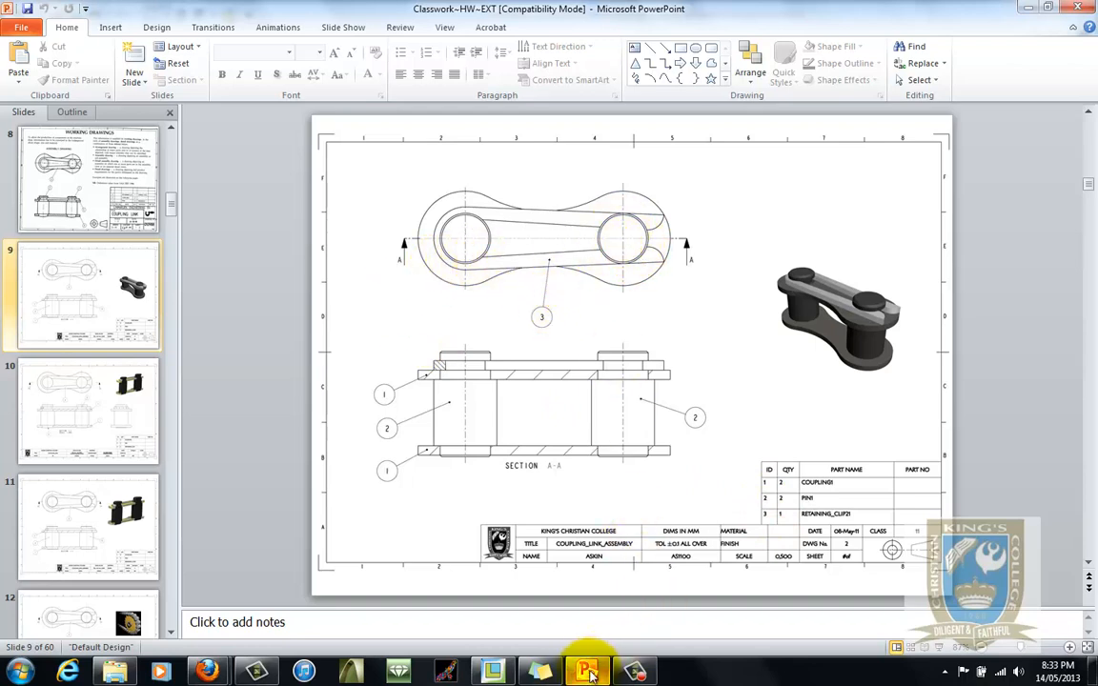
mouse_move(493, 672)
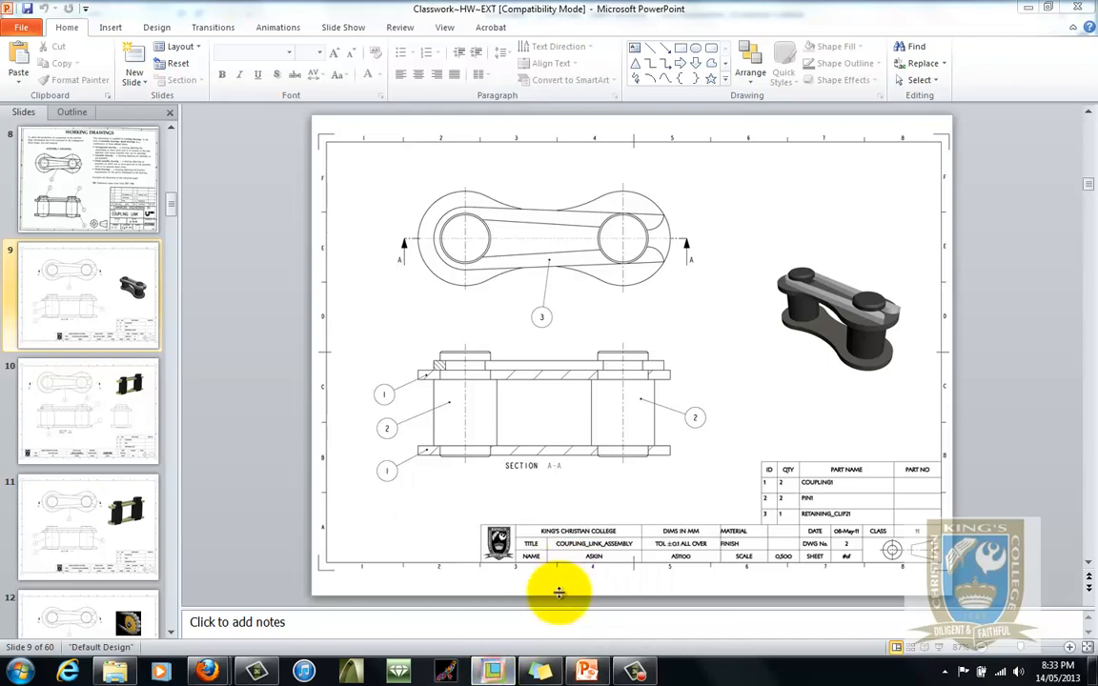
click(491, 672)
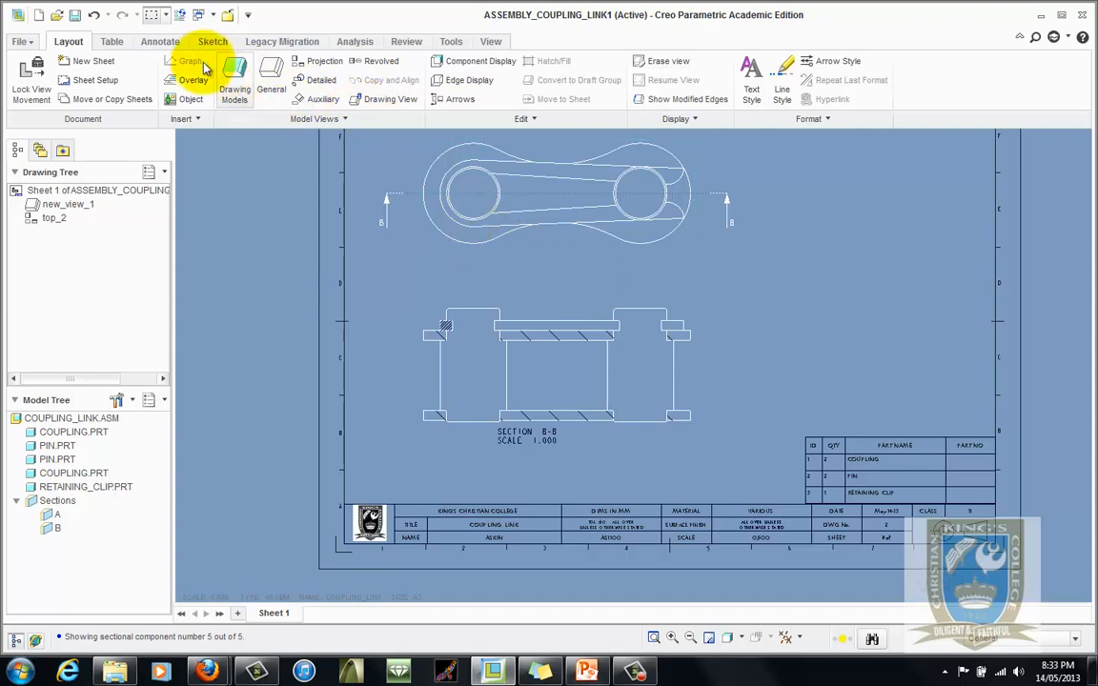
Step: Create parts-list balloons by view on the section B-B view
click(115, 43)
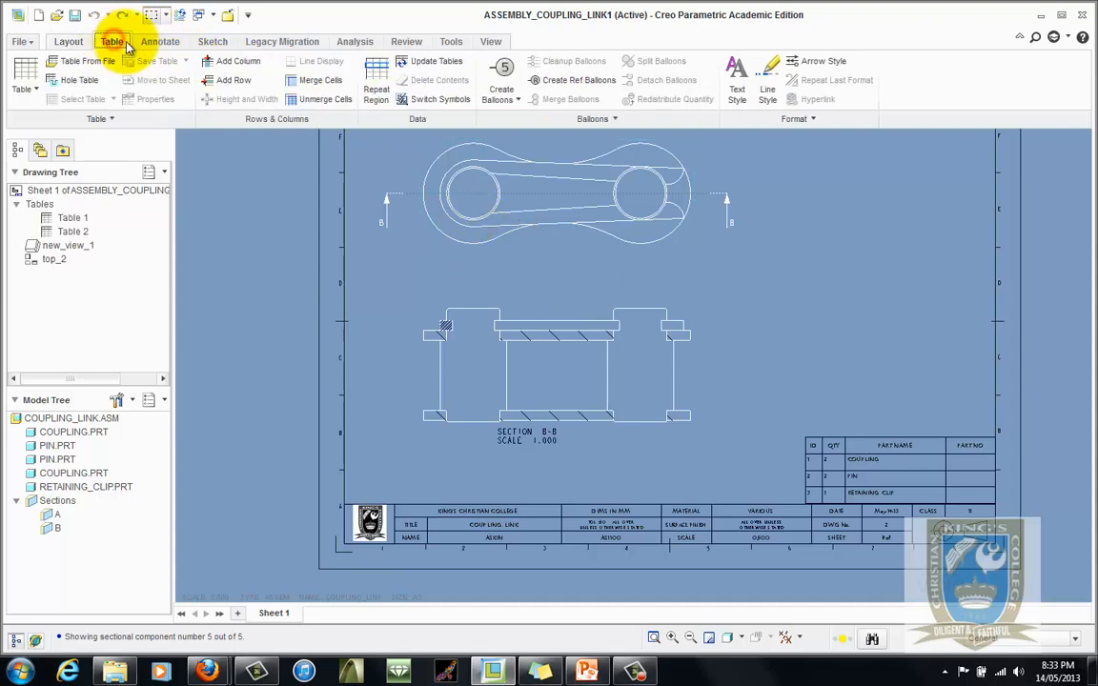
click(518, 100)
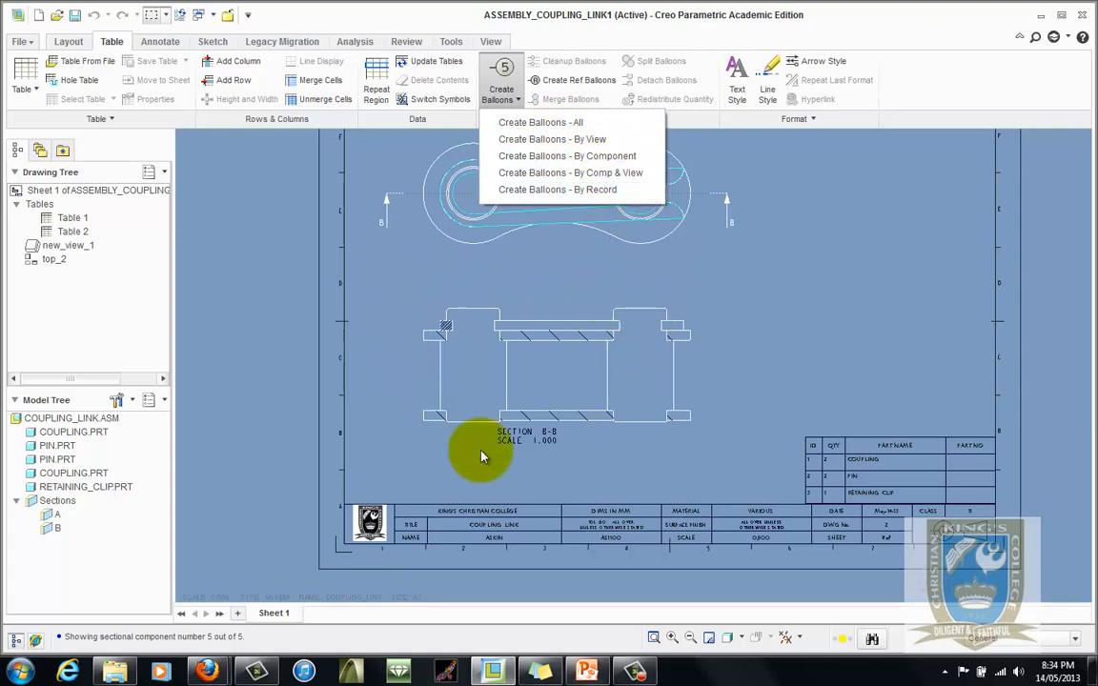
click(571, 140)
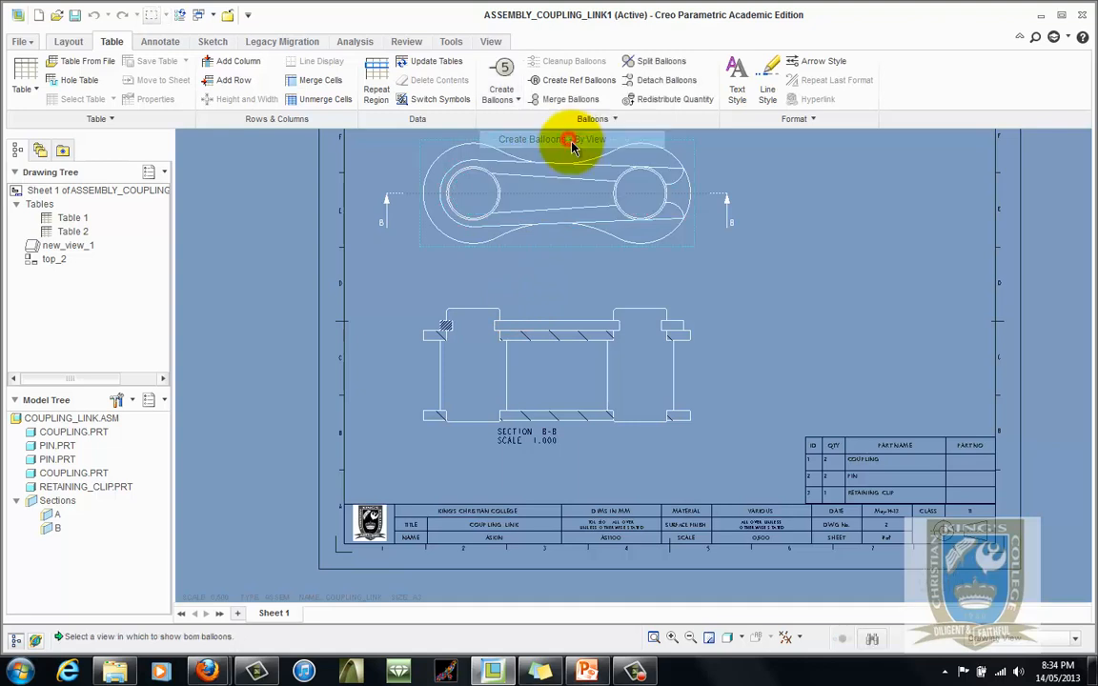
click(629, 370)
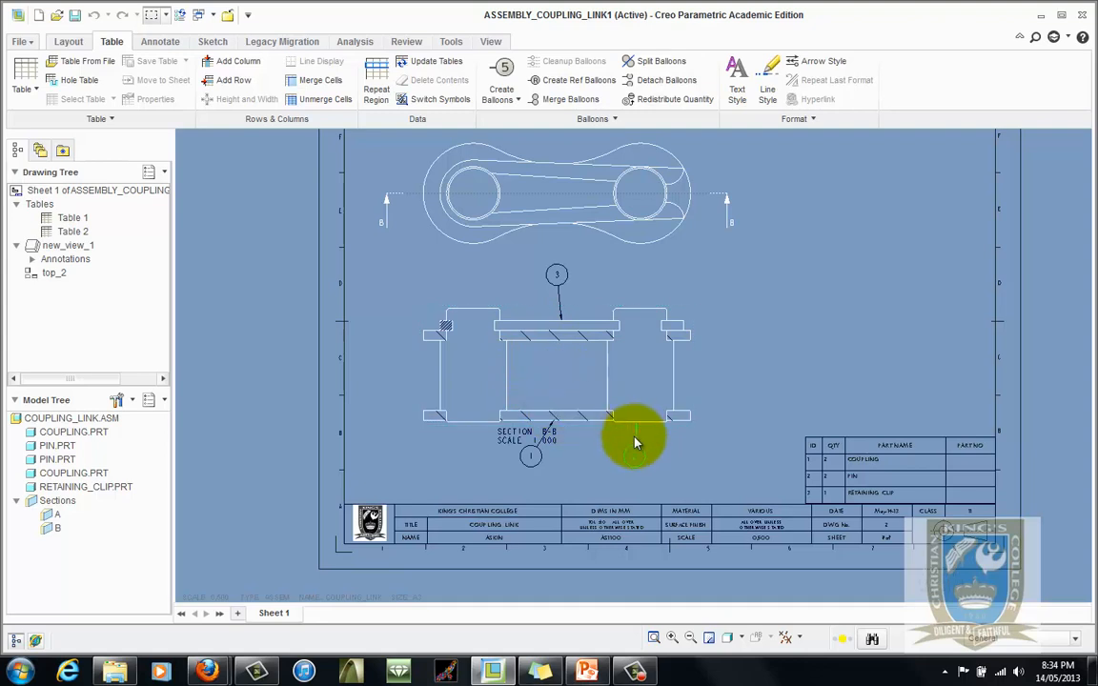
Step: Create balloons by view on section B-B again, accepting additional balloons for each assembly component
click(502, 91)
click(560, 141)
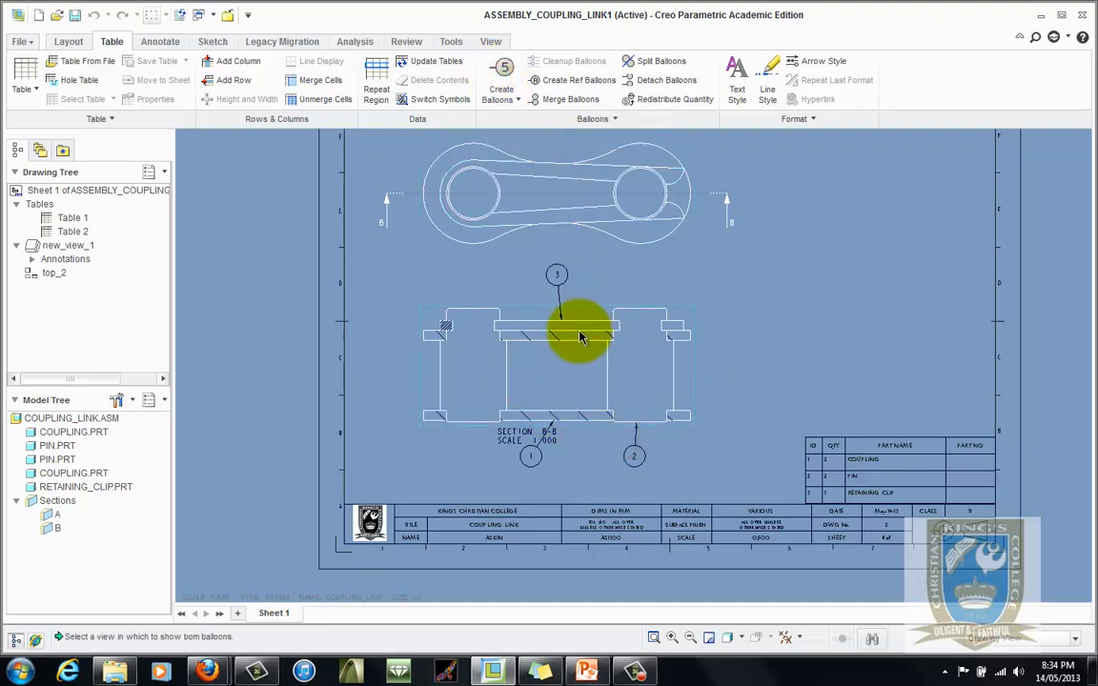
click(578, 325)
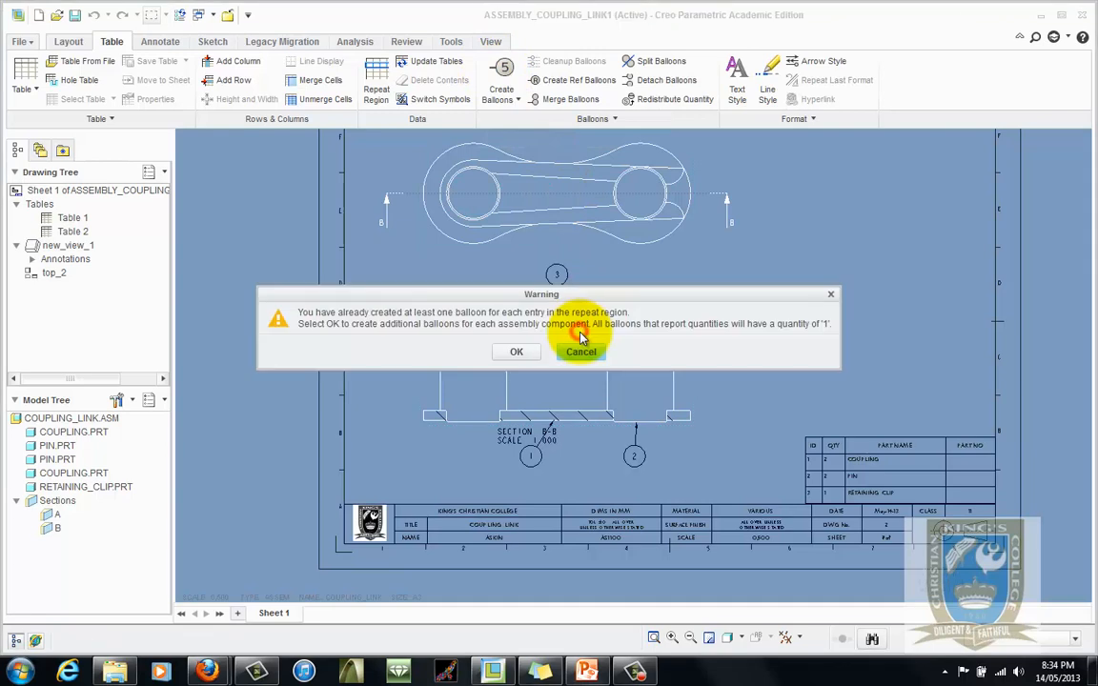
click(519, 353)
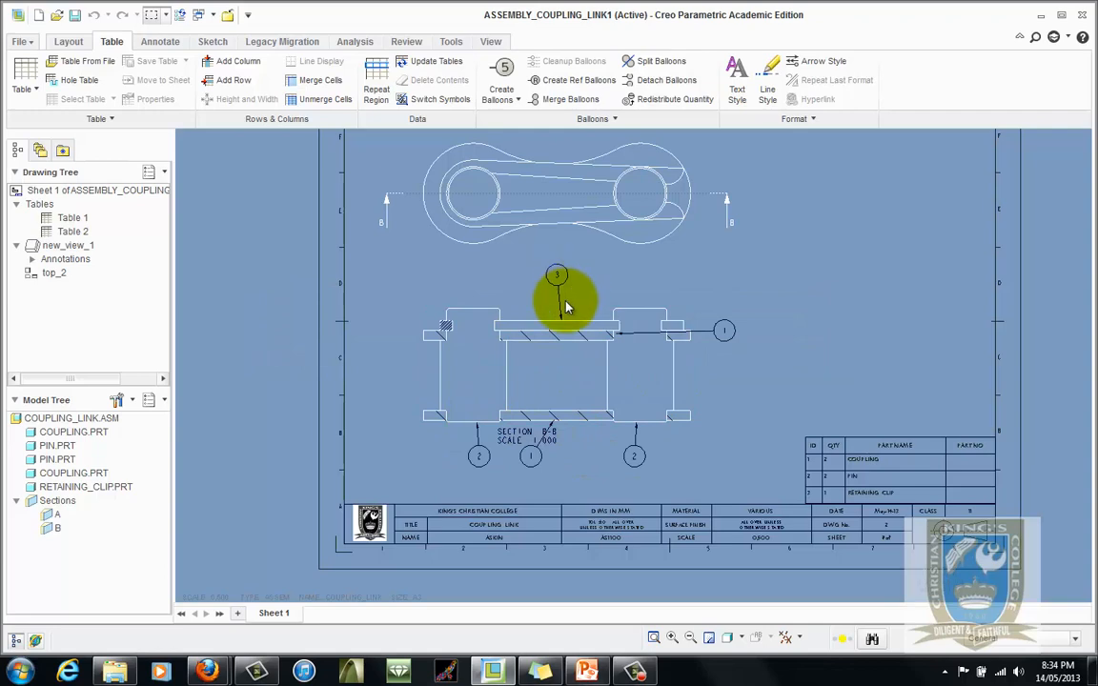
scroll(503, 433, up, 2)
scroll(507, 422, down, 3)
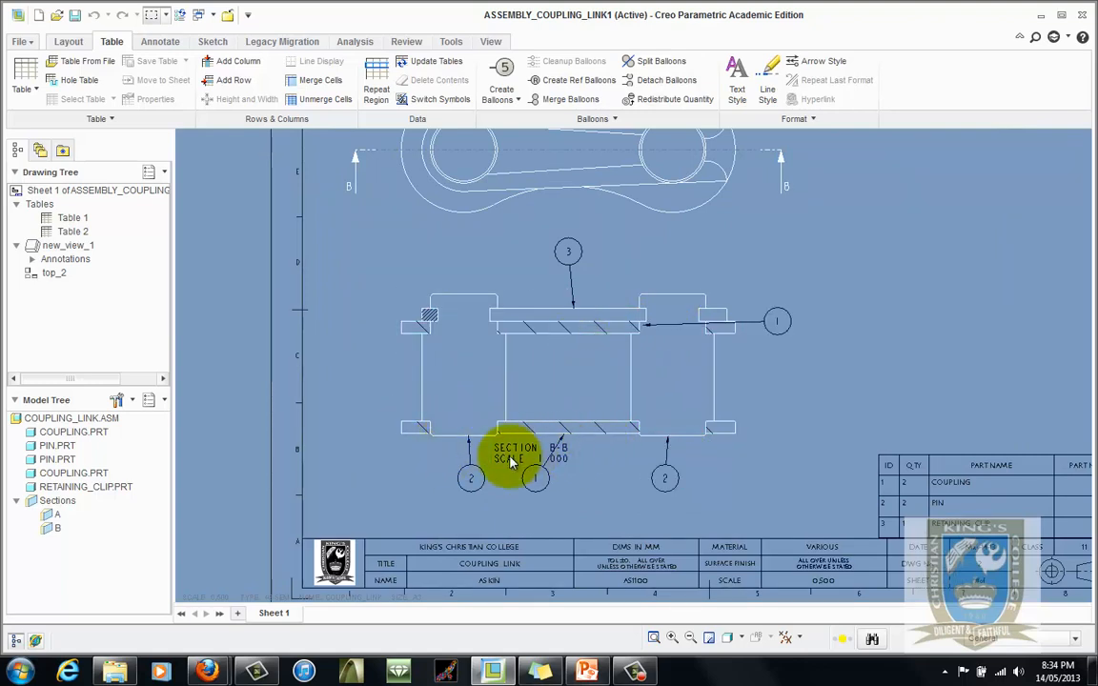
scroll(539, 478, down, 3)
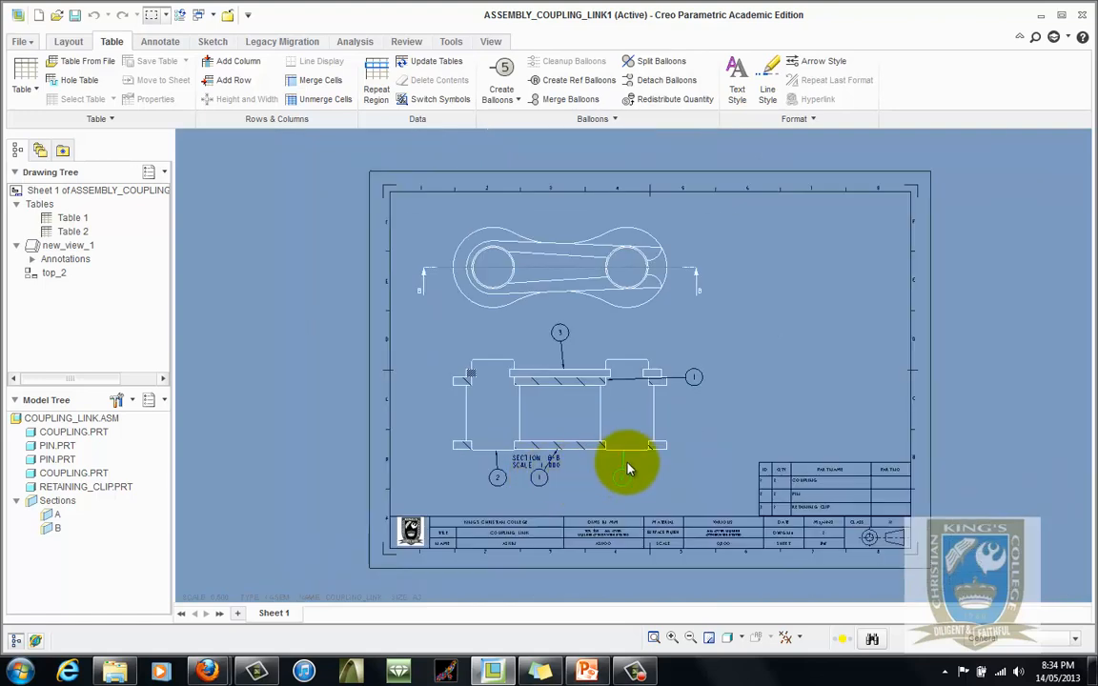
Step: Edit the right pin balloon's attachment so its leader ends on the pin's surface with a filled dot
scroll(634, 467, up, 2)
scroll(634, 468, up, 2)
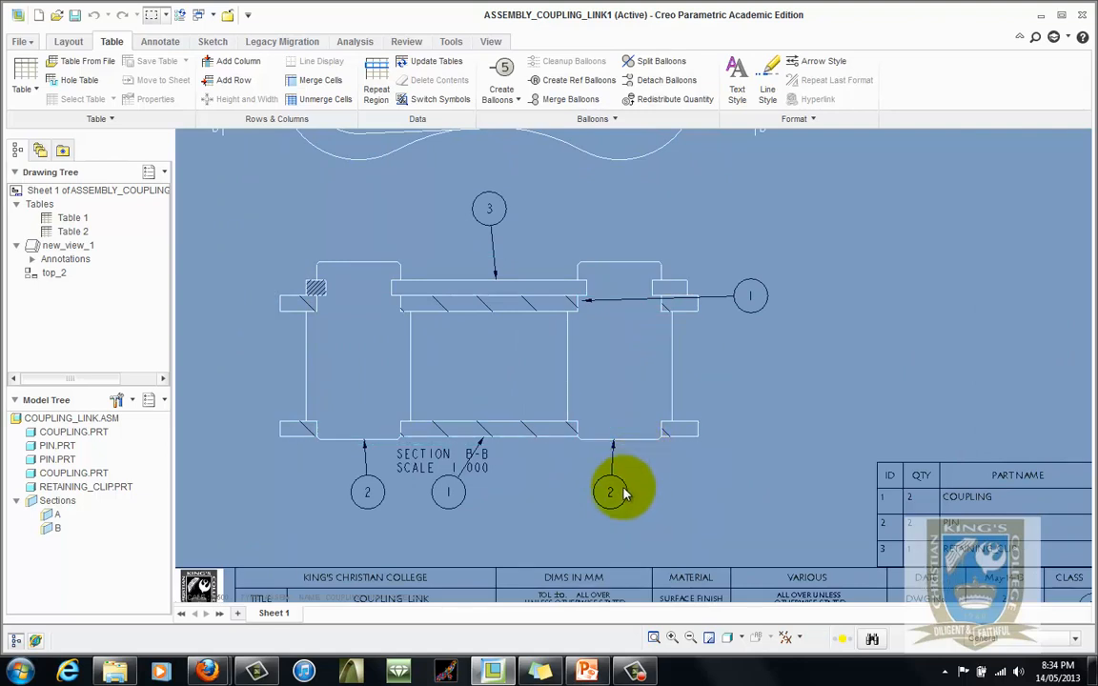
click(615, 467)
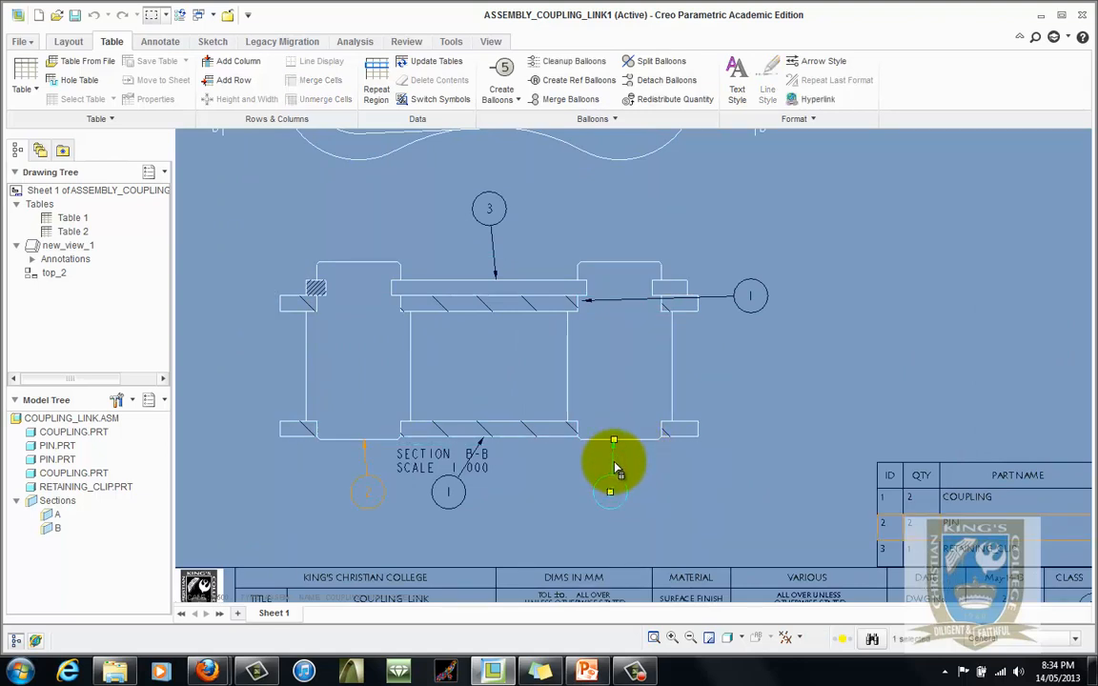
right_click(614, 466)
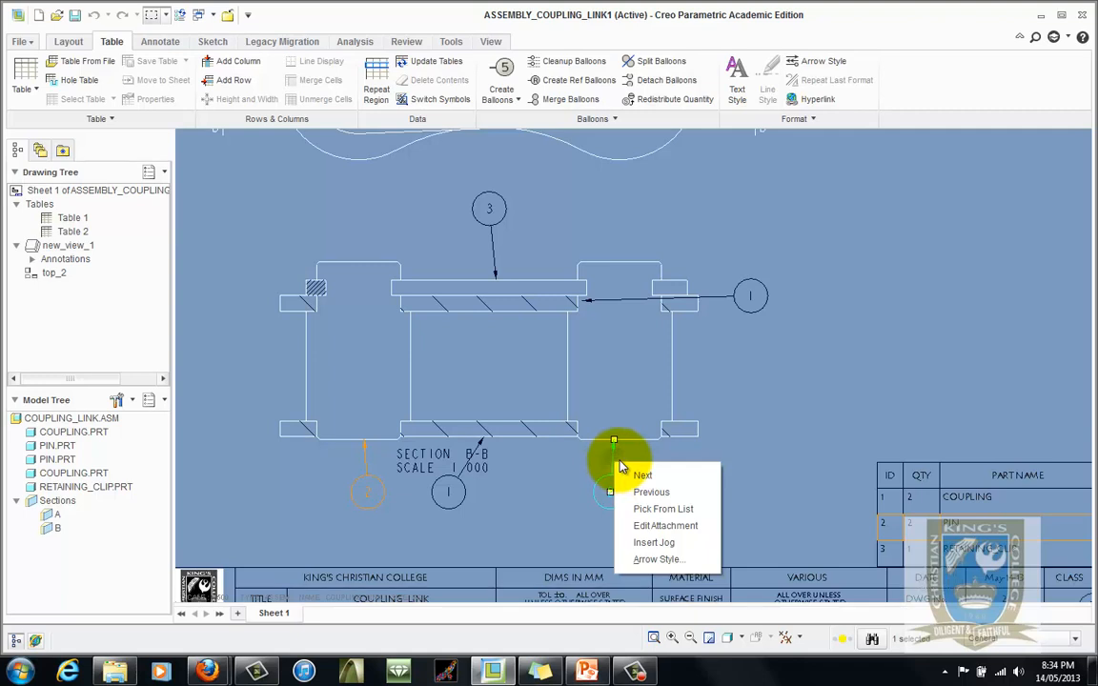
click(665, 527)
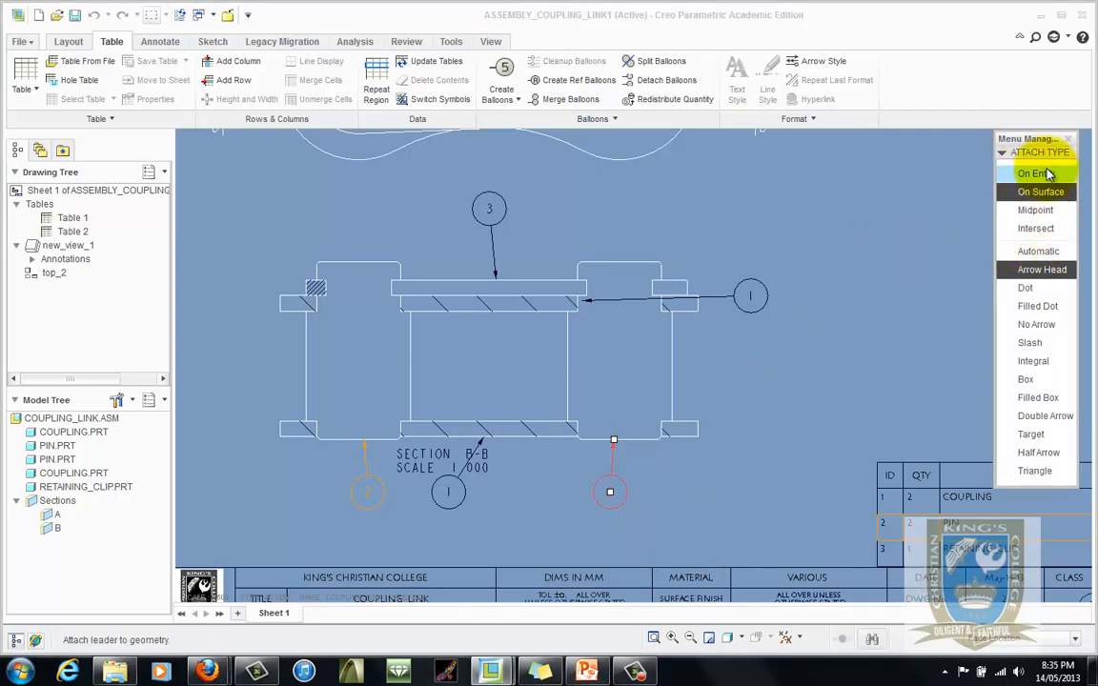
click(1045, 194)
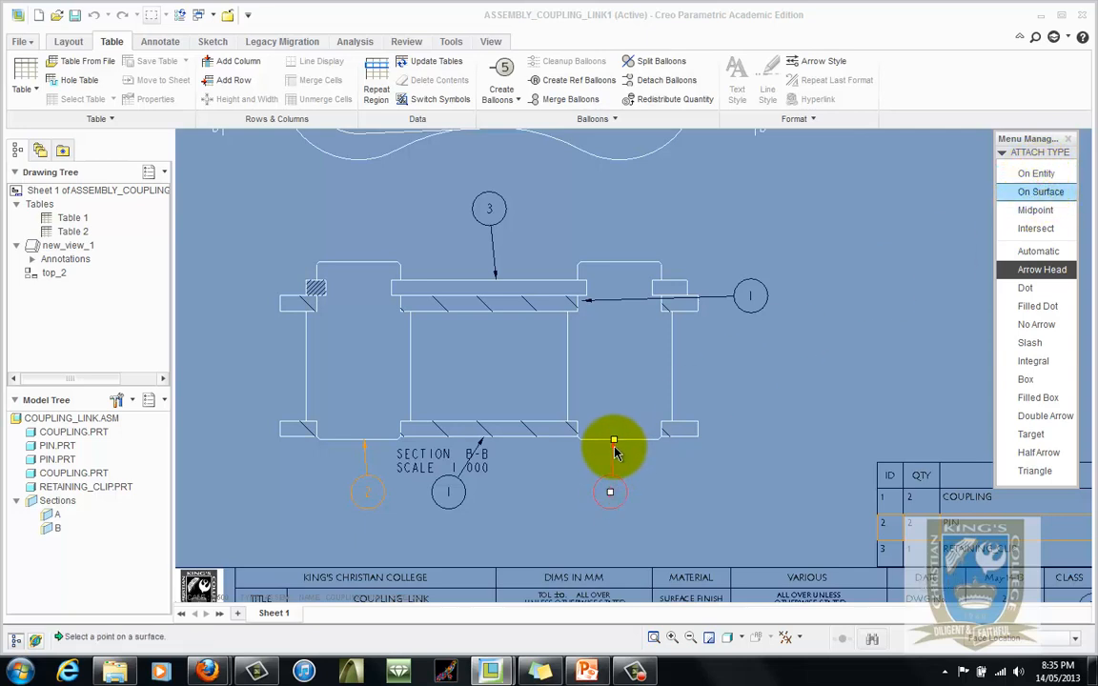
click(1039, 306)
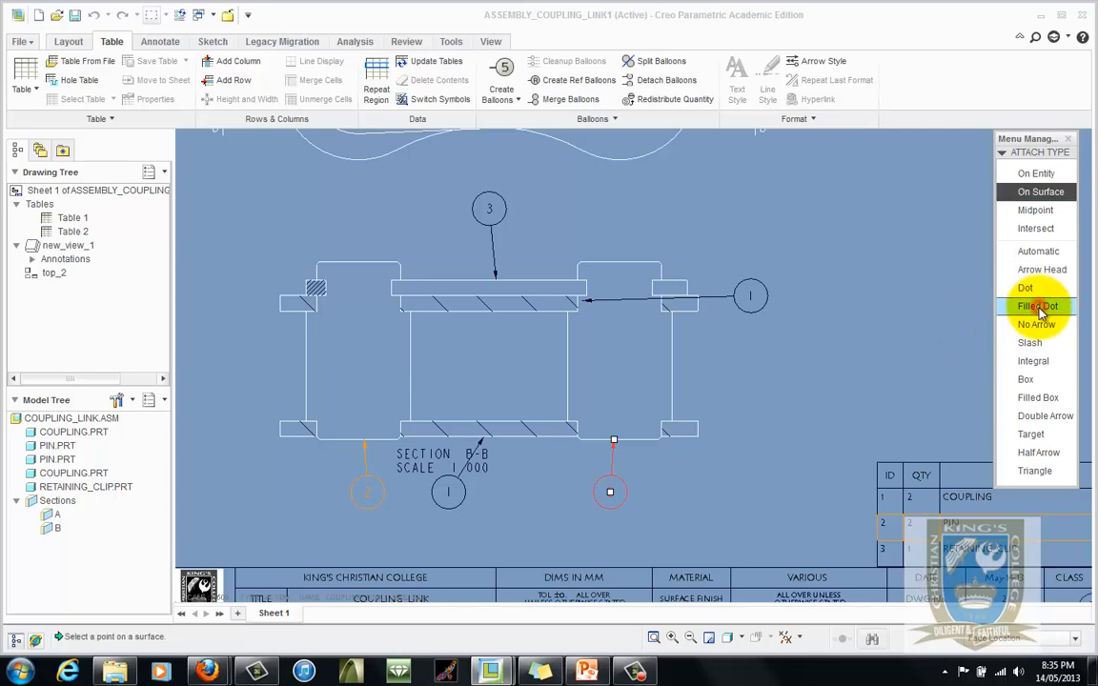
click(635, 365)
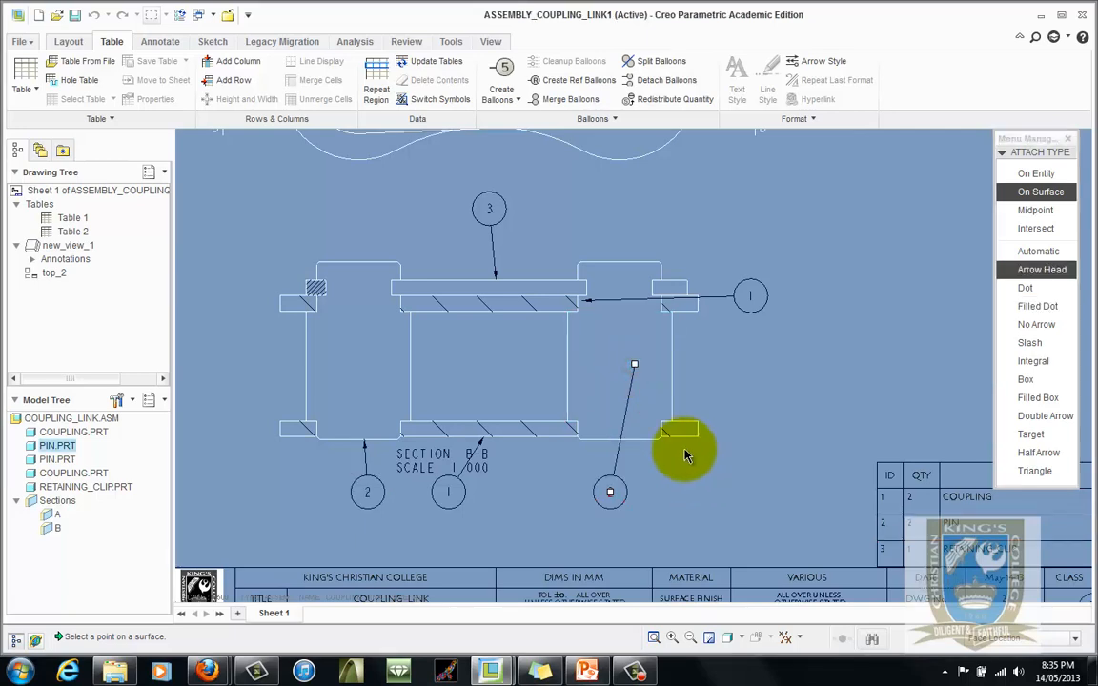
middle_click(829, 349)
Step: Move the right pin's balloon to the right of the section view, below the upper coupling's balloon, and deselect it
click(608, 495)
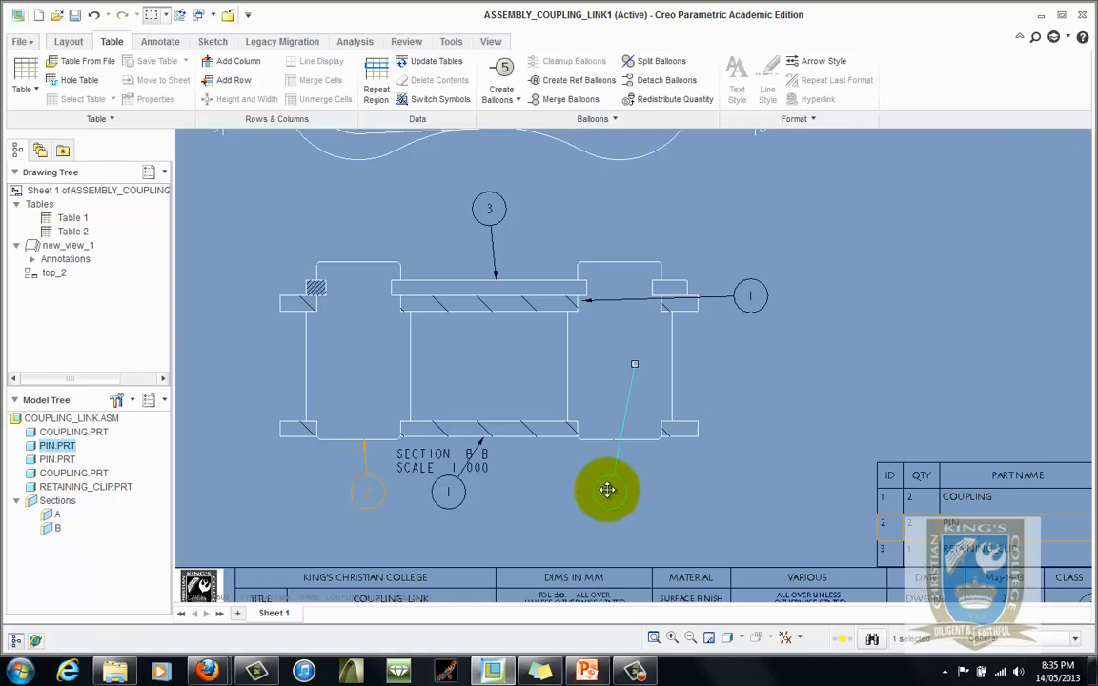
drag(607, 490, 739, 376)
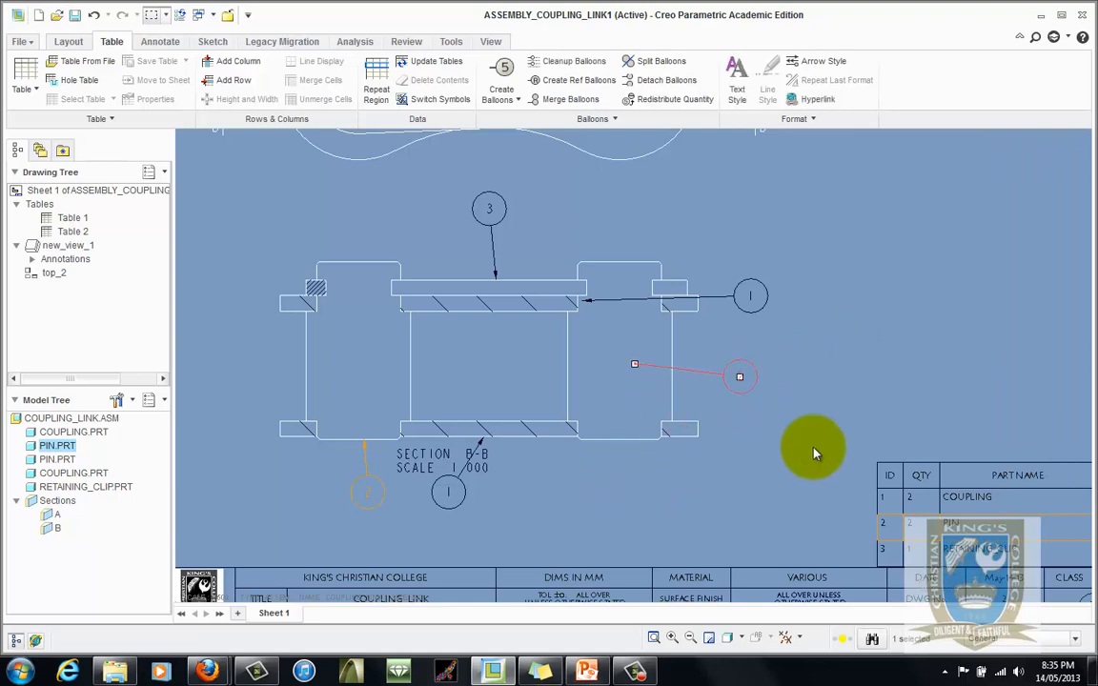
click(797, 444)
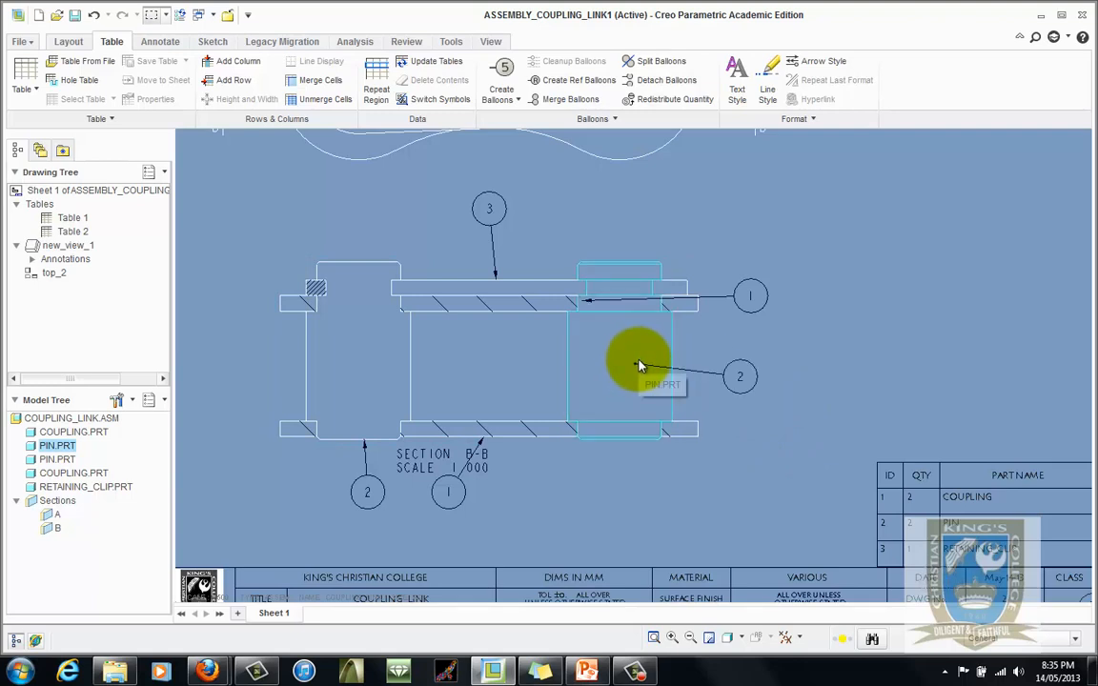
Step: Reattach the left pin balloon's leader to the pin's surface with an arrowhead, and move the balloon to the left of section B-B
right_click(368, 476)
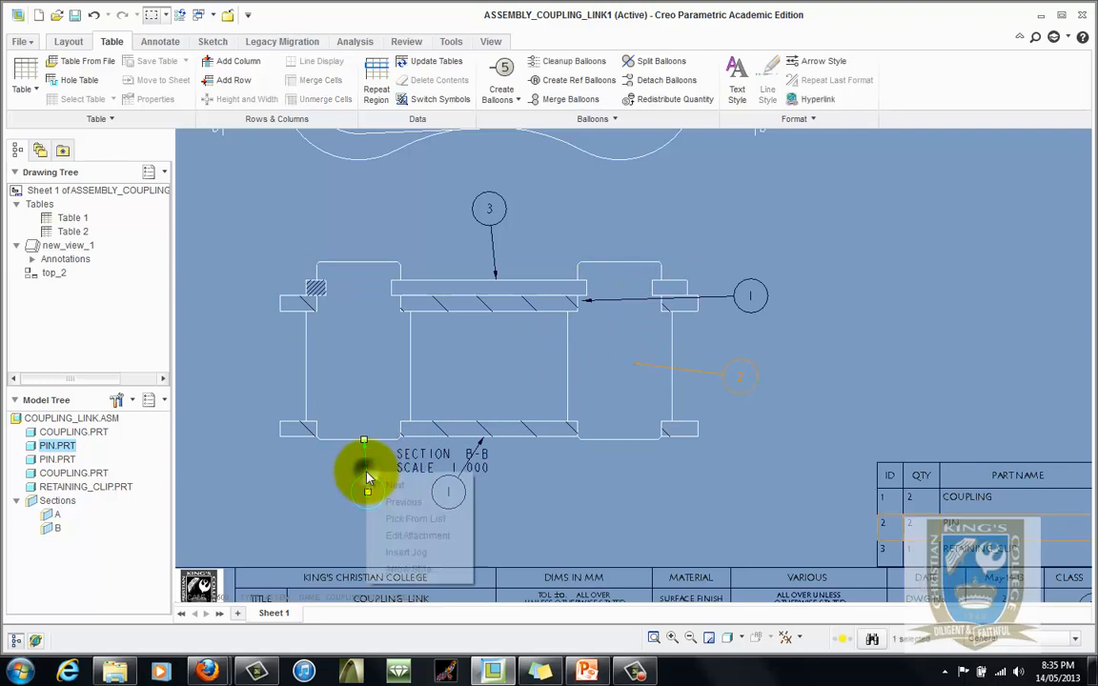
click(430, 536)
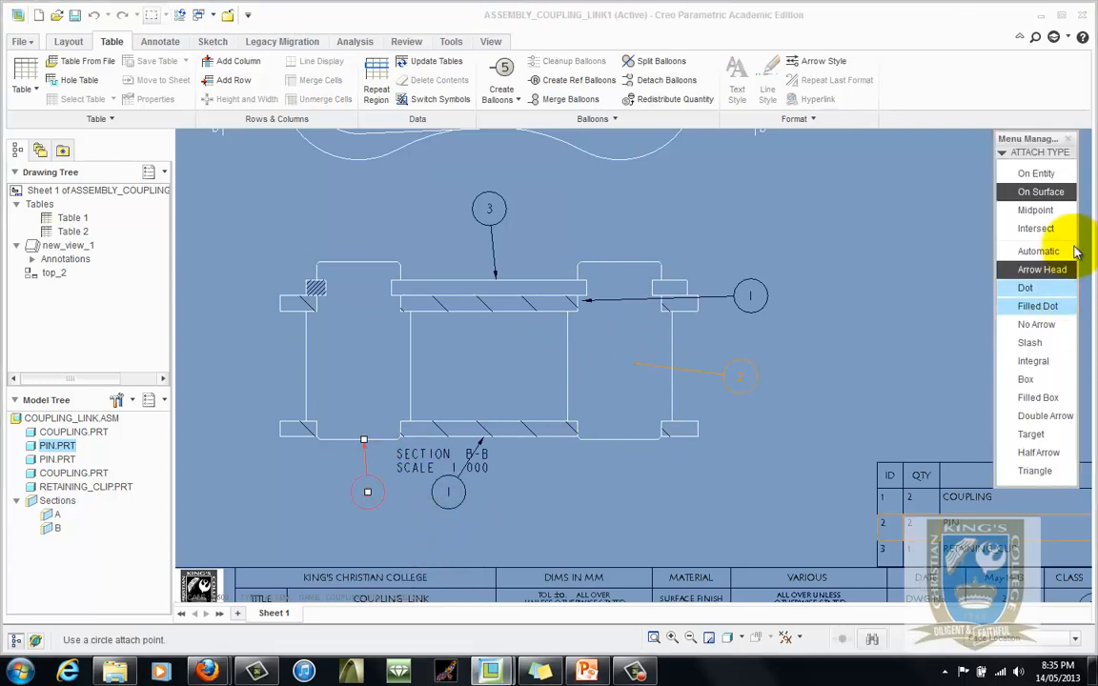
click(1058, 271)
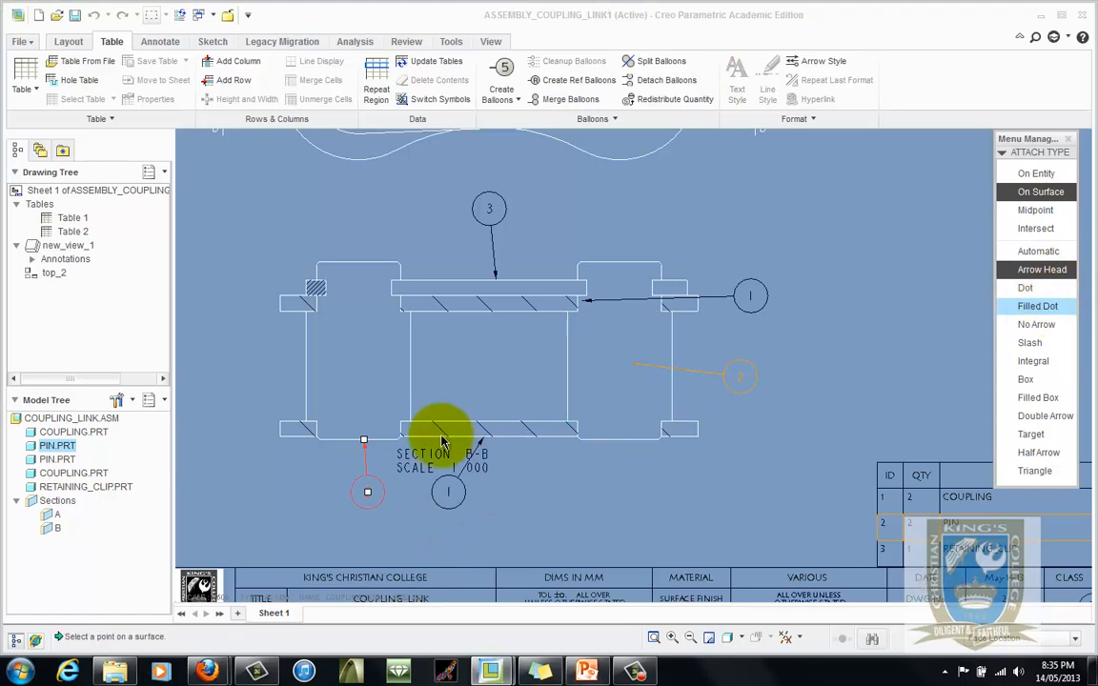
click(358, 367)
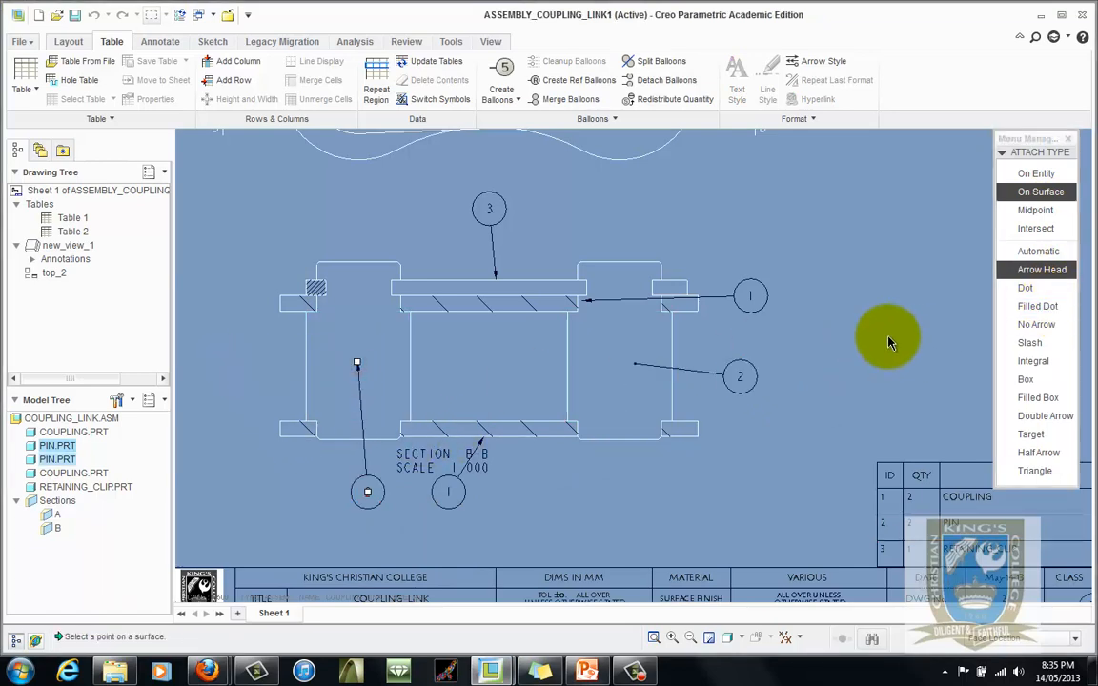
middle_click(888, 342)
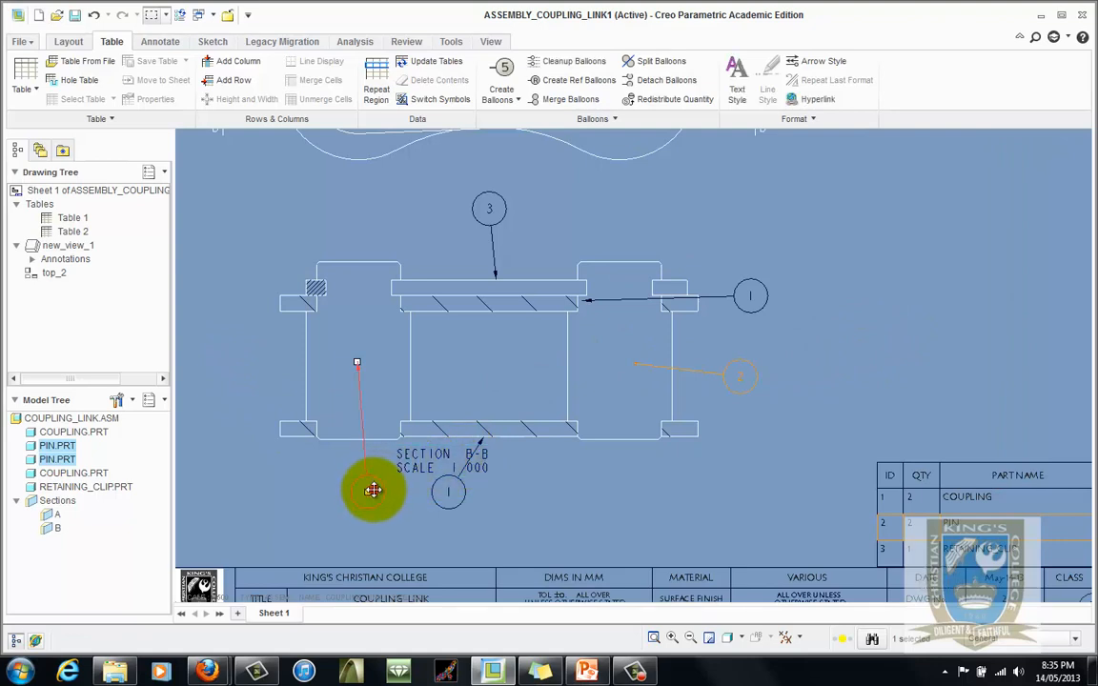
drag(369, 491, 249, 382)
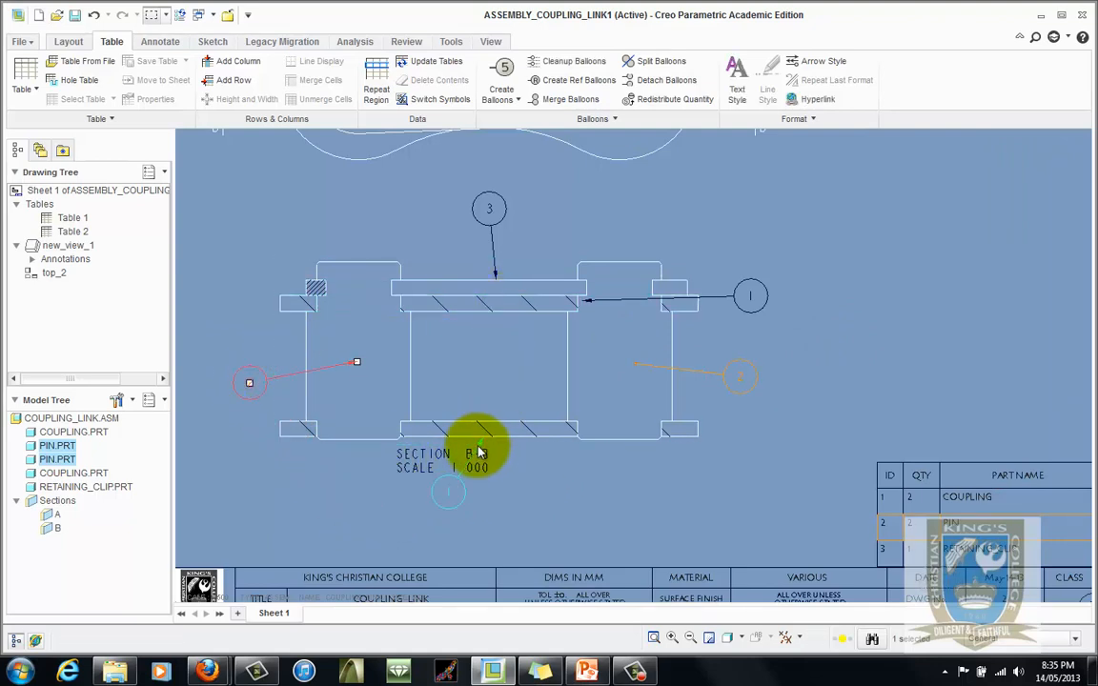
Step: Reattach the upper coupling balloon's leader to the surface at the coupling's right end, and move the balloon slightly farther outward
click(715, 300)
right_click(715, 299)
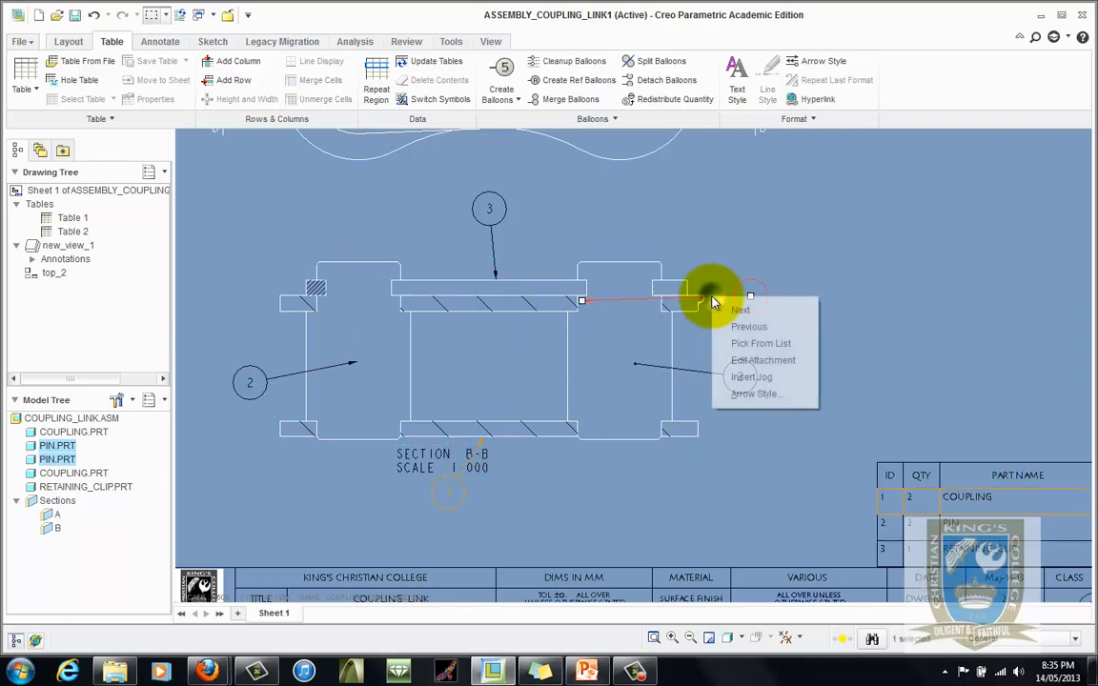
click(753, 361)
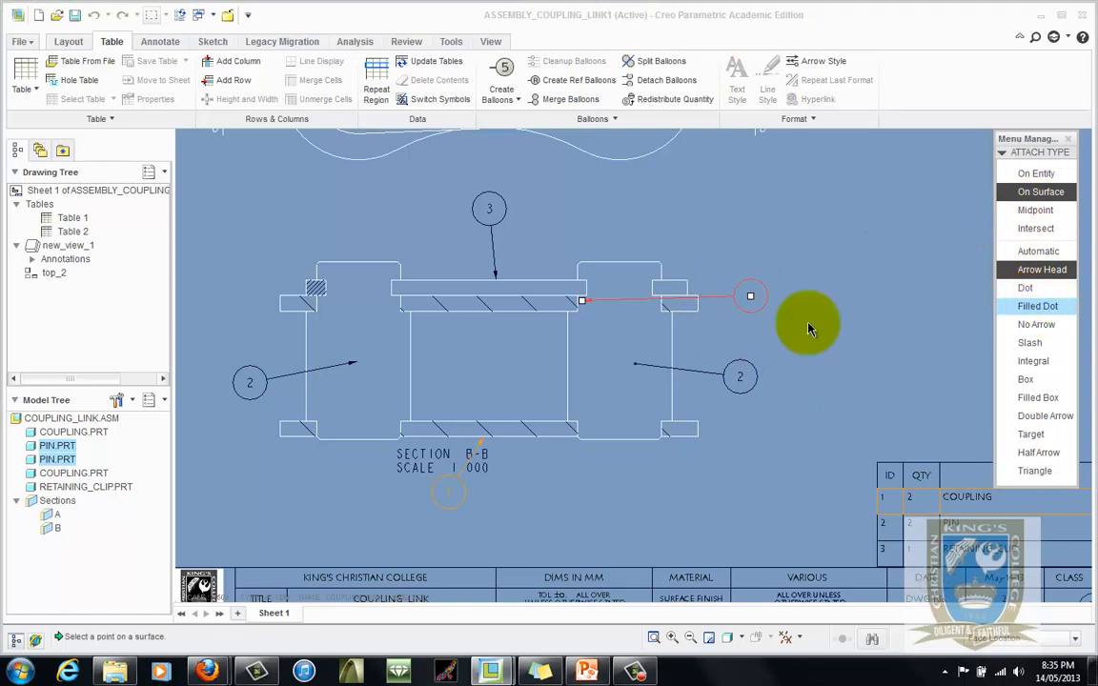
click(685, 304)
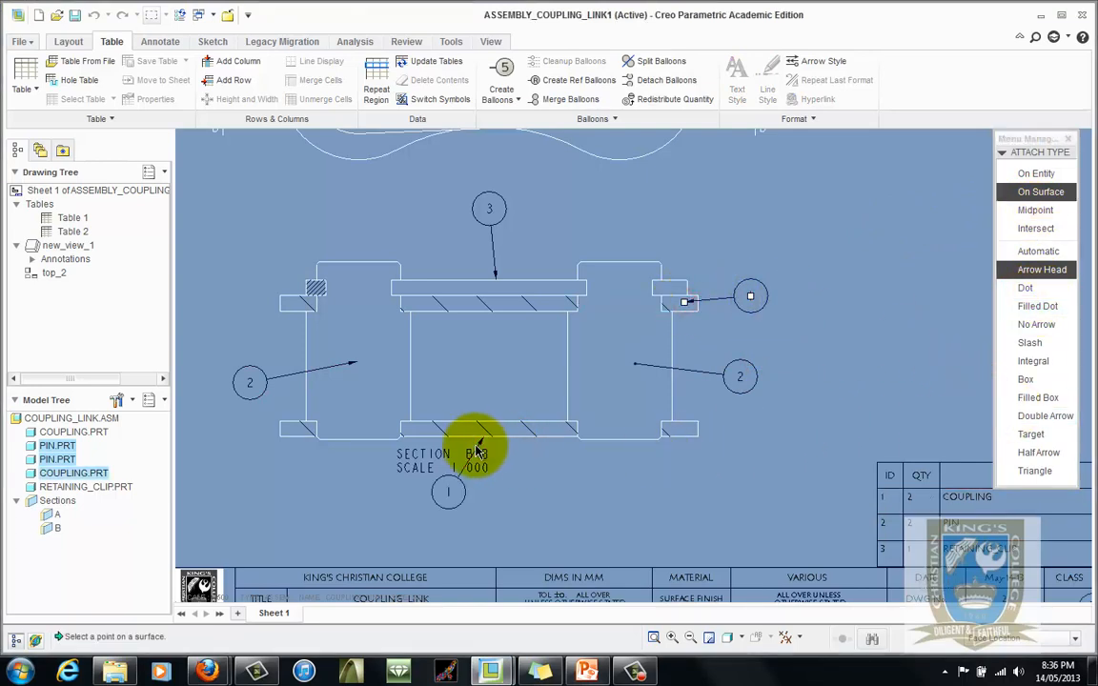
middle_click(855, 356)
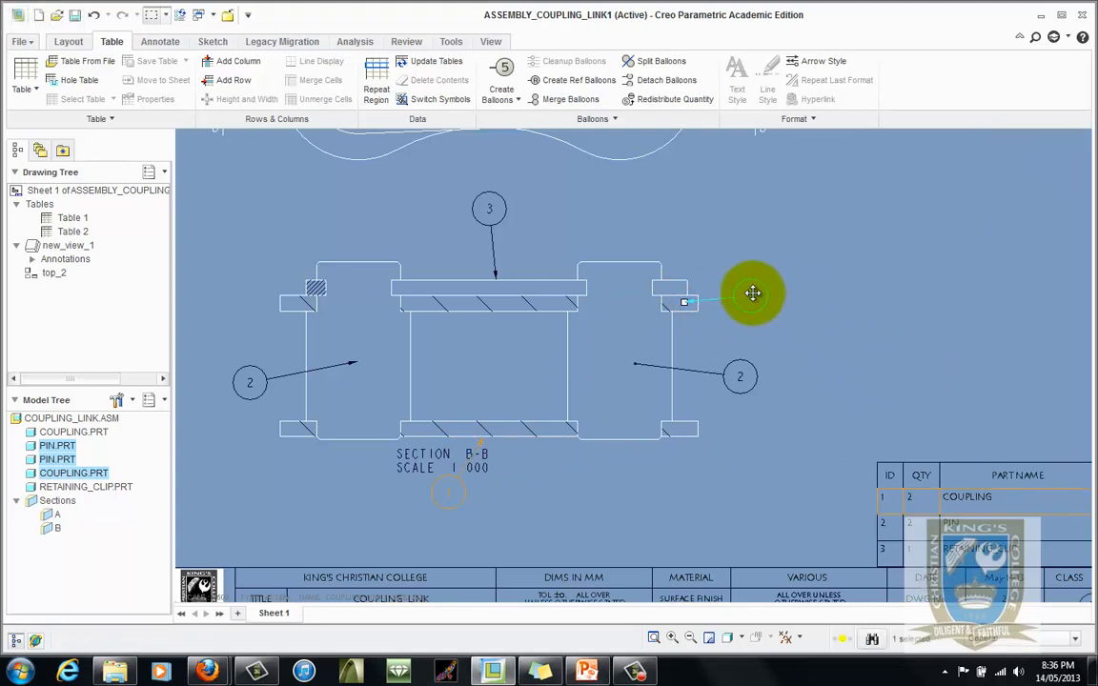
drag(753, 292, 777, 284)
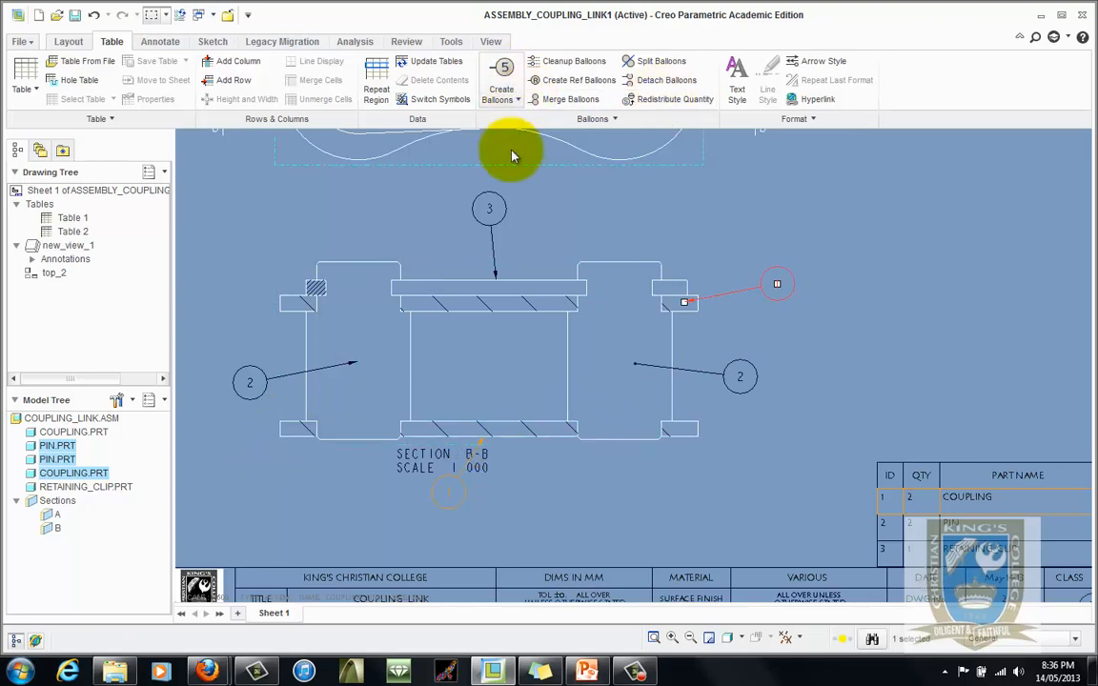
Step: Reattach the lower coupling balloon's leader to the surface at the coupling's left end, and place the balloon below left of the section view
right_click(471, 474)
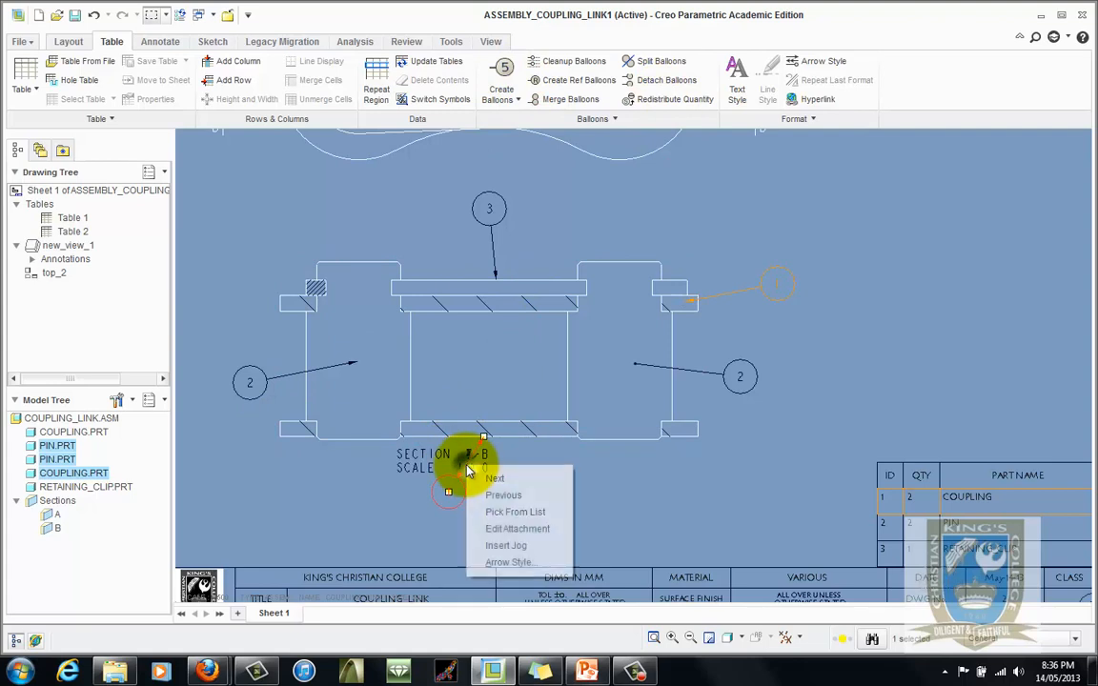
click(514, 523)
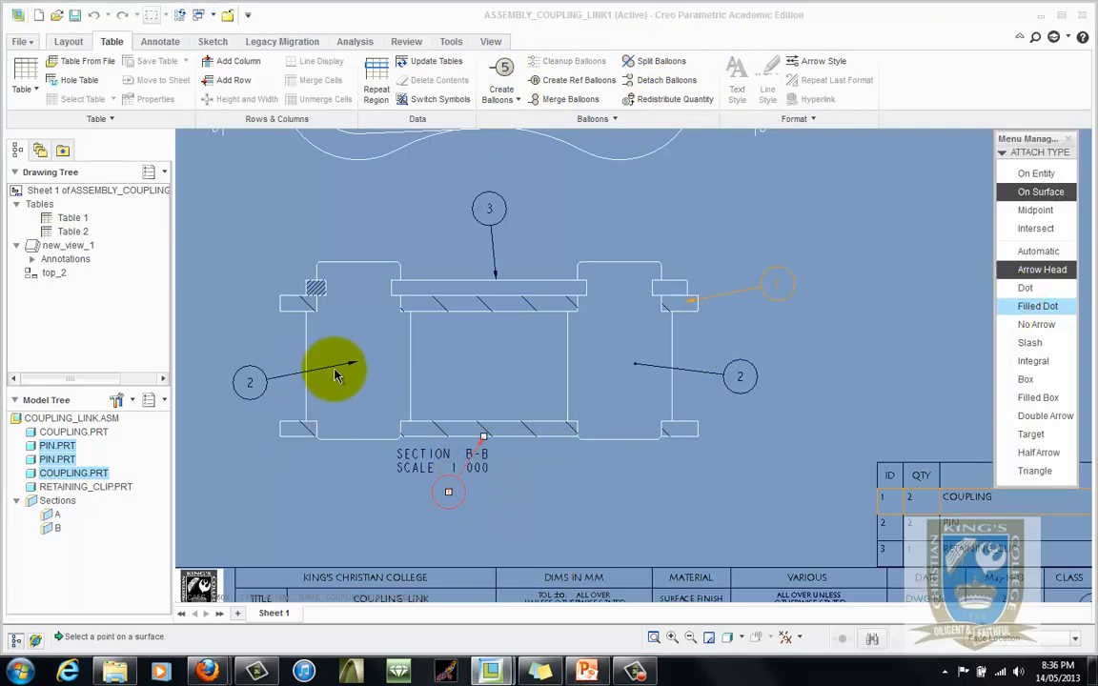
click(293, 433)
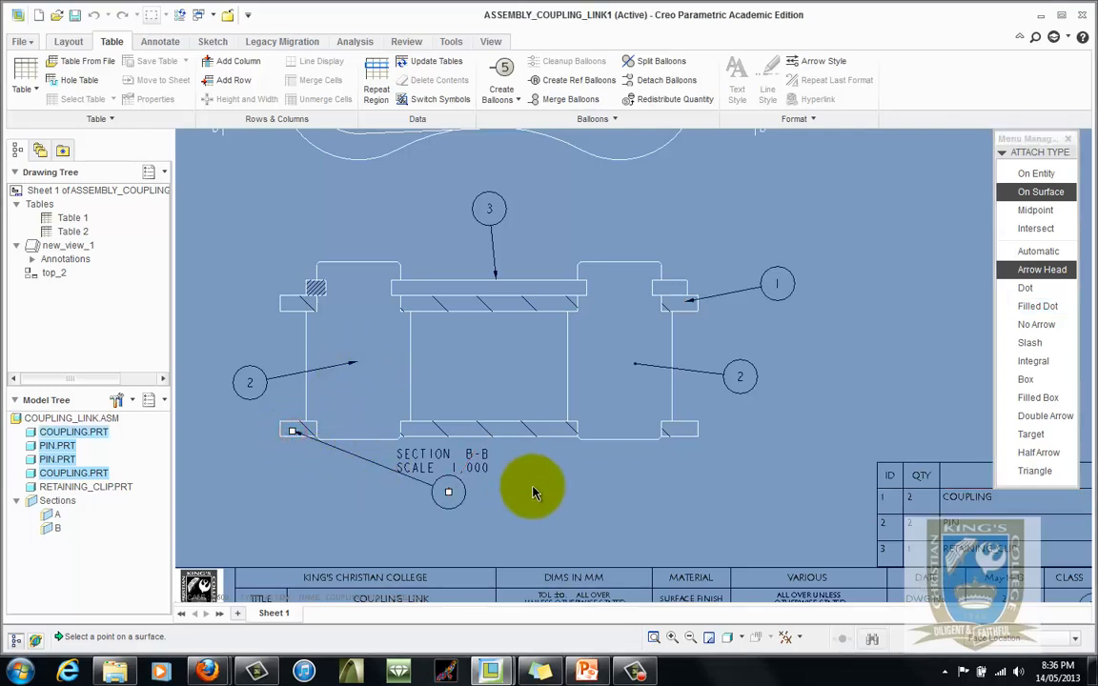
middle_click(748, 430)
drag(456, 494, 228, 477)
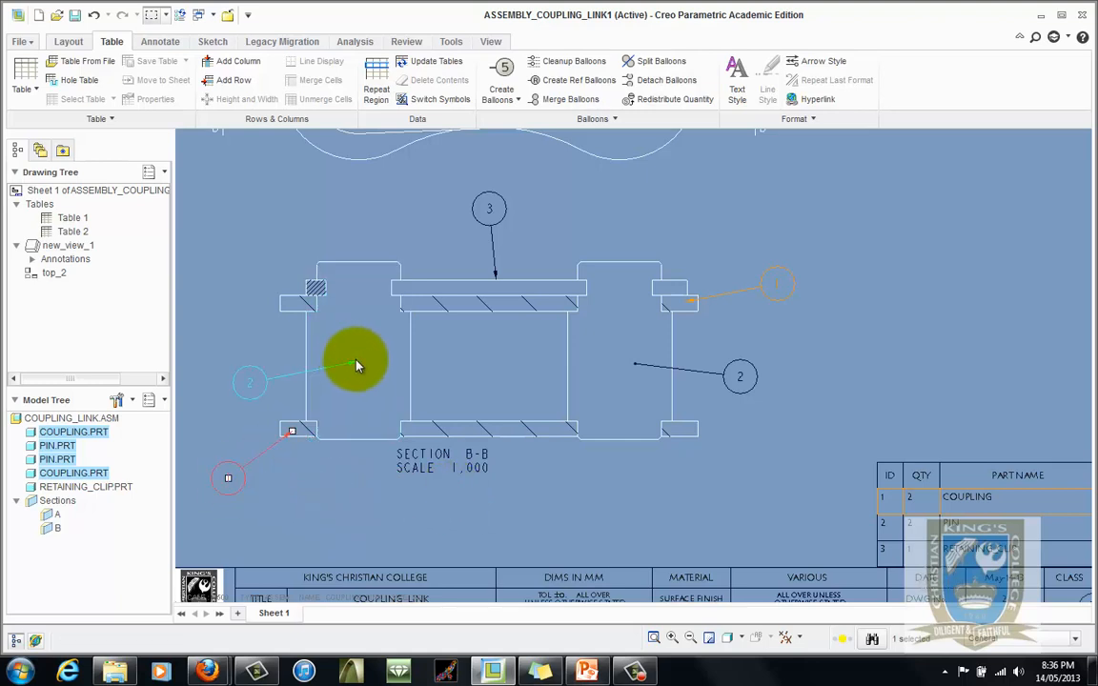
Step: Try to change the left pin balloon's leader end to a filled dot
click(356, 366)
right_click(356, 363)
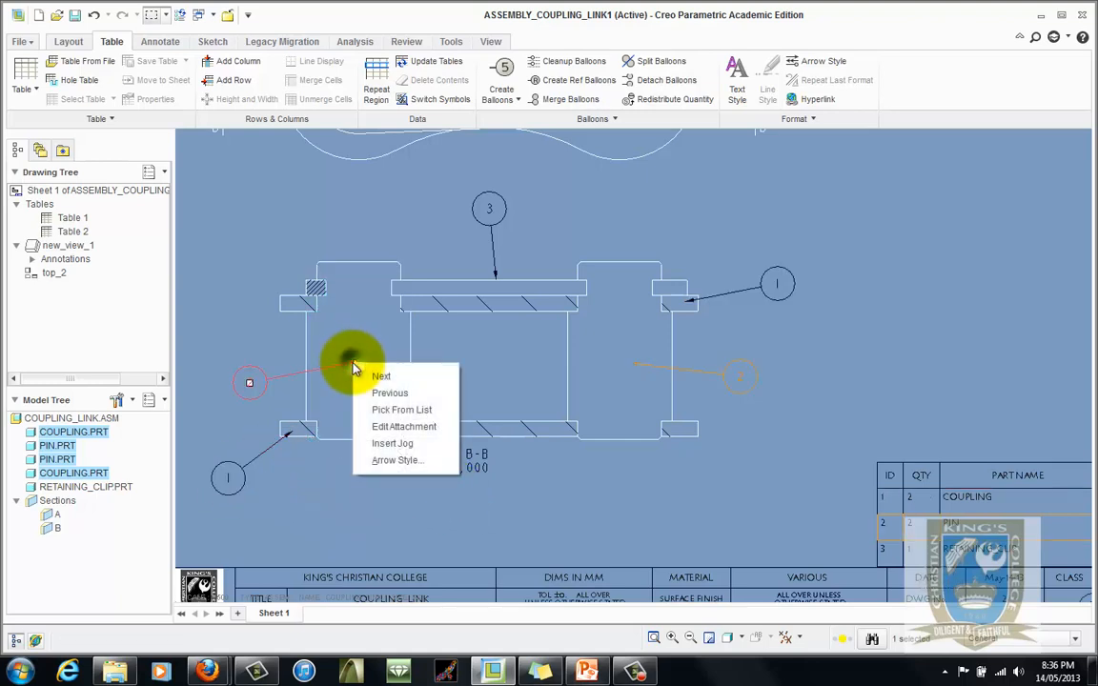
click(403, 427)
click(1037, 306)
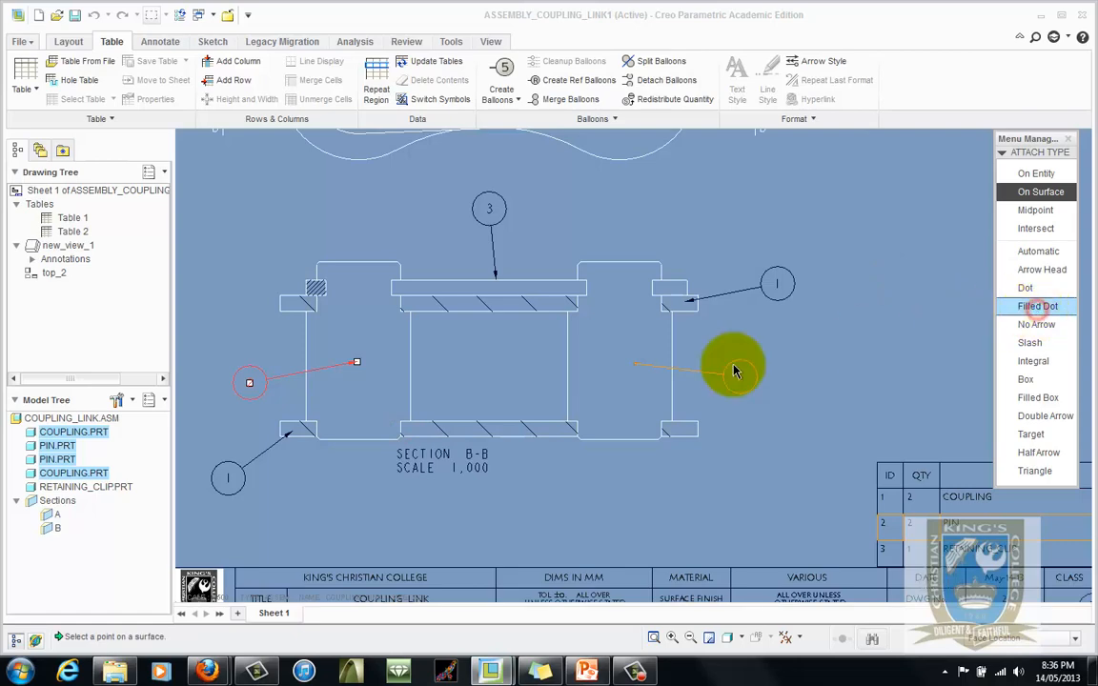
middle_drag(796, 418, 787, 417)
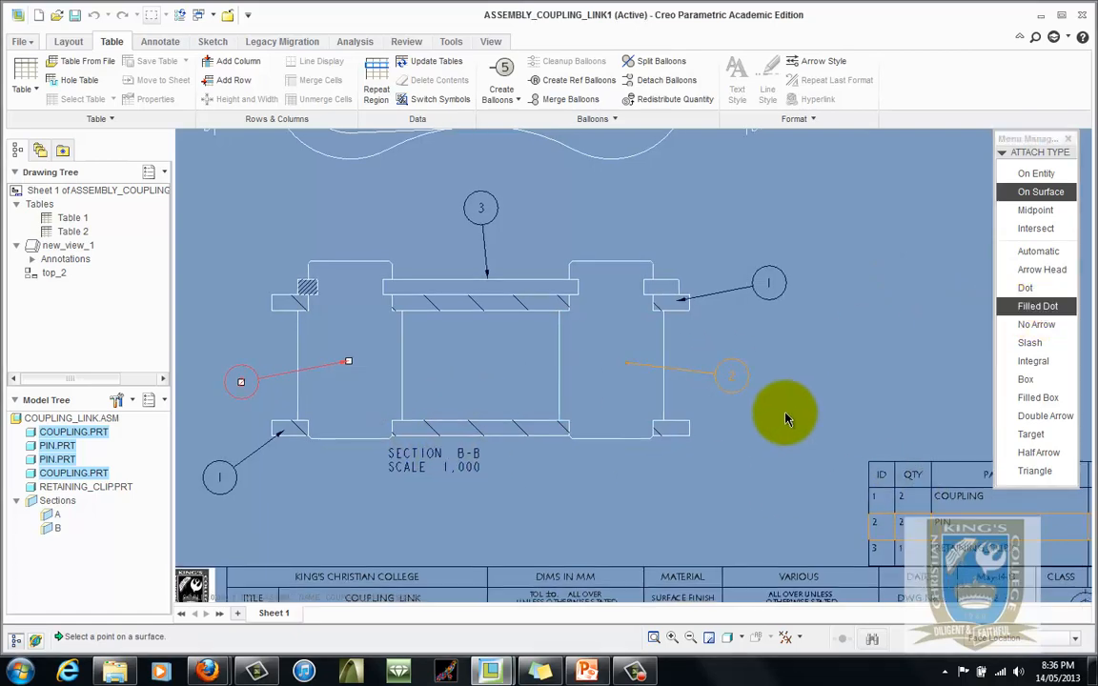
middle_click(824, 334)
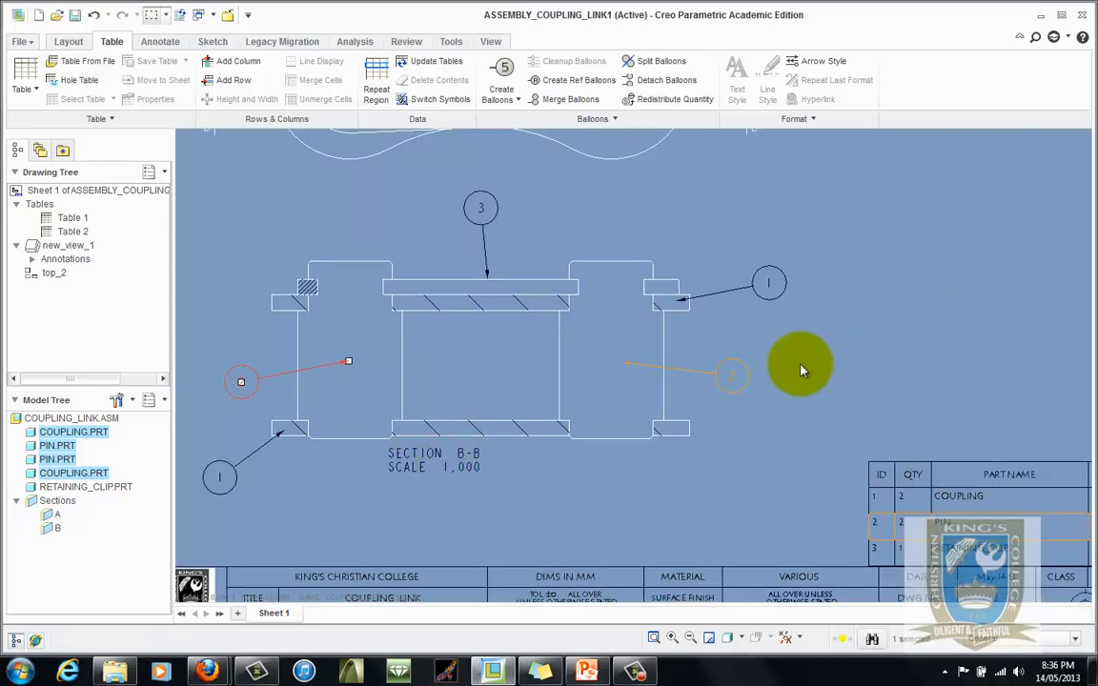
Step: Edit the upper coupling balloon's attachment so its leader ends on the coupling's right-end surface with a filled dot
scroll(760, 366, up, 1)
scroll(645, 392, down, 2)
scroll(507, 358, up, 1)
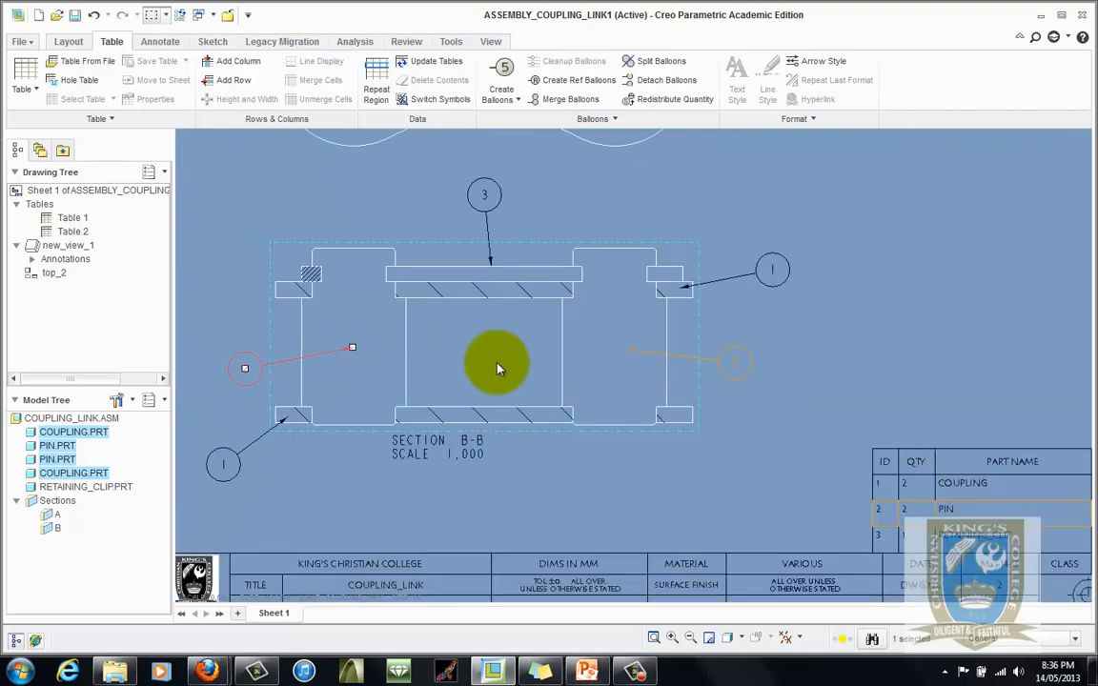
click(689, 291)
right_click(708, 290)
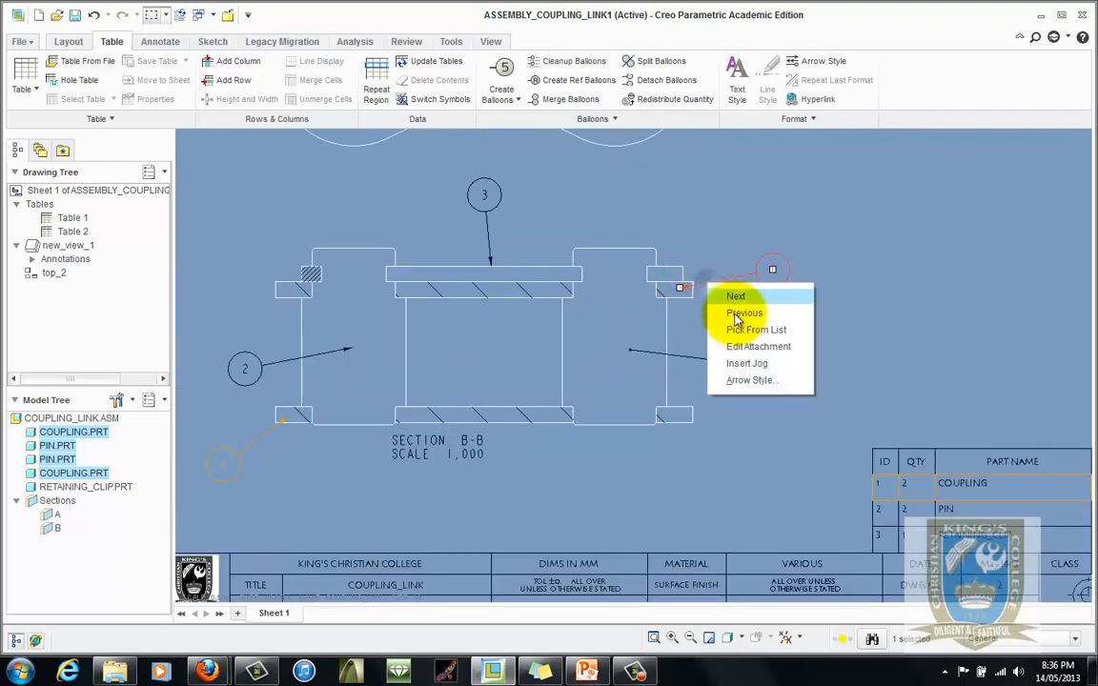
click(749, 346)
click(1045, 193)
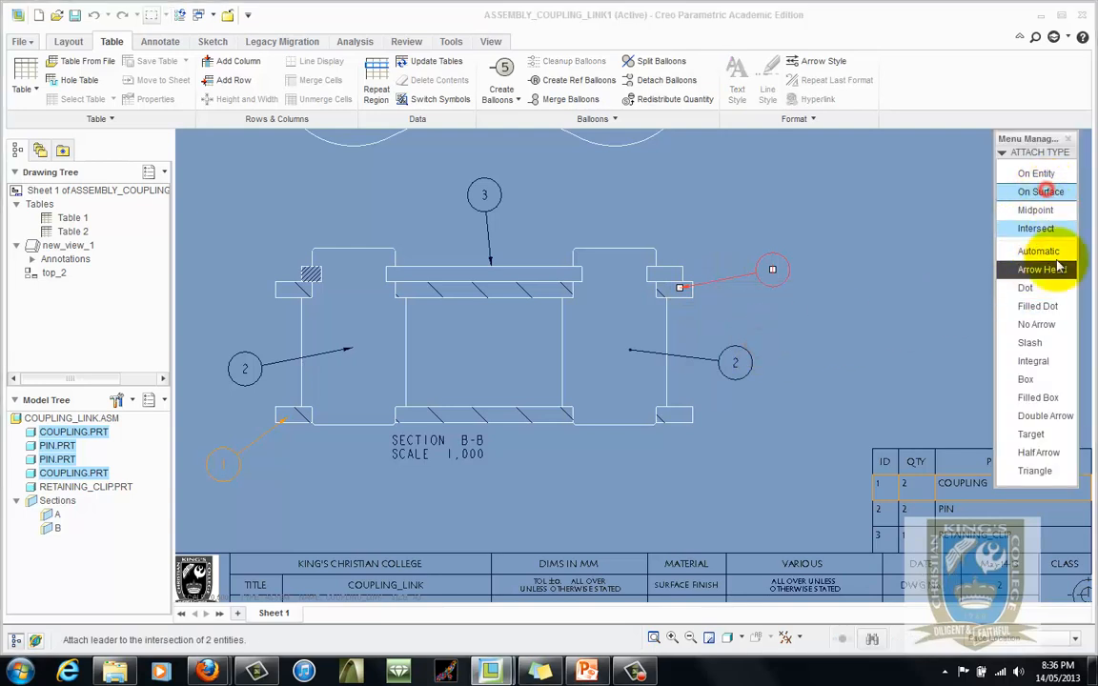
click(1038, 321)
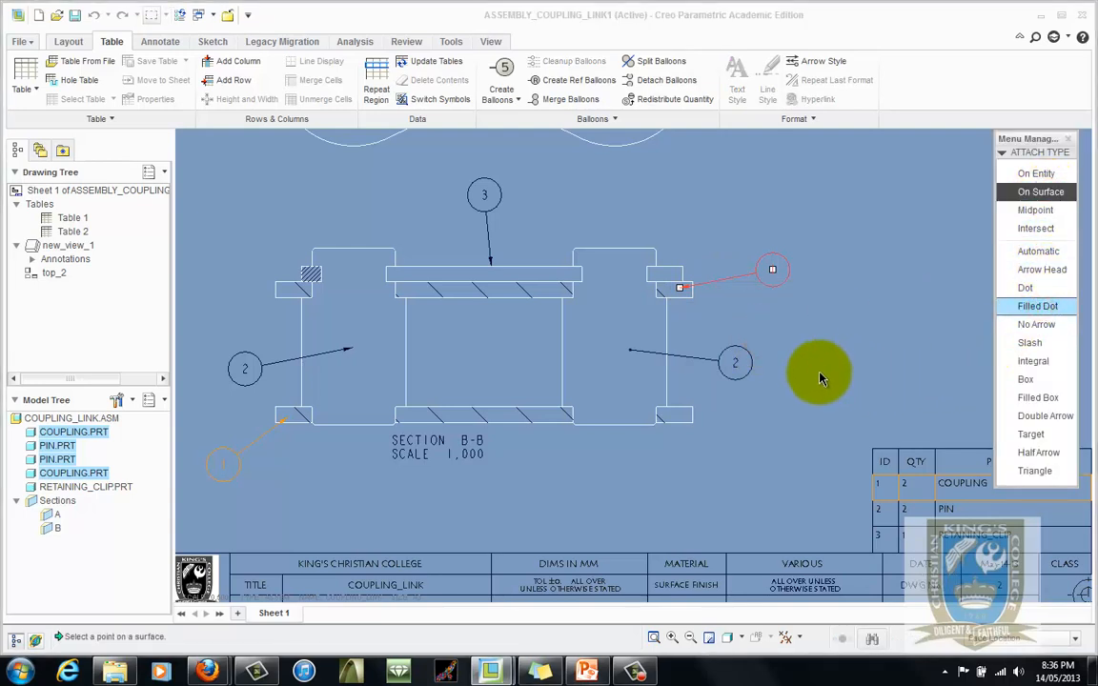
click(676, 290)
middle_click(860, 324)
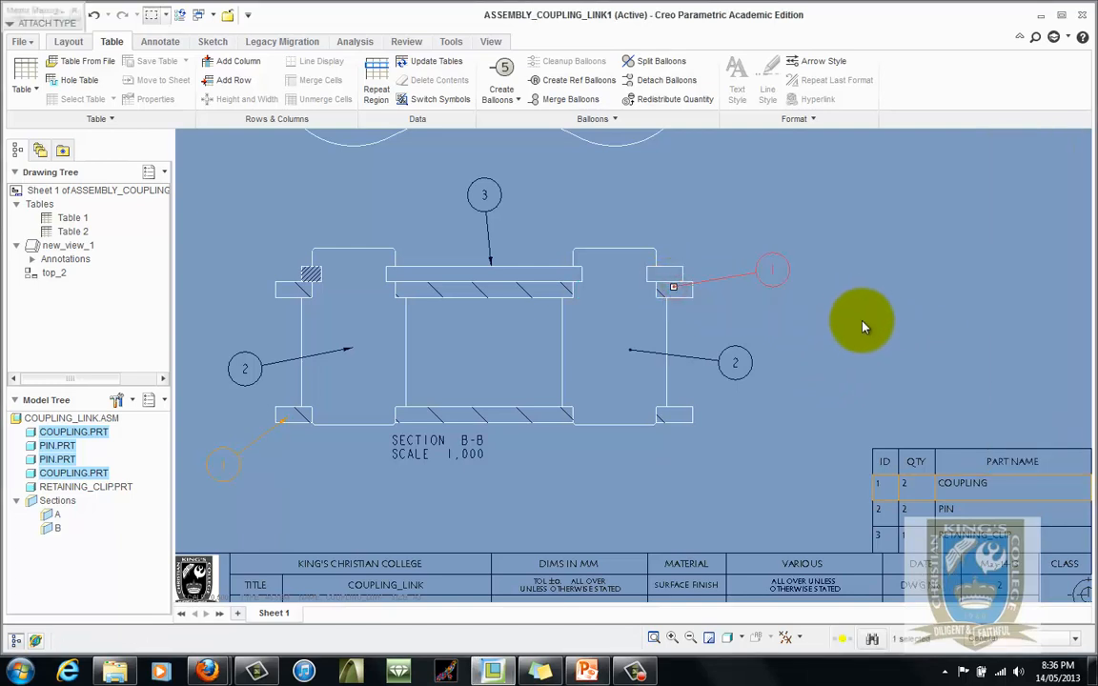
Step: Edit the left pin balloon's attachment so its leader ends on the pin's surface with a filled dot
click(282, 422)
click(346, 354)
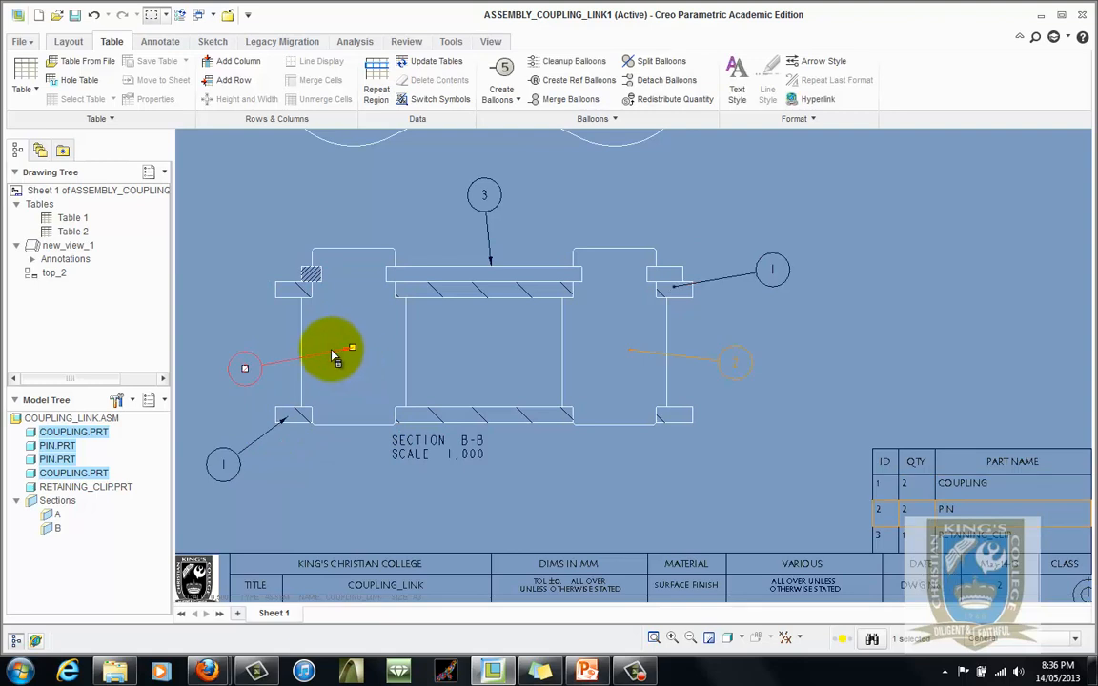
right_click(334, 356)
click(370, 411)
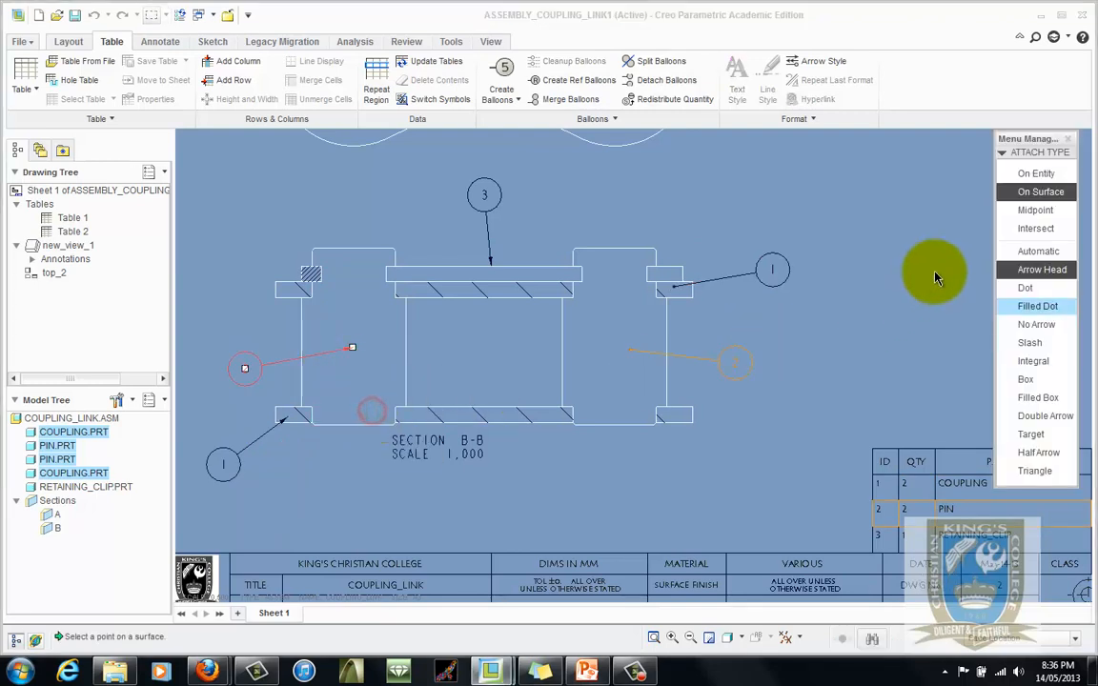
click(1041, 307)
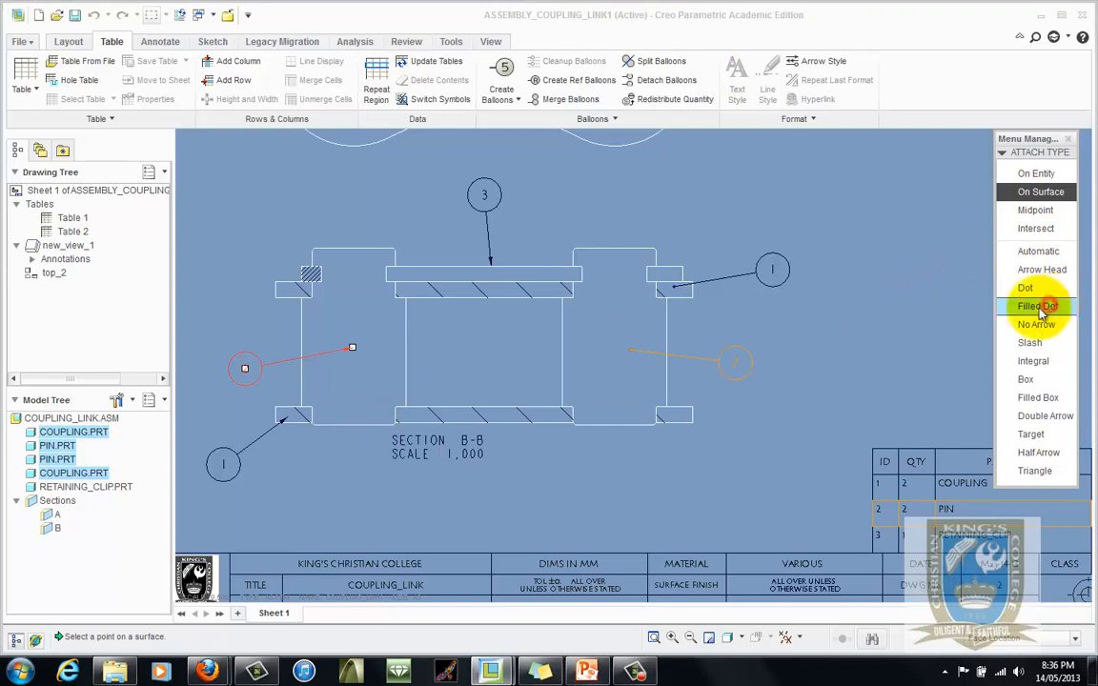
click(340, 358)
middle_click(345, 483)
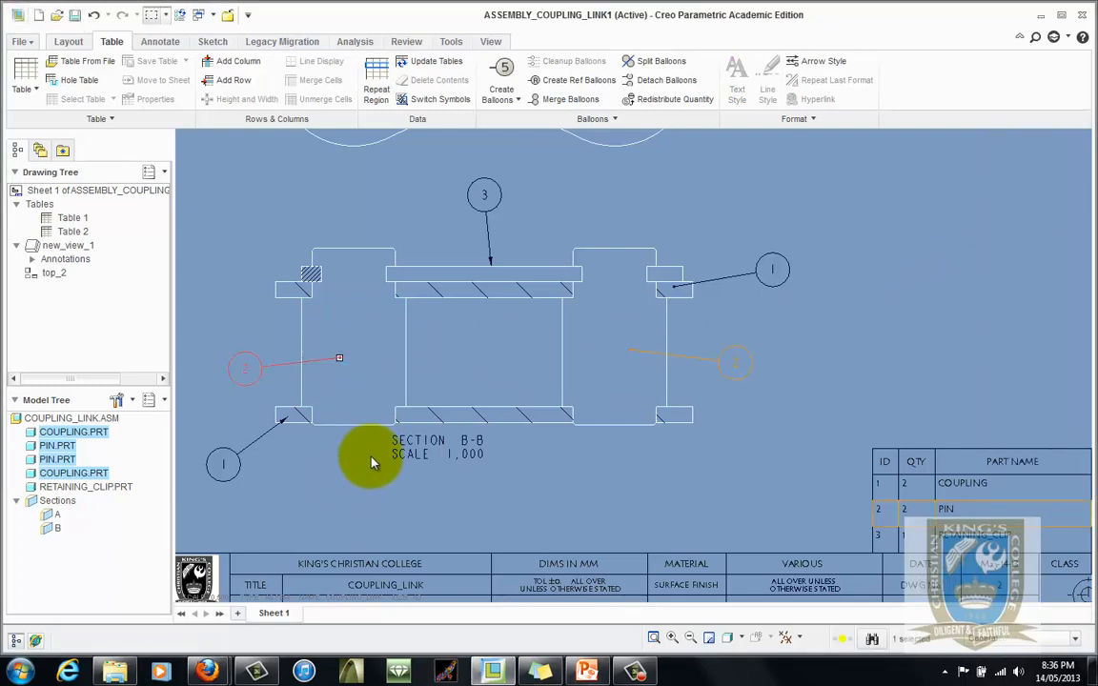
Step: Edit the lower coupling balloon's attachment so its leader ends on the coupling's left-end surface with a filled dot
click(283, 427)
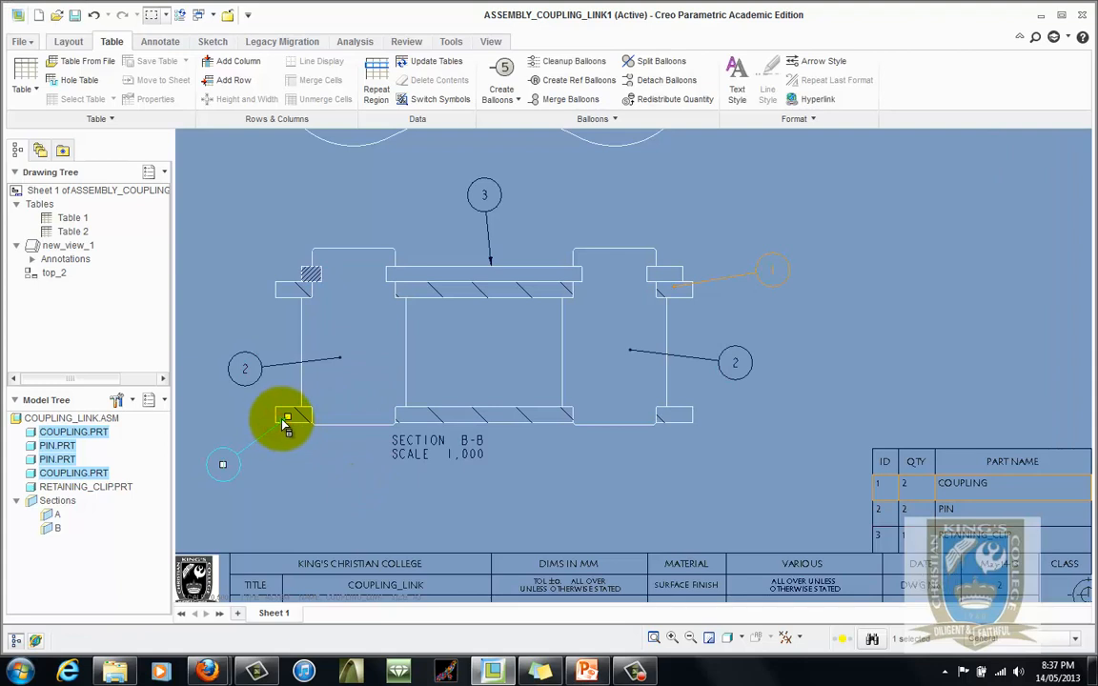
right_click(287, 428)
click(338, 482)
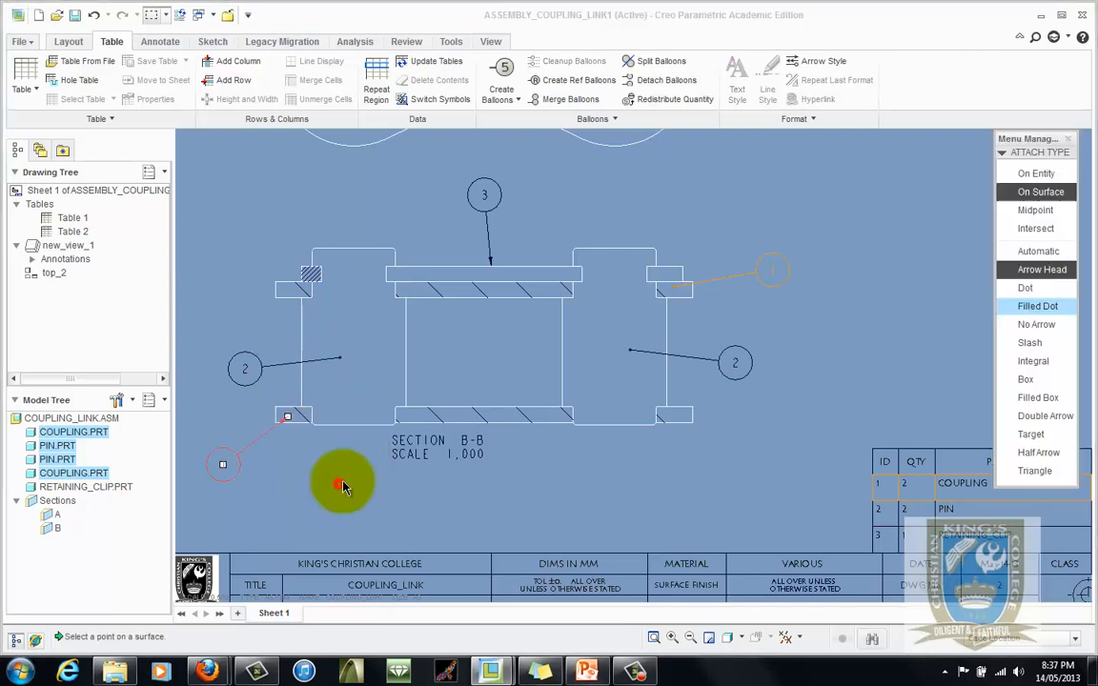
click(1040, 306)
click(289, 416)
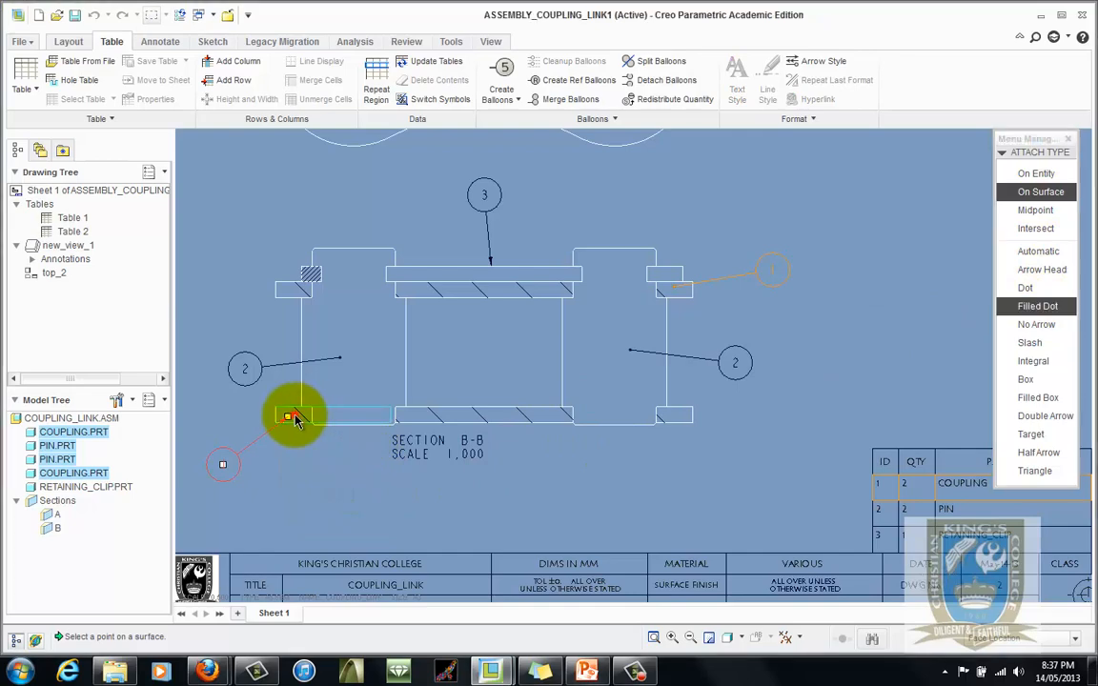
Step: Edit the retaining clip balloon's attachment so its leader ends on the clip's surface in the upper view with a filled dot
scroll(445, 477, down, 2)
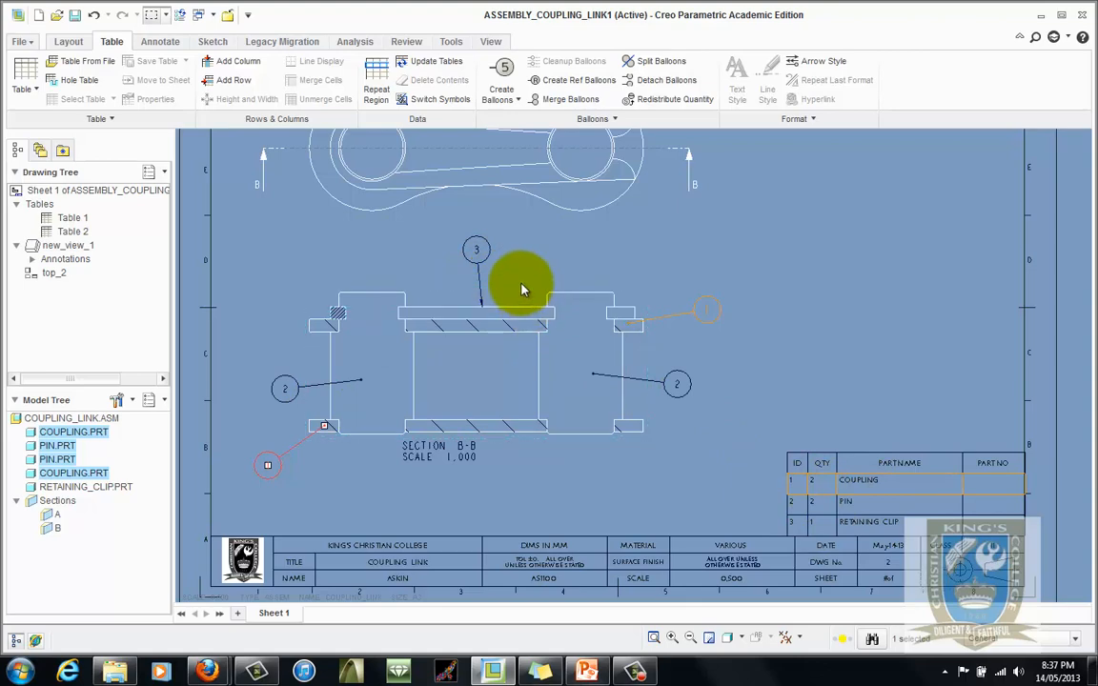
scroll(464, 396, down, 4)
scroll(477, 303, up, 3)
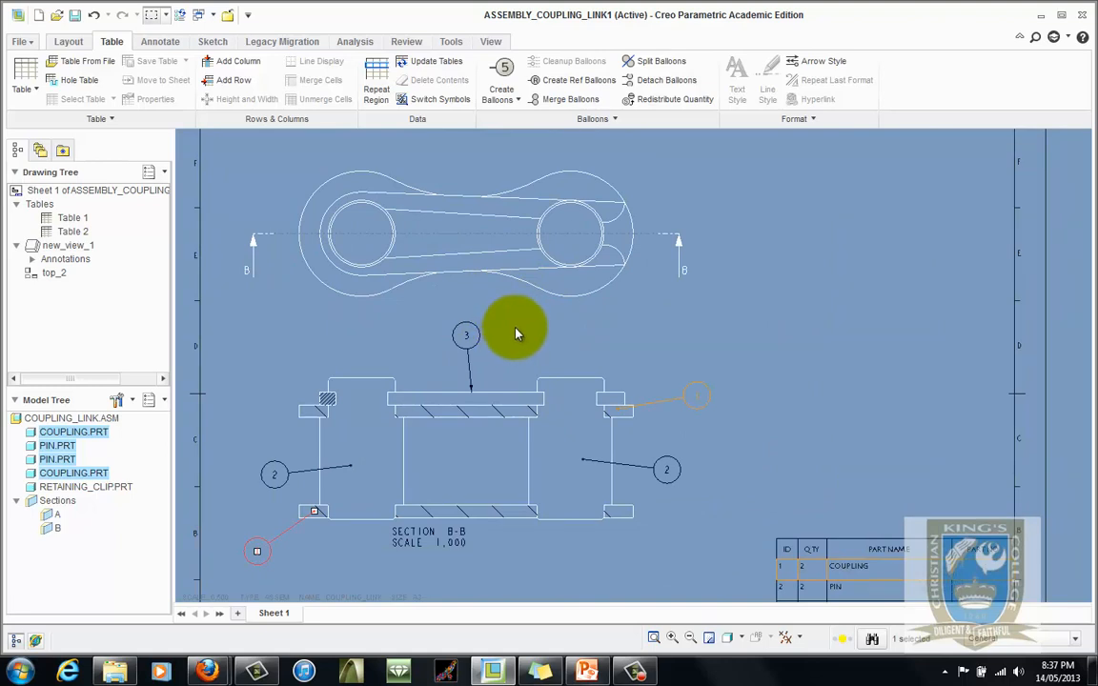
right_click(471, 370)
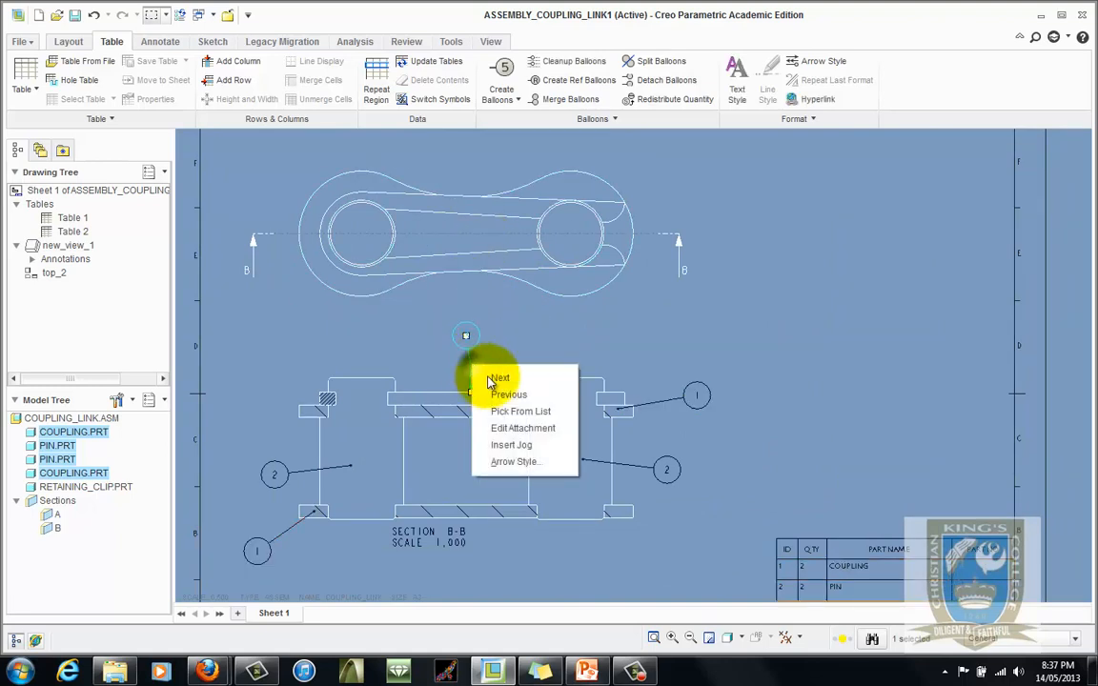
click(522, 429)
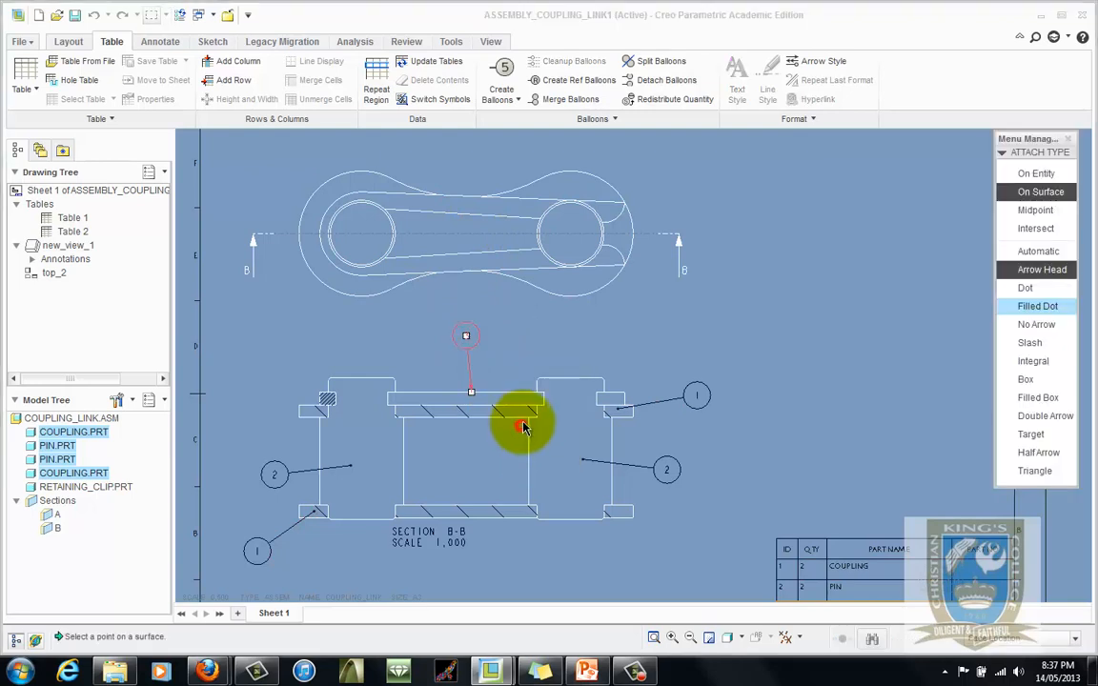
click(469, 260)
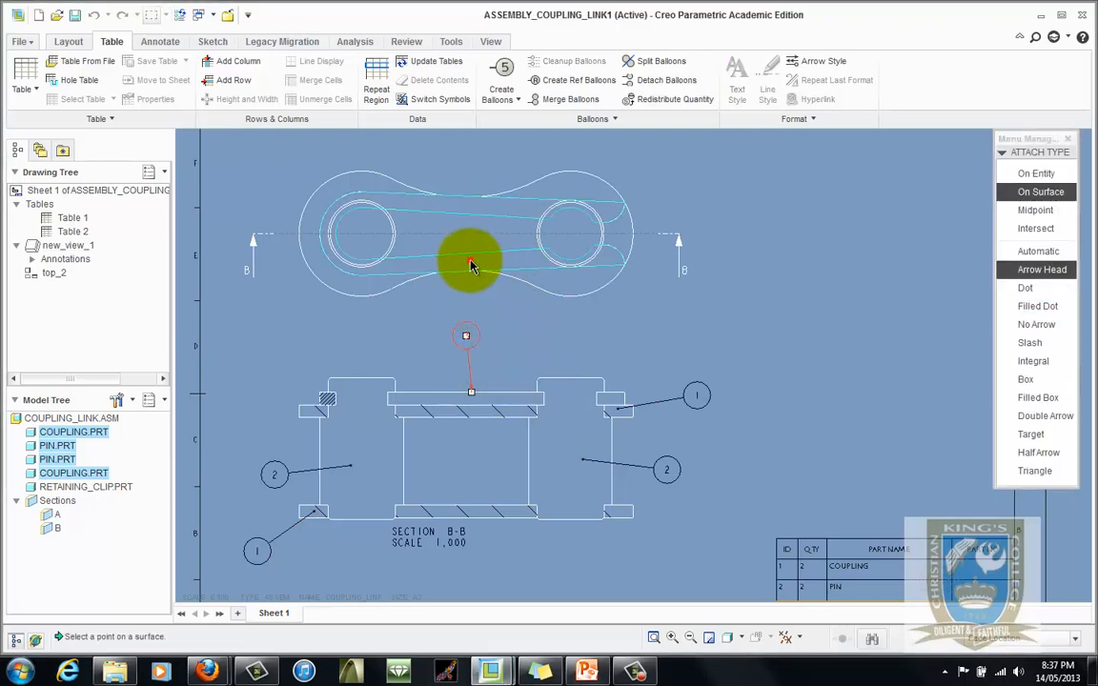
click(1037, 306)
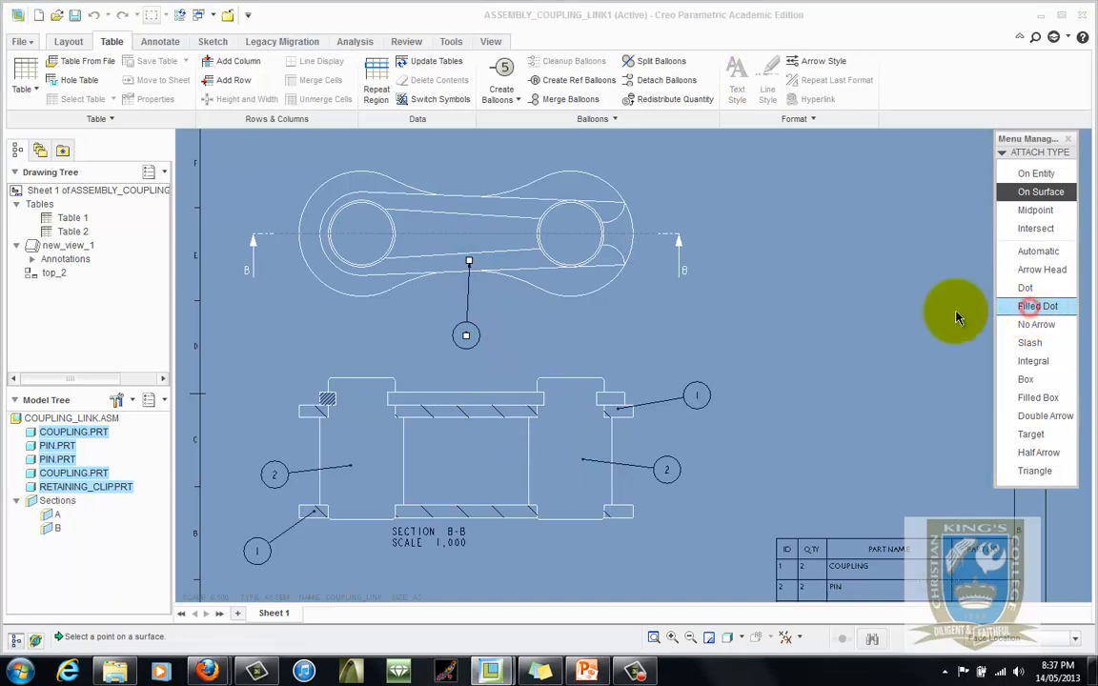
click(478, 258)
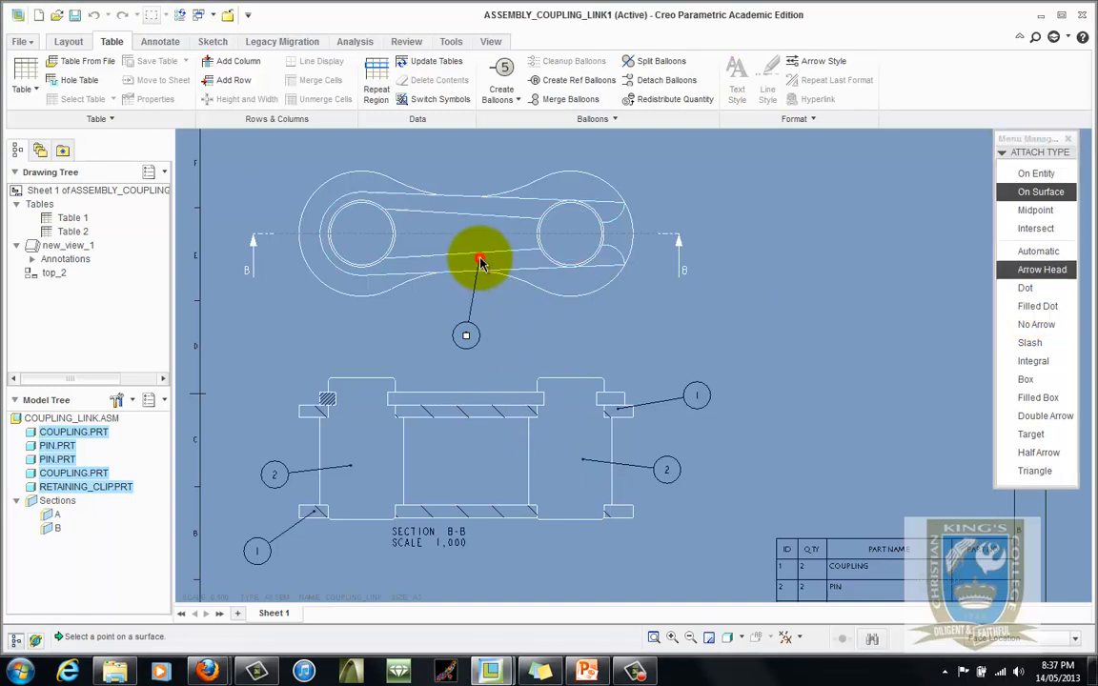
middle_click(515, 337)
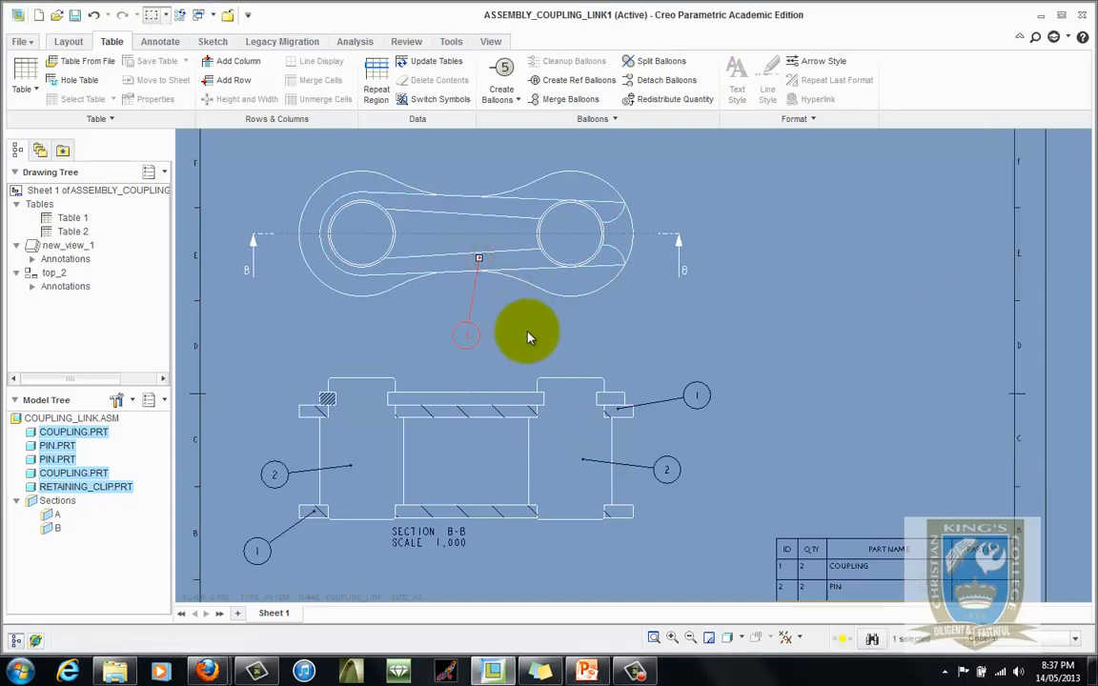
click(726, 327)
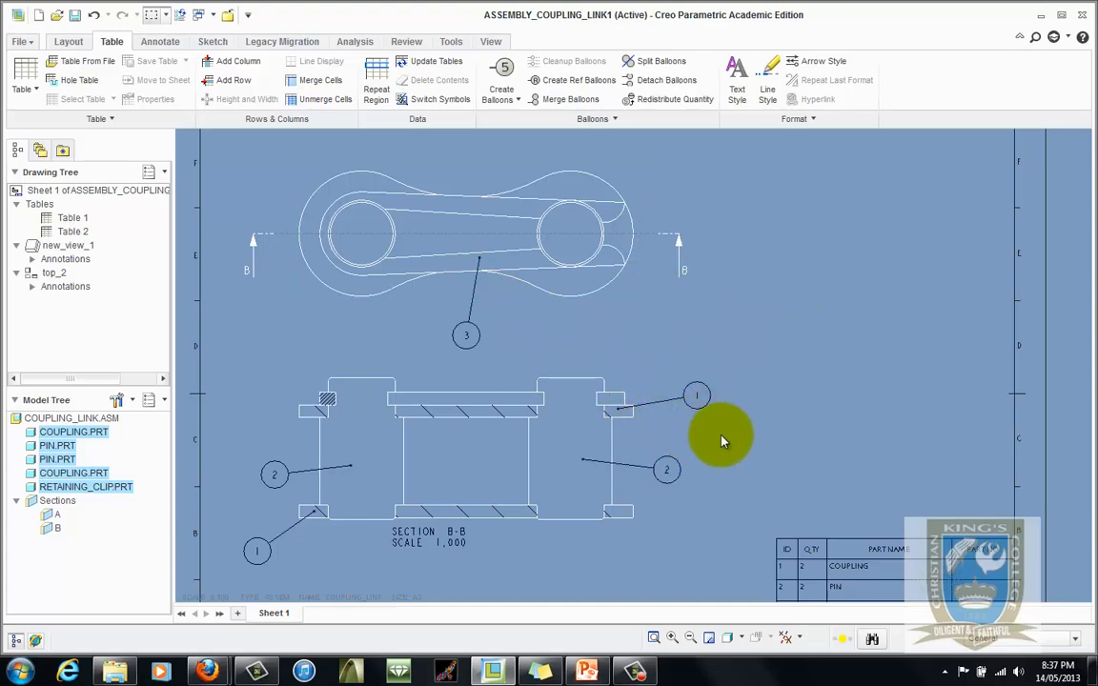
Step: Compare the whole sheet with the reference coupling link assembly drawing in PowerPoint and return to the Creo drawing
key(ctrl+d)
scroll(673, 384, up, 2)
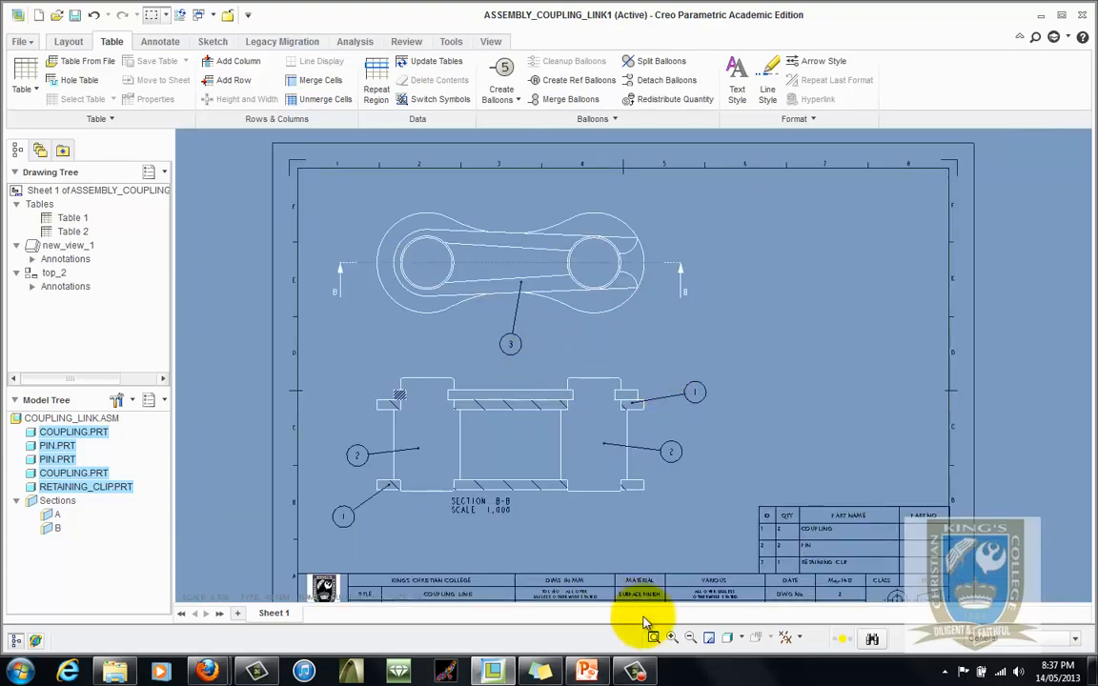
click(589, 672)
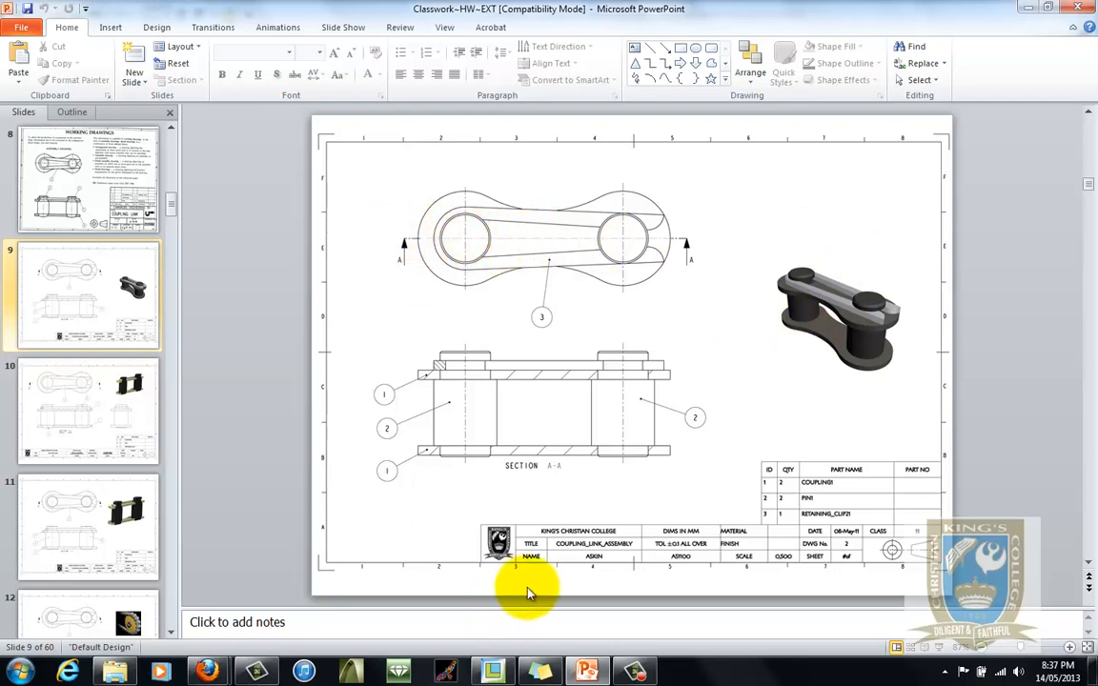
click(491, 669)
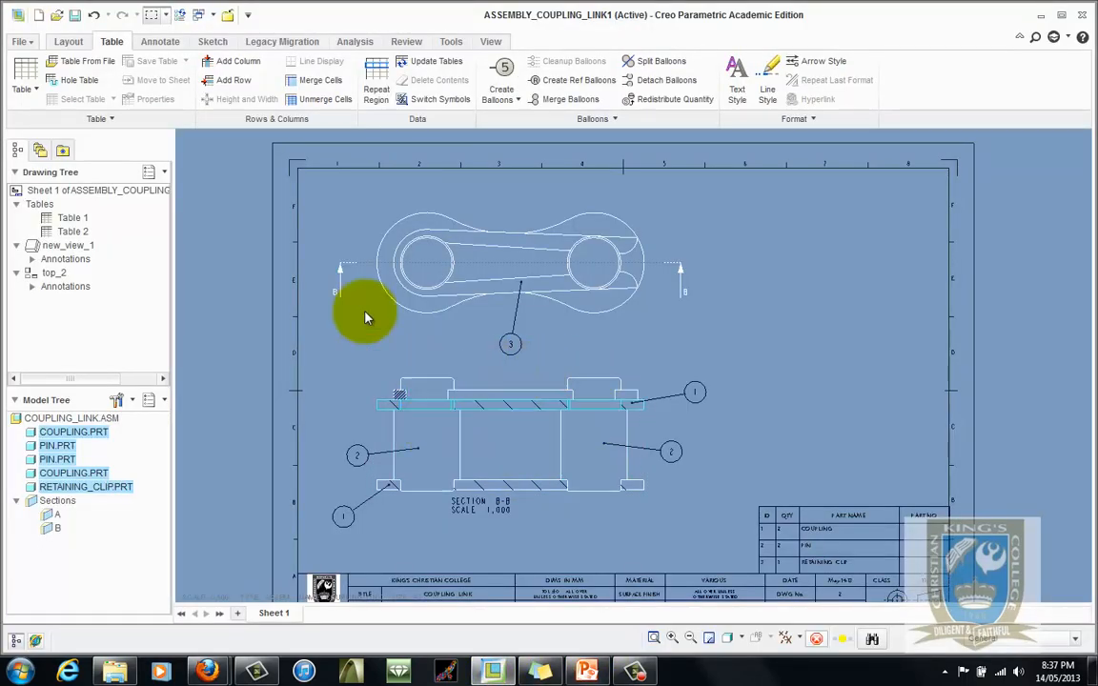
Step: Show the datum axes of both pins as vertical centre lines in the section B-B view using Show Model Annotations
click(162, 43)
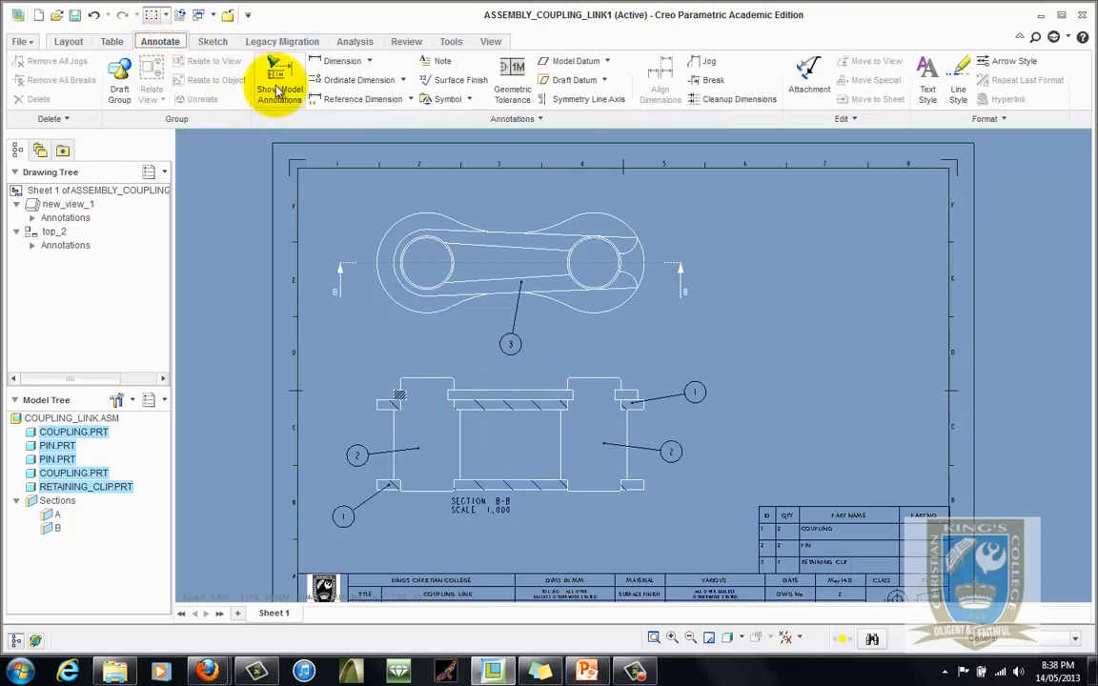
click(425, 417)
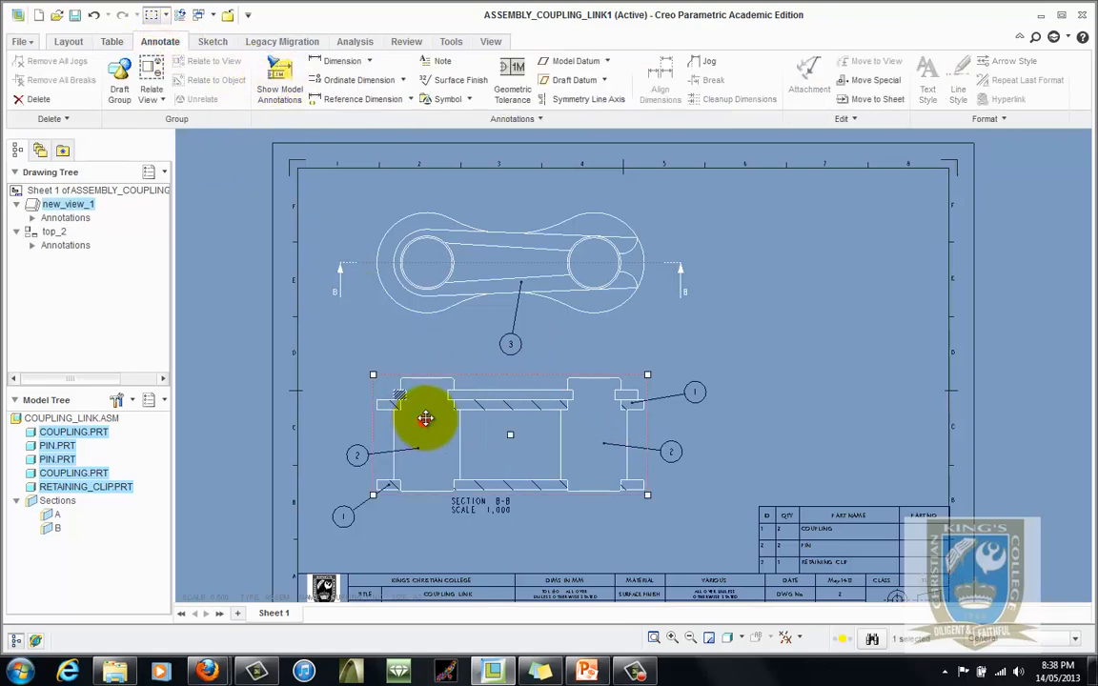
click(278, 81)
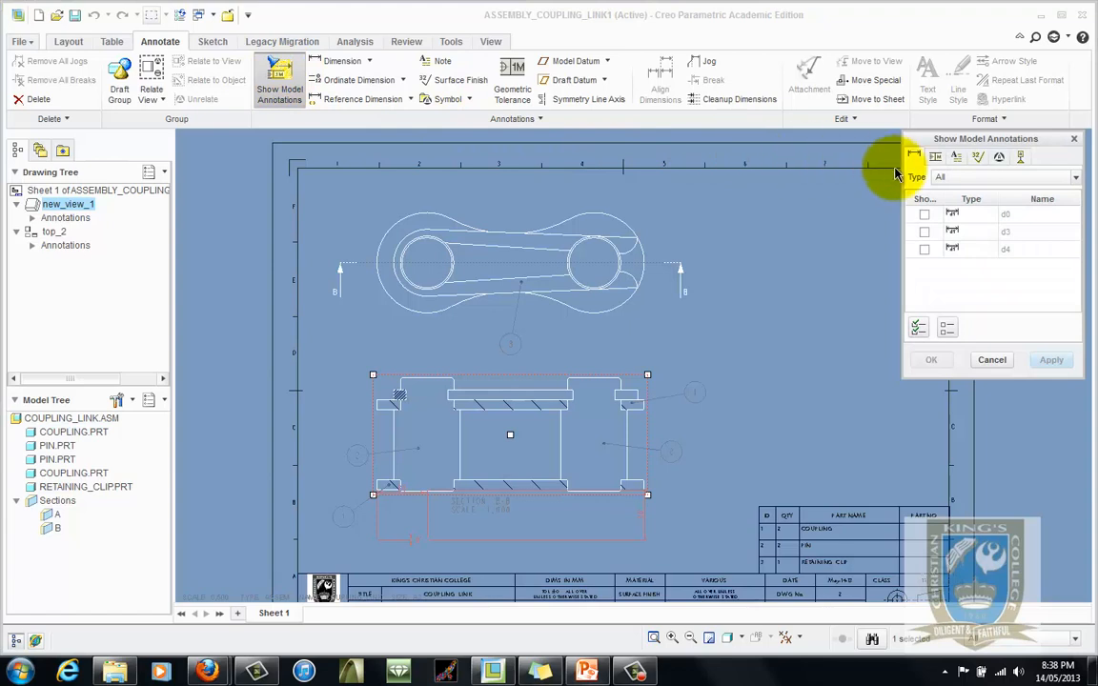
click(1021, 158)
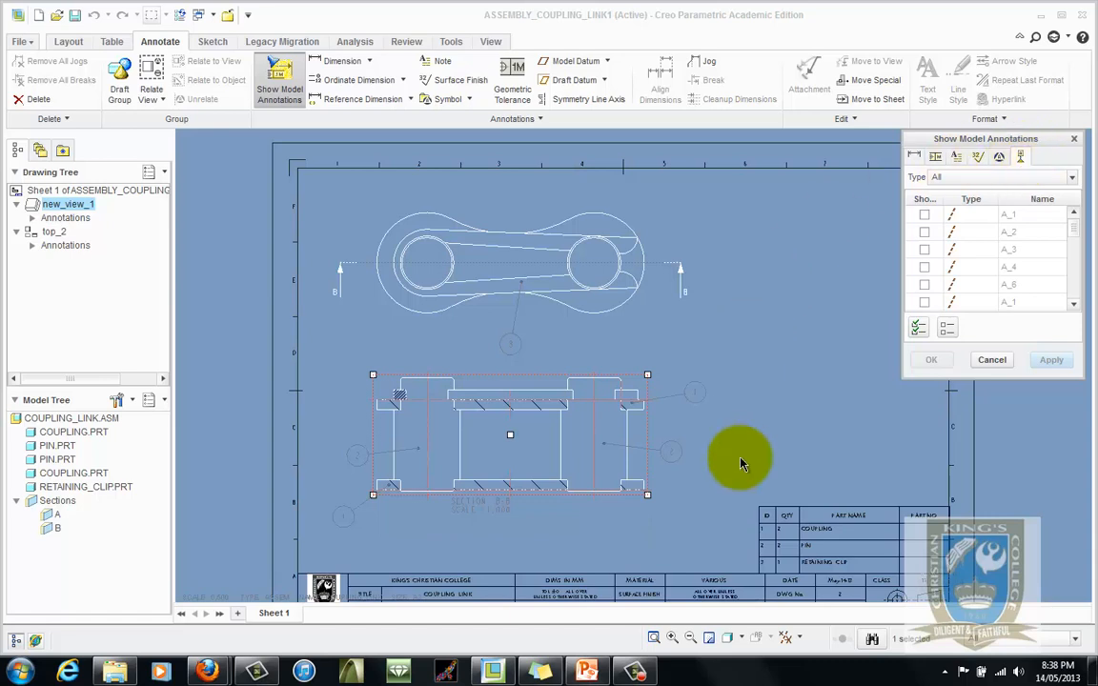
click(597, 416)
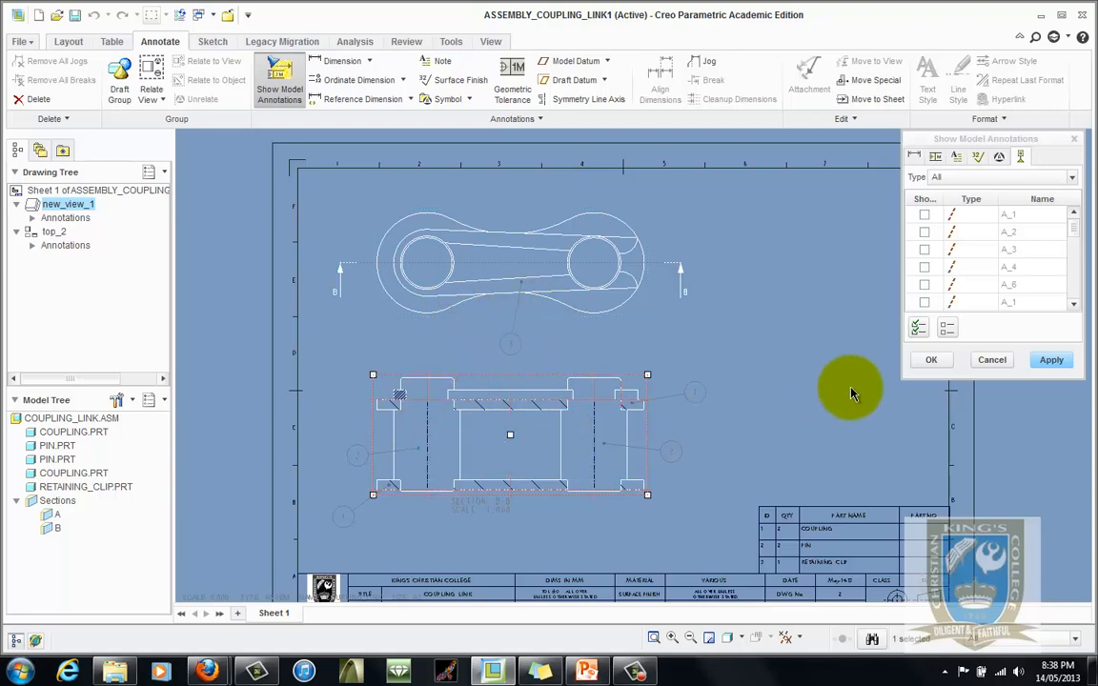
click(1049, 360)
click(992, 359)
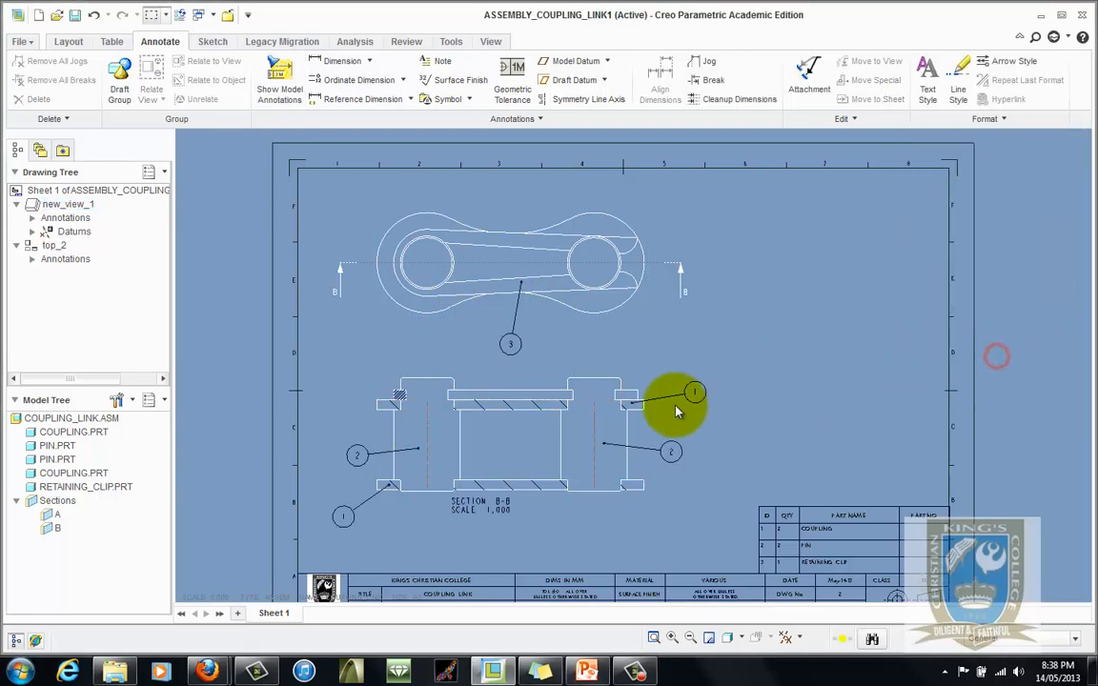
Step: Lengthen both pin centre lines in section B-B so they extend slightly beyond the upper and lower ends of the pins
click(591, 415)
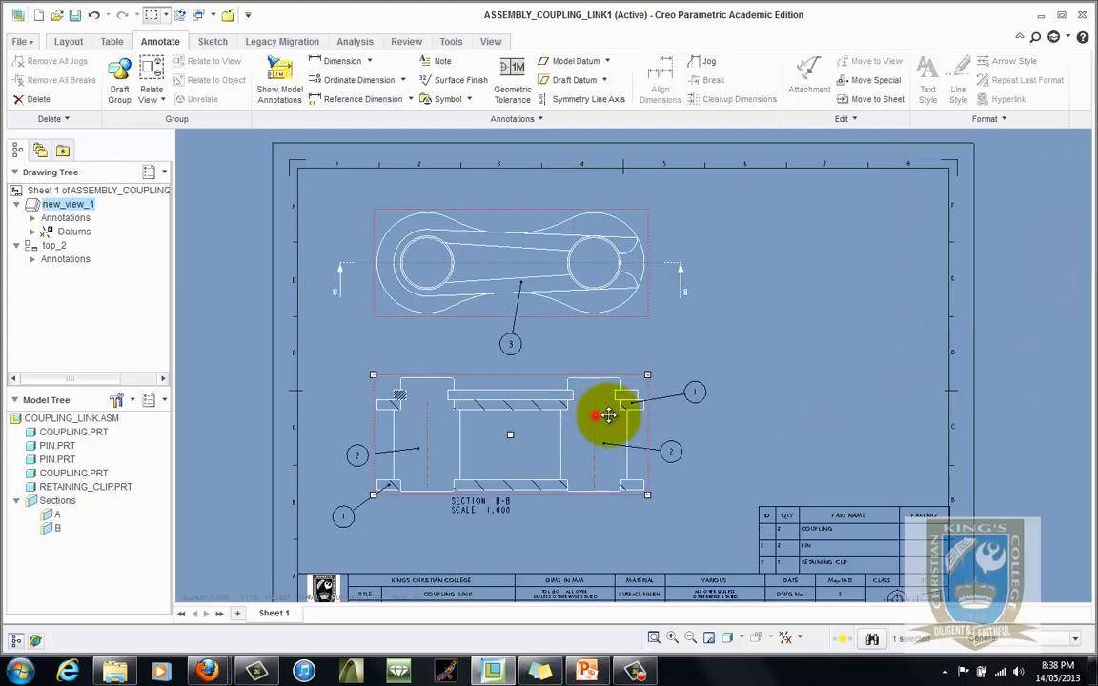
click(789, 432)
click(599, 411)
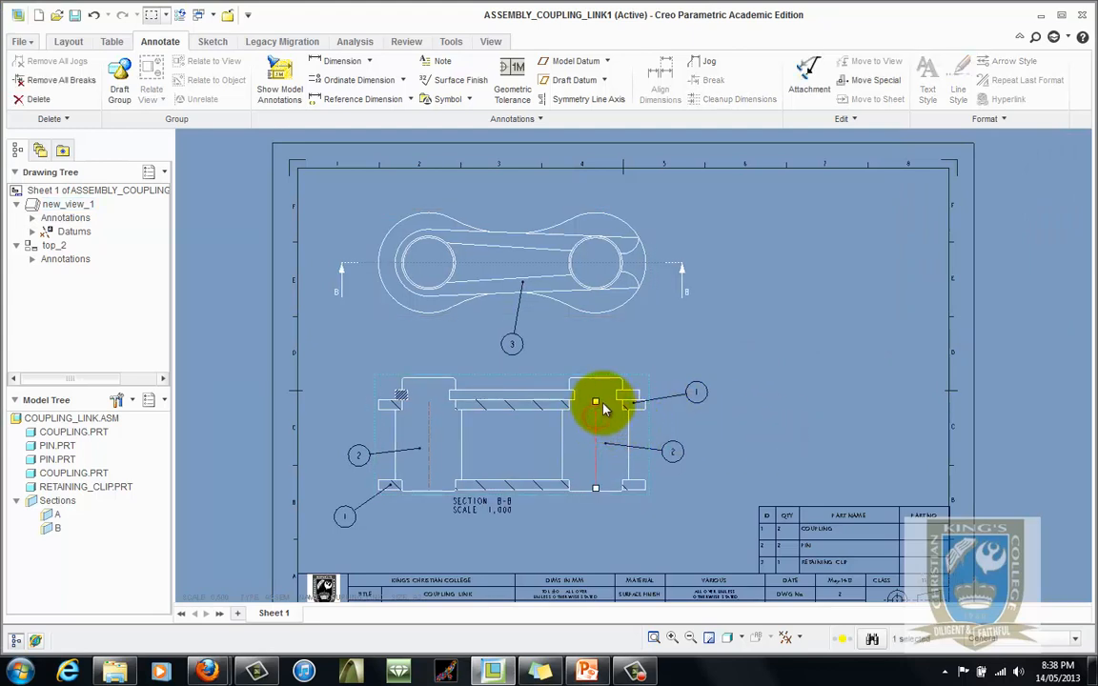
click(596, 401)
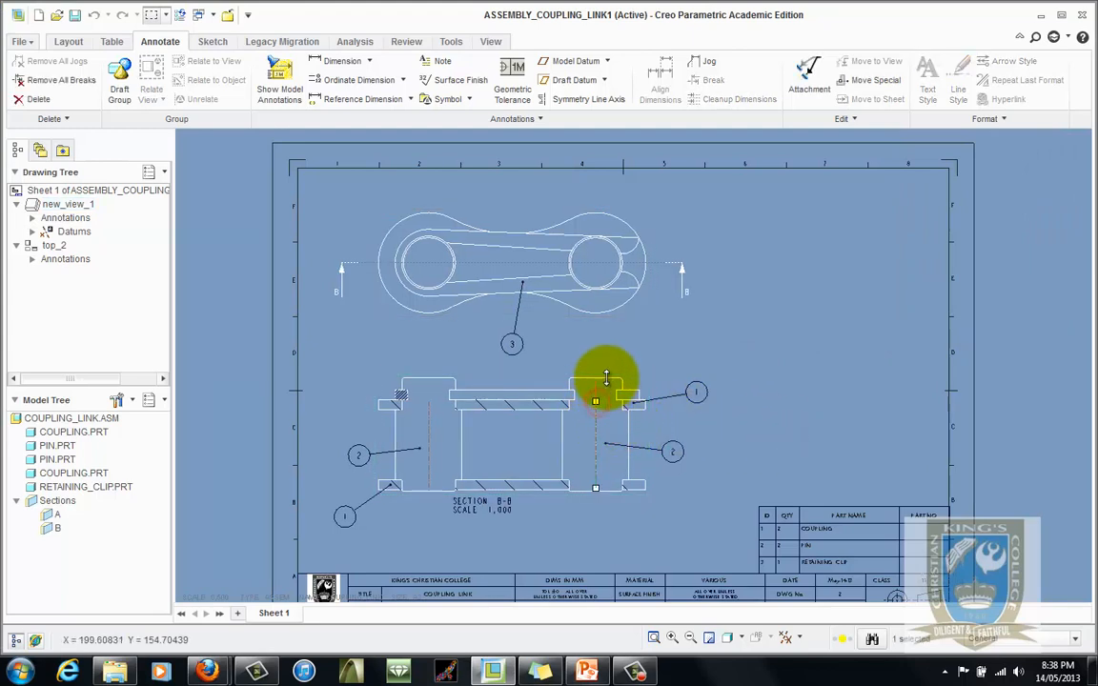
drag(610, 370, 609, 370)
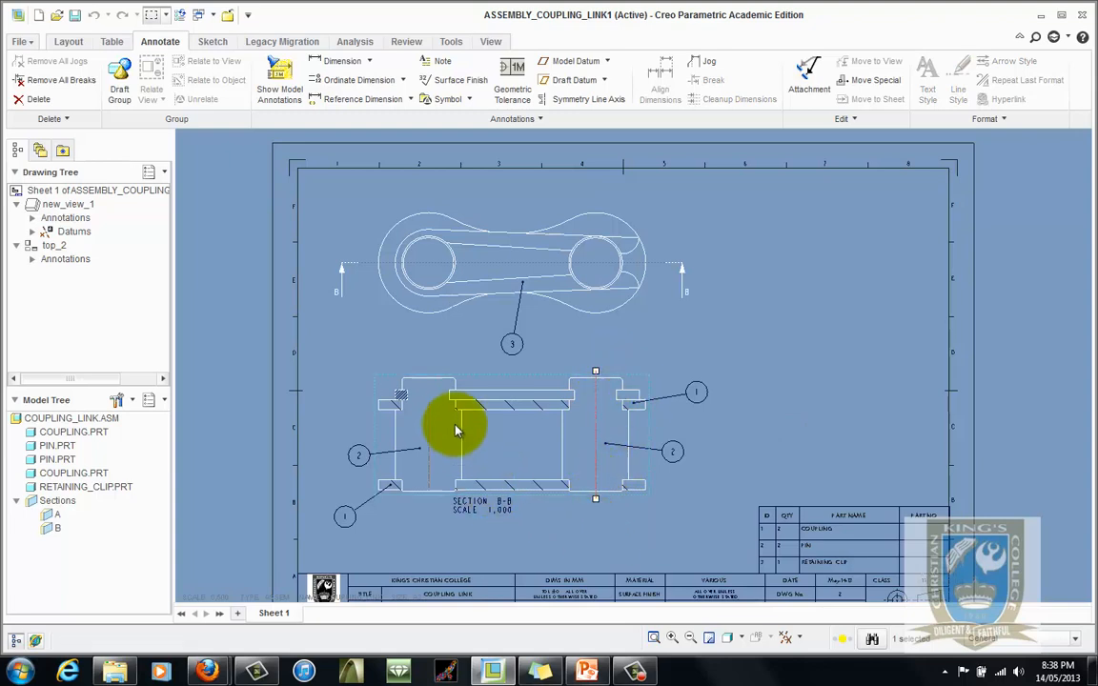
click(431, 408)
drag(429, 401, 430, 371)
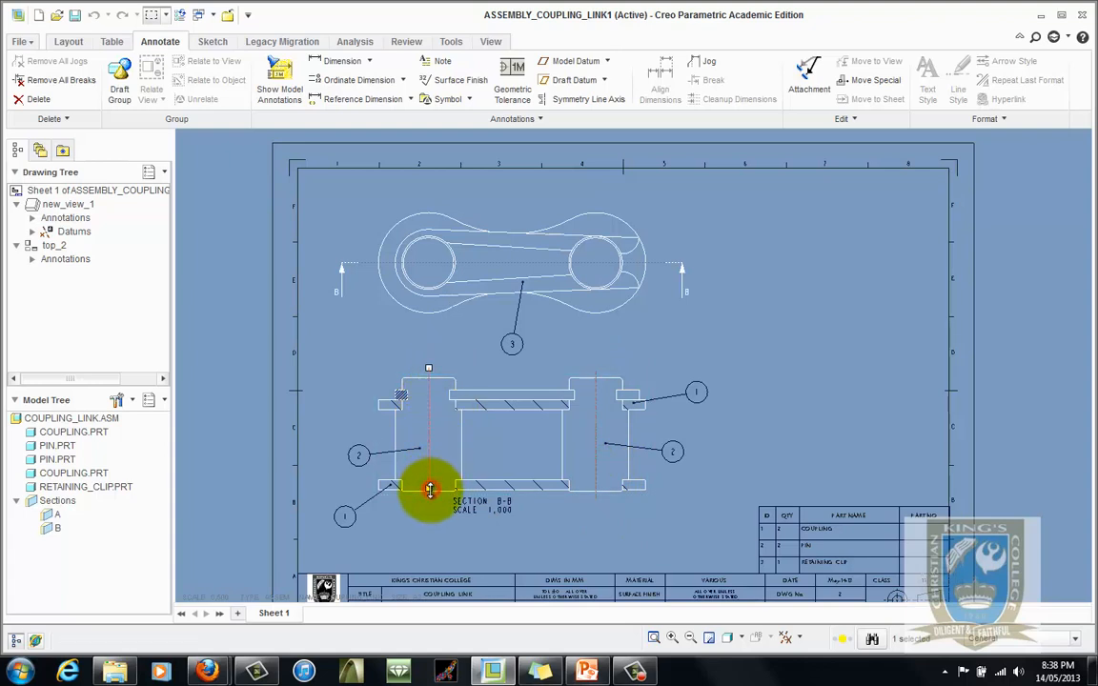
drag(430, 489, 430, 498)
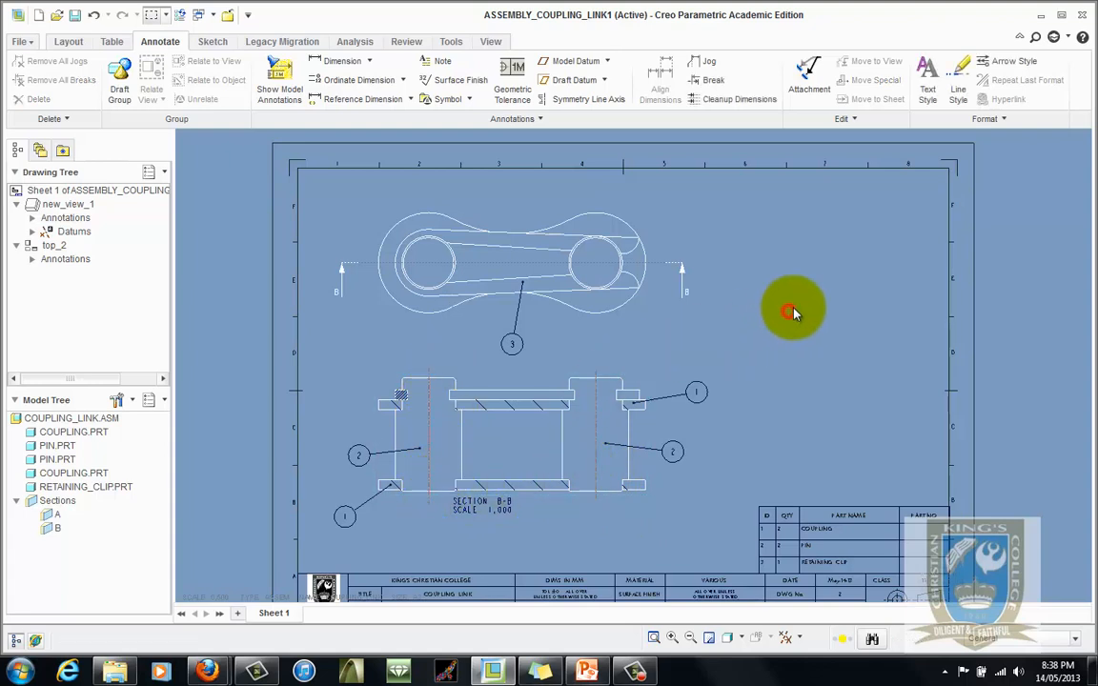
Step: Show the datum axes of both pins as crossed centre lines in the upper view using Show Model Annotations
click(610, 256)
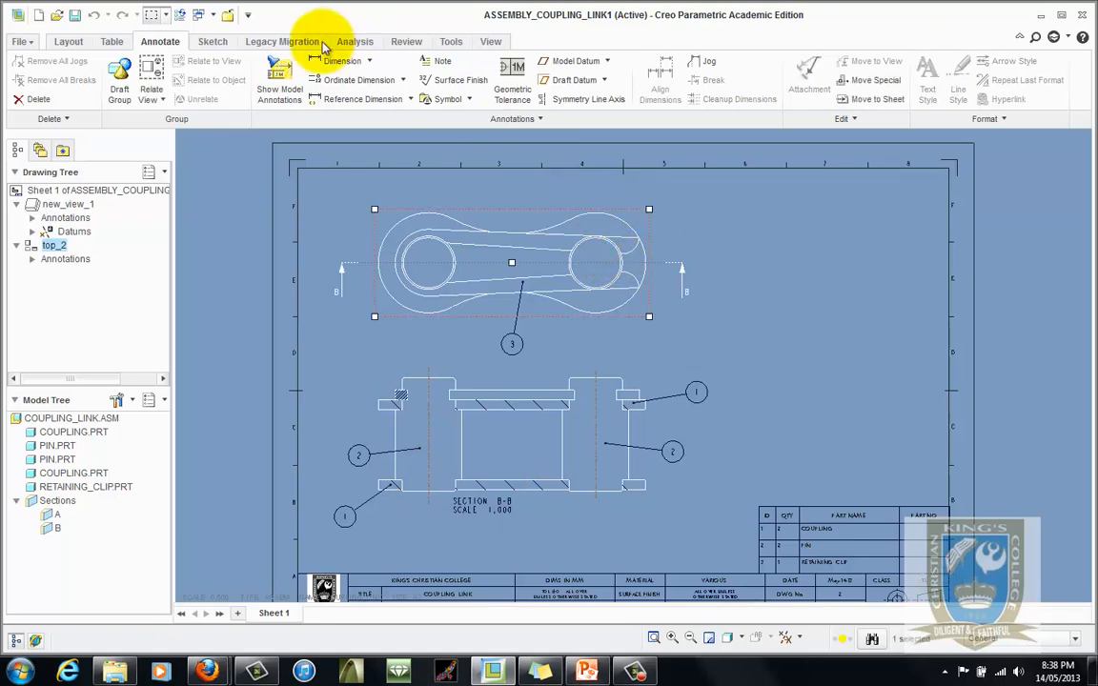
click(277, 78)
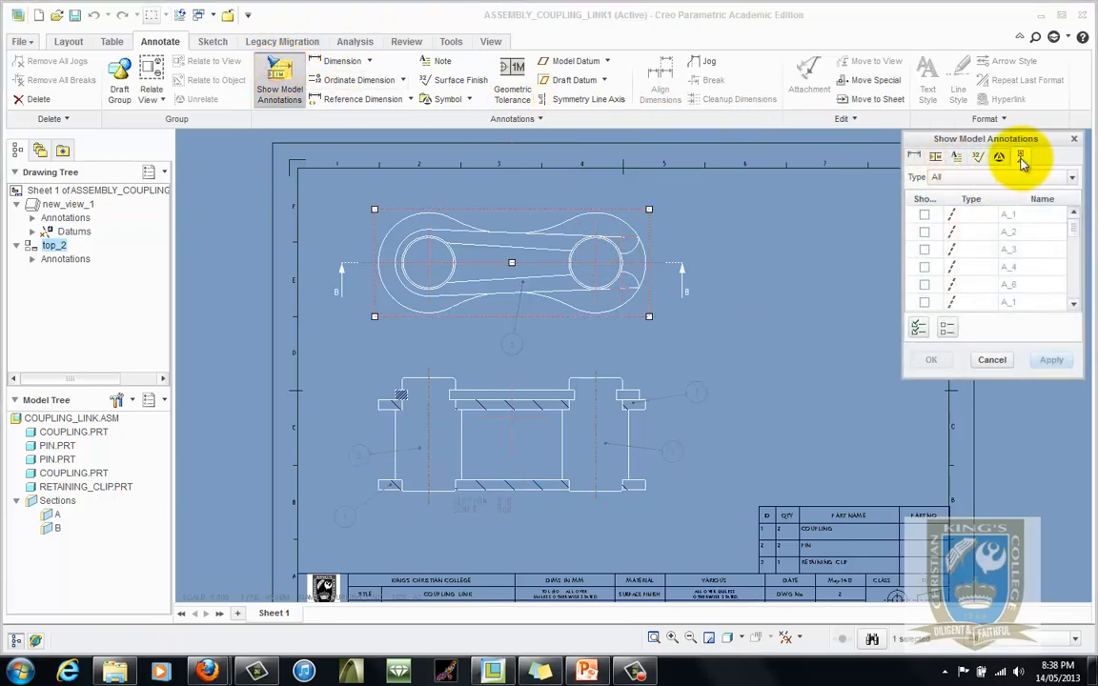
click(598, 229)
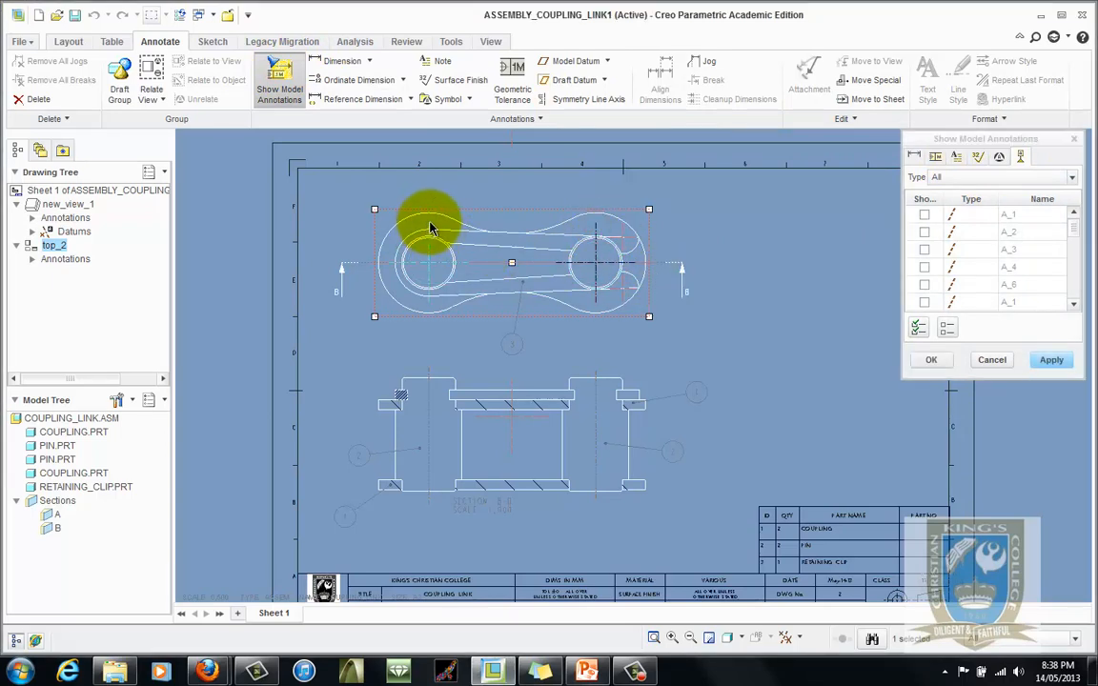
click(1050, 360)
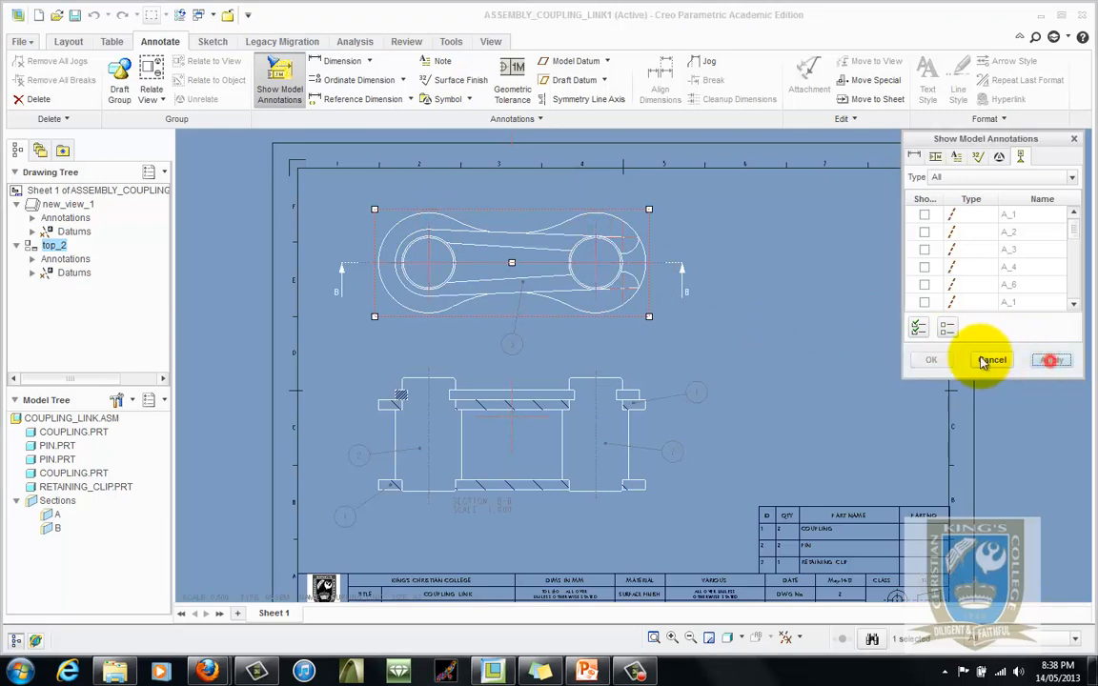
click(980, 359)
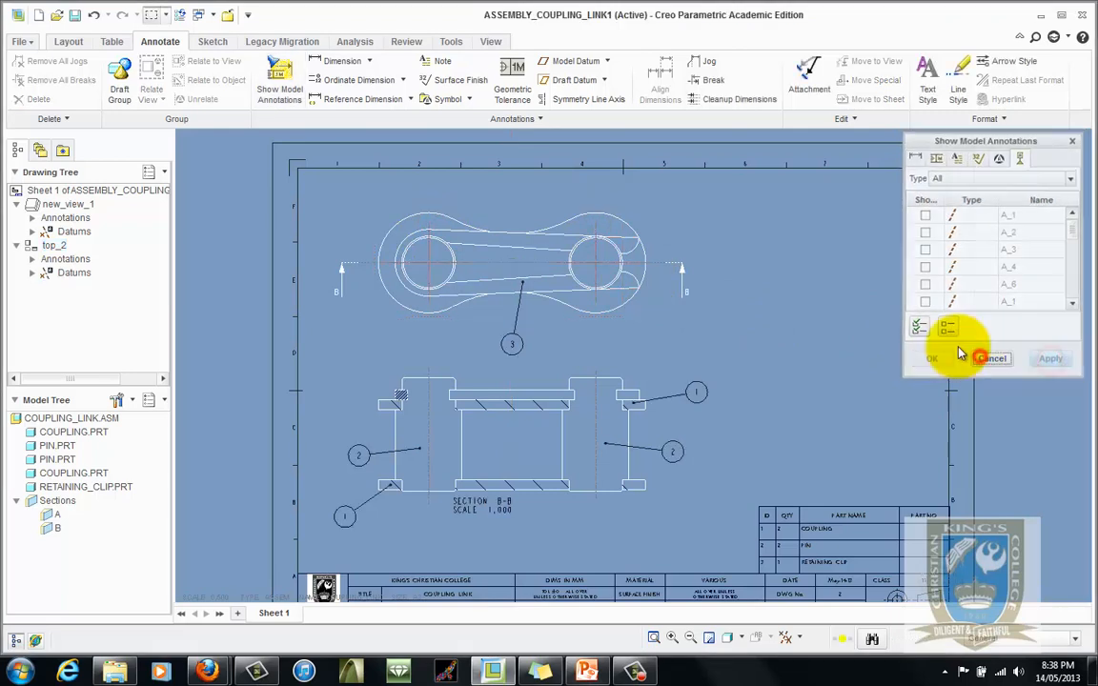
Step: Lengthen the vertical centre lines of both pins in the upper view so they extend slightly past the coupling's outline
click(593, 229)
drag(595, 224, 595, 205)
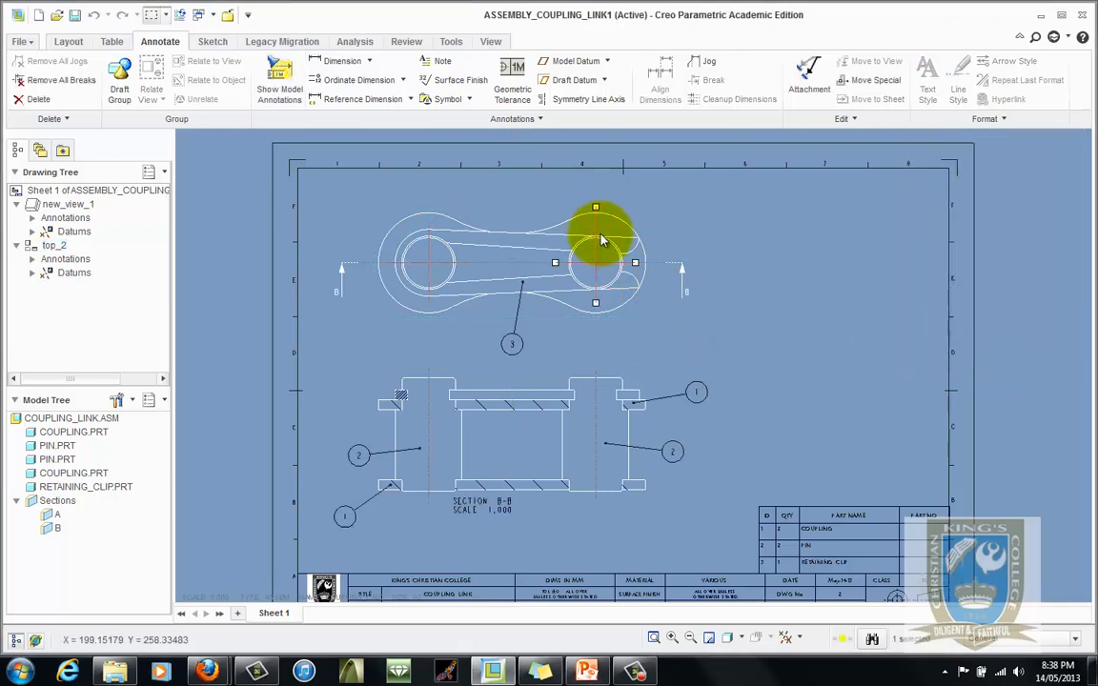
drag(597, 302, 596, 318)
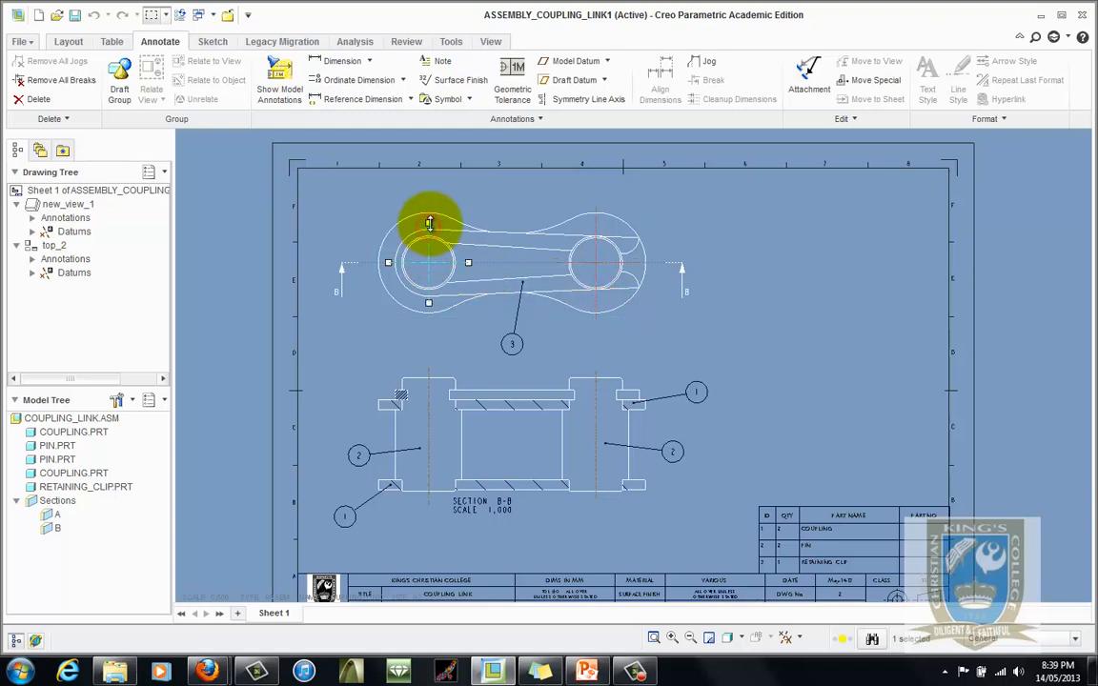
drag(429, 223, 429, 207)
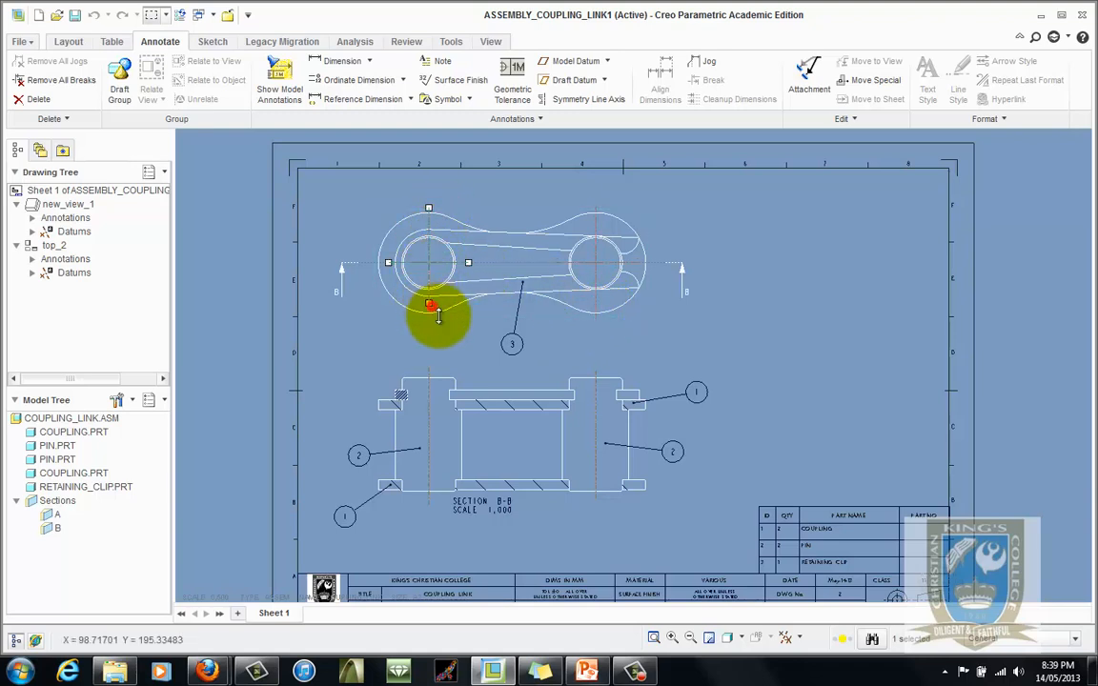
drag(430, 306, 429, 322)
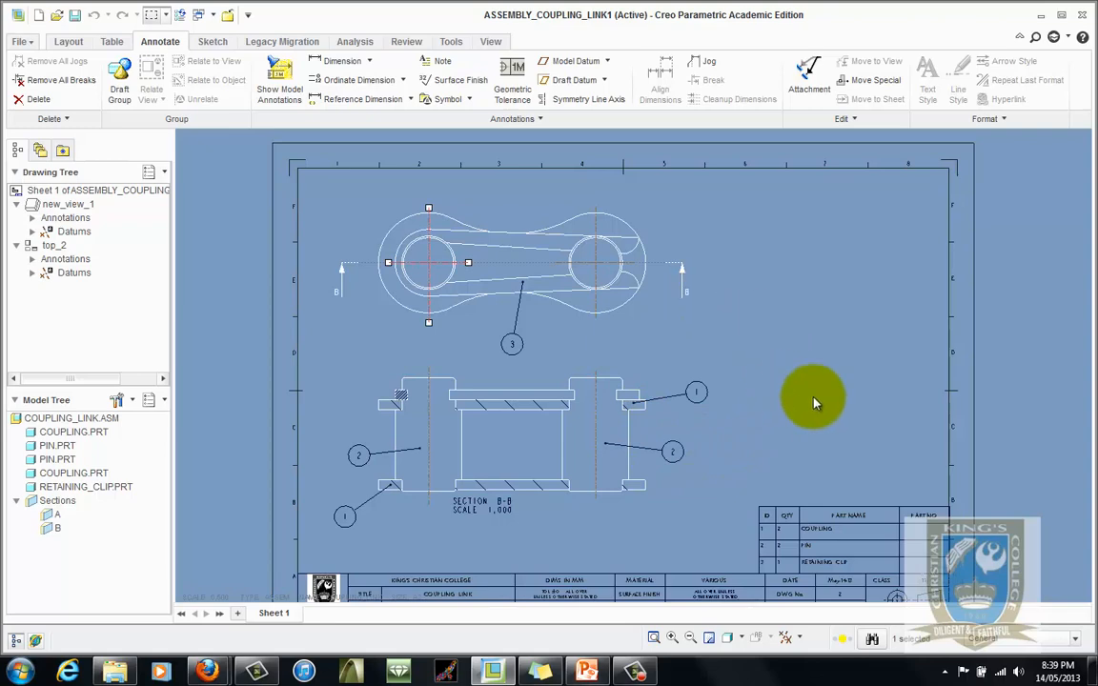
scroll(682, 335, down, 2)
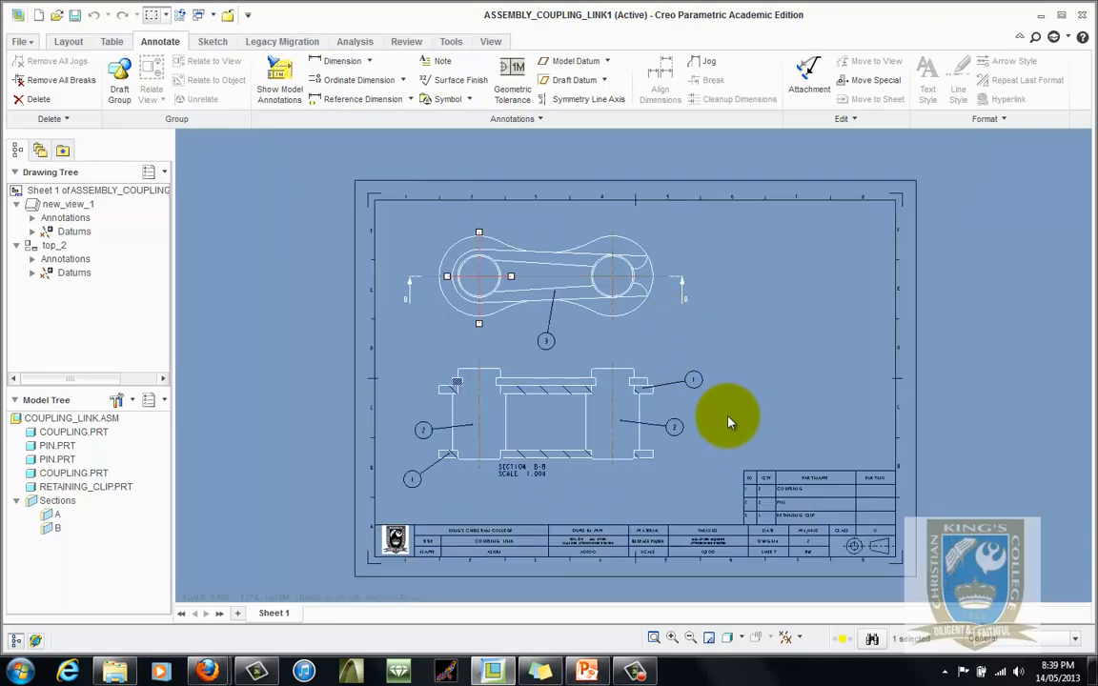
scroll(726, 419, down, 1)
scroll(729, 400, up, 1)
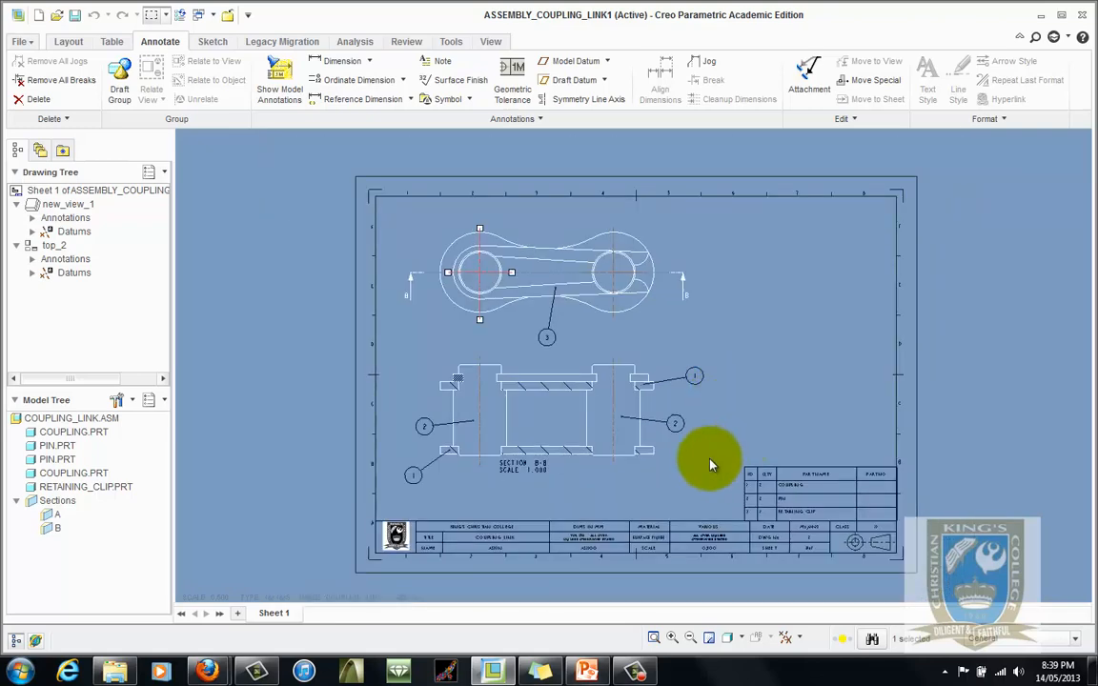
Step: Export the finished coupling link assembly drawing as a PDF using Quick Export
scroll(708, 462, up, 1)
click(767, 348)
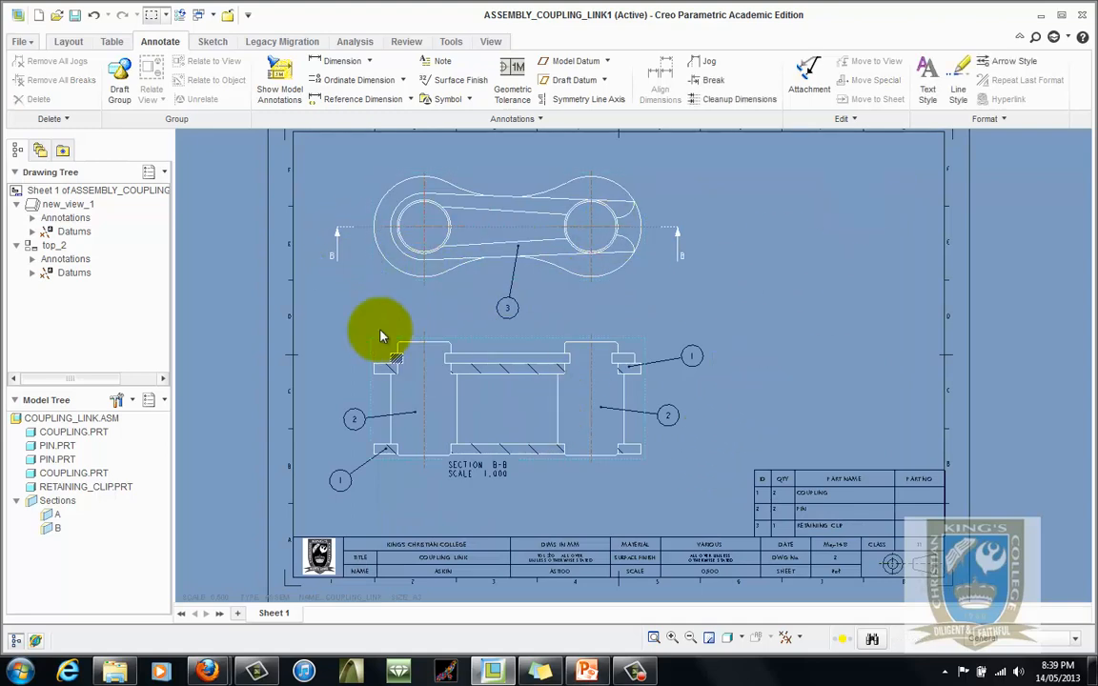
scroll(276, 367, up, 2)
scroll(277, 374, down, 3)
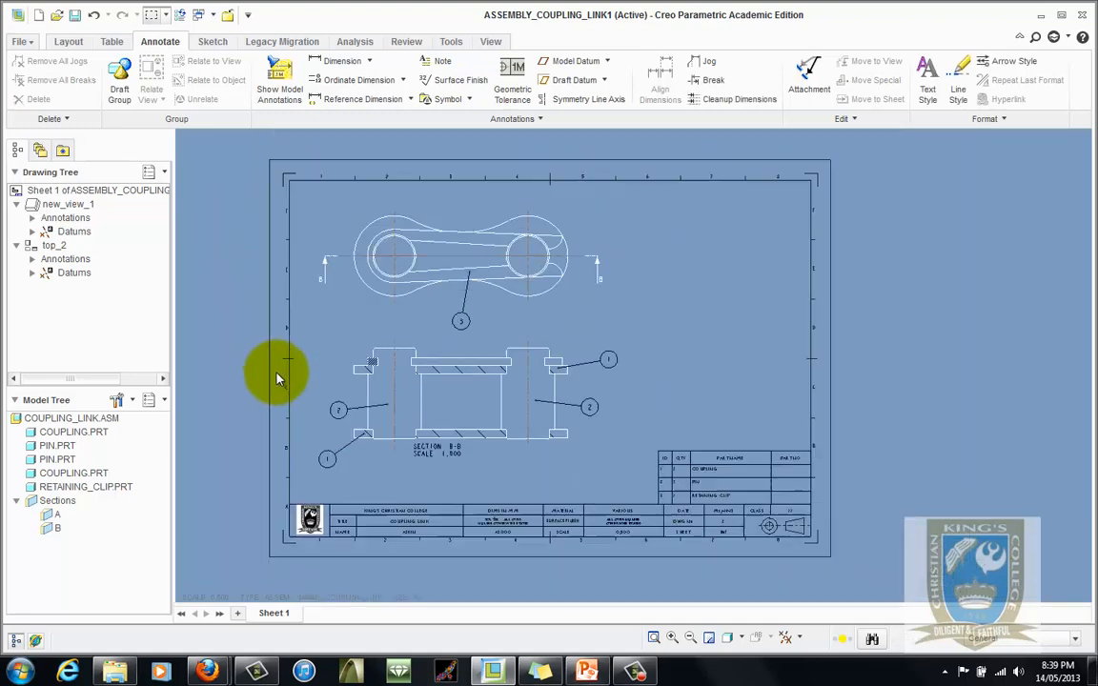
click(21, 41)
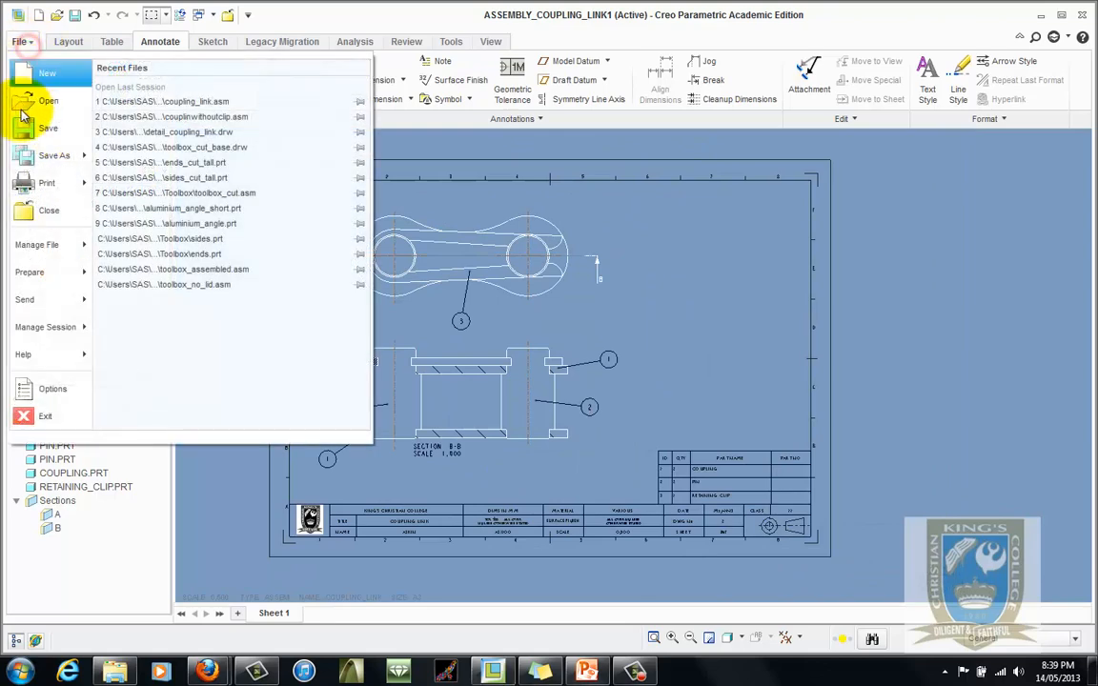
mouse_move(51, 160)
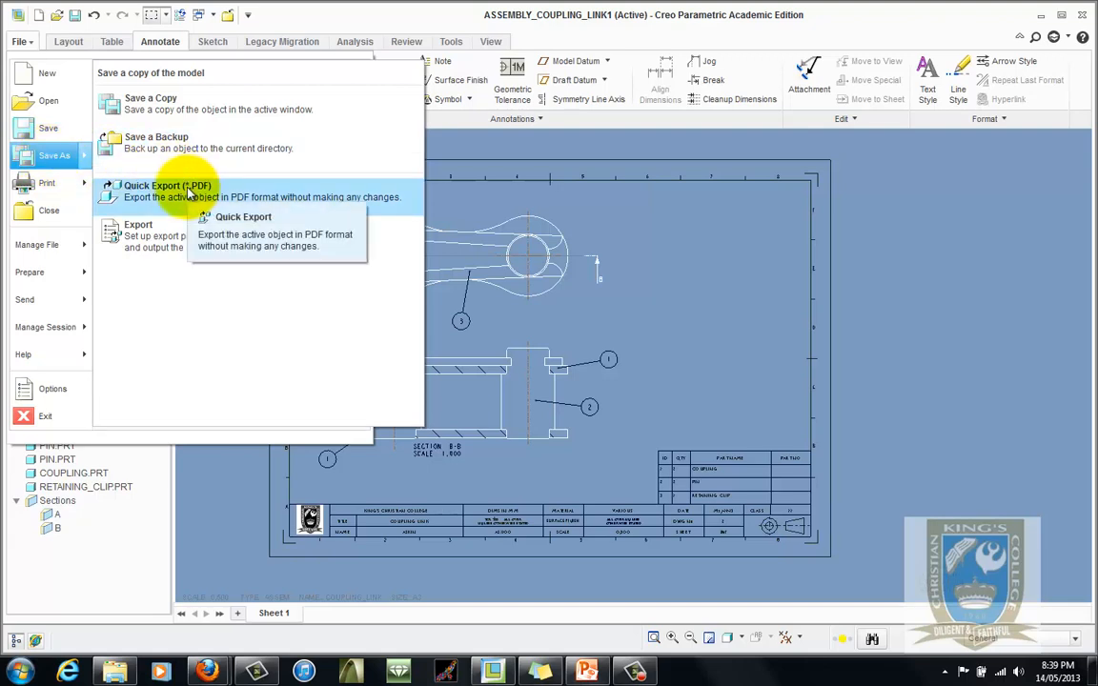
click(174, 194)
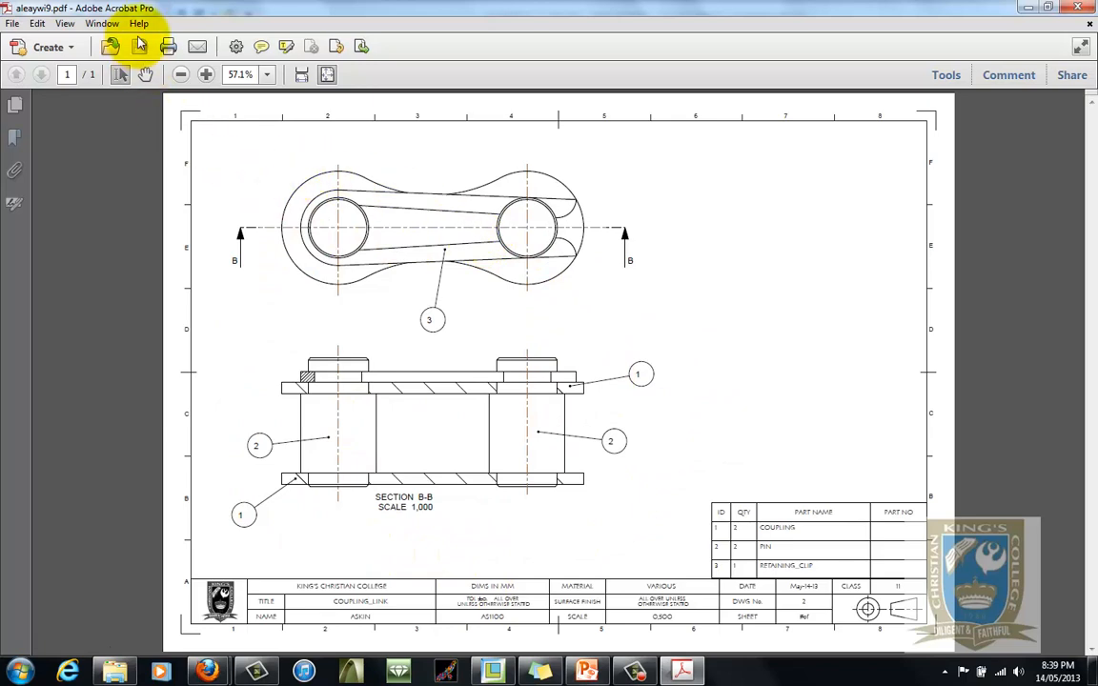
Step: Save the exported PDF as a JPEG image named Assembly Coupling 2013 in the Coupling Link folder, accepting the maximum-quality JPEG settings
click(12, 24)
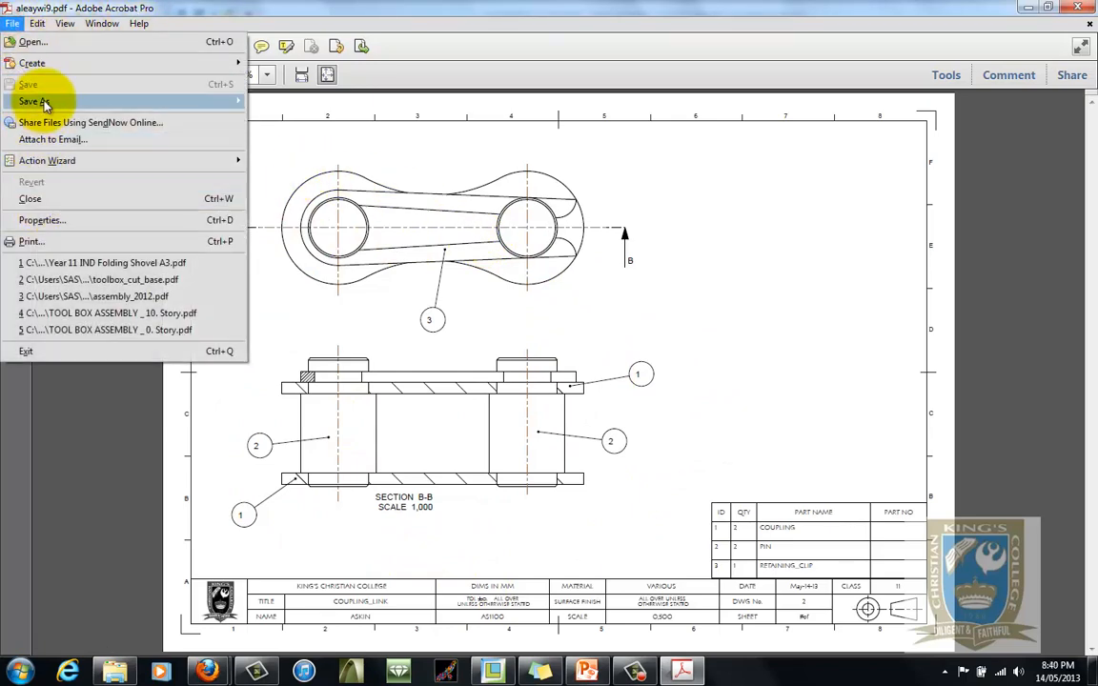
mouse_move(43, 102)
mouse_move(371, 193)
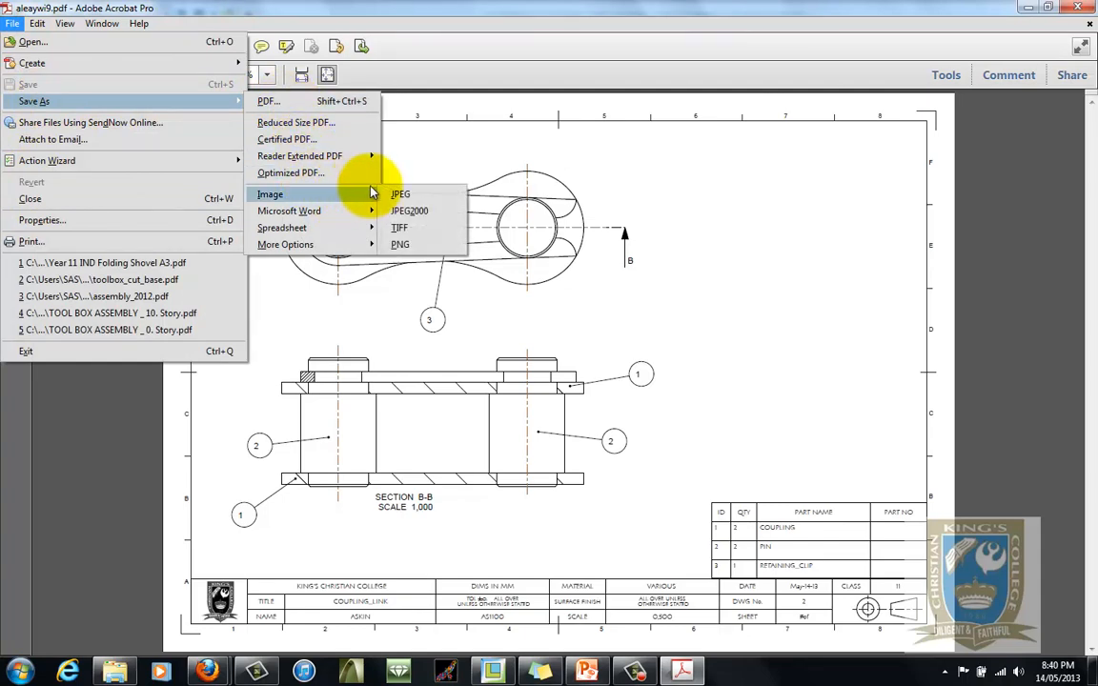
click(417, 192)
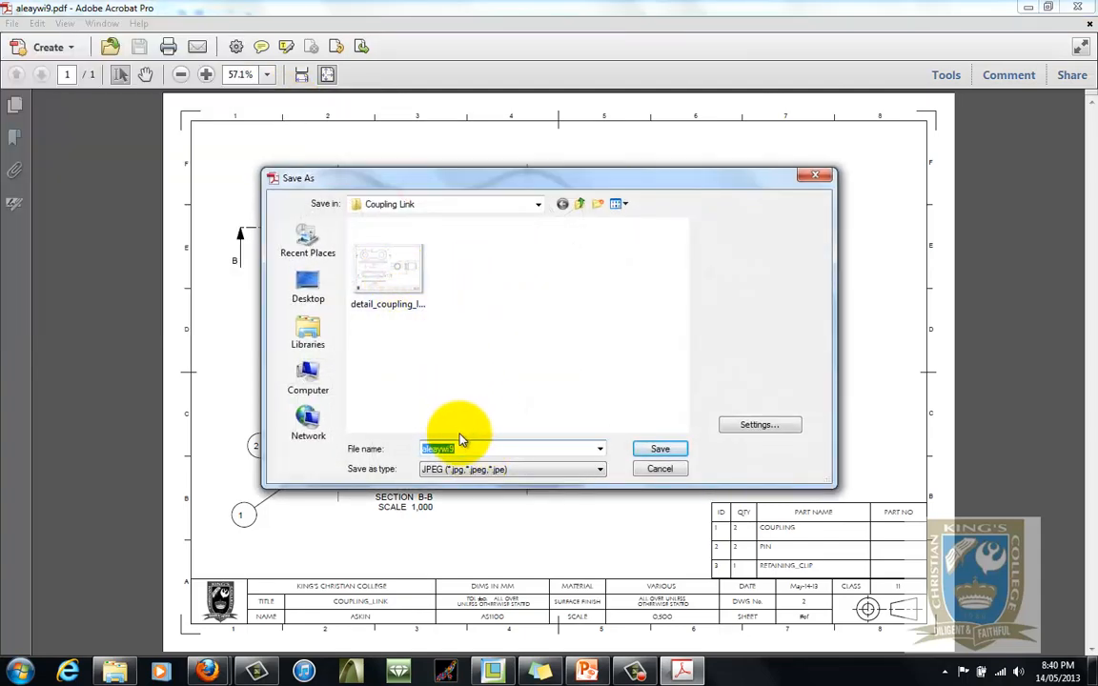
text(As)
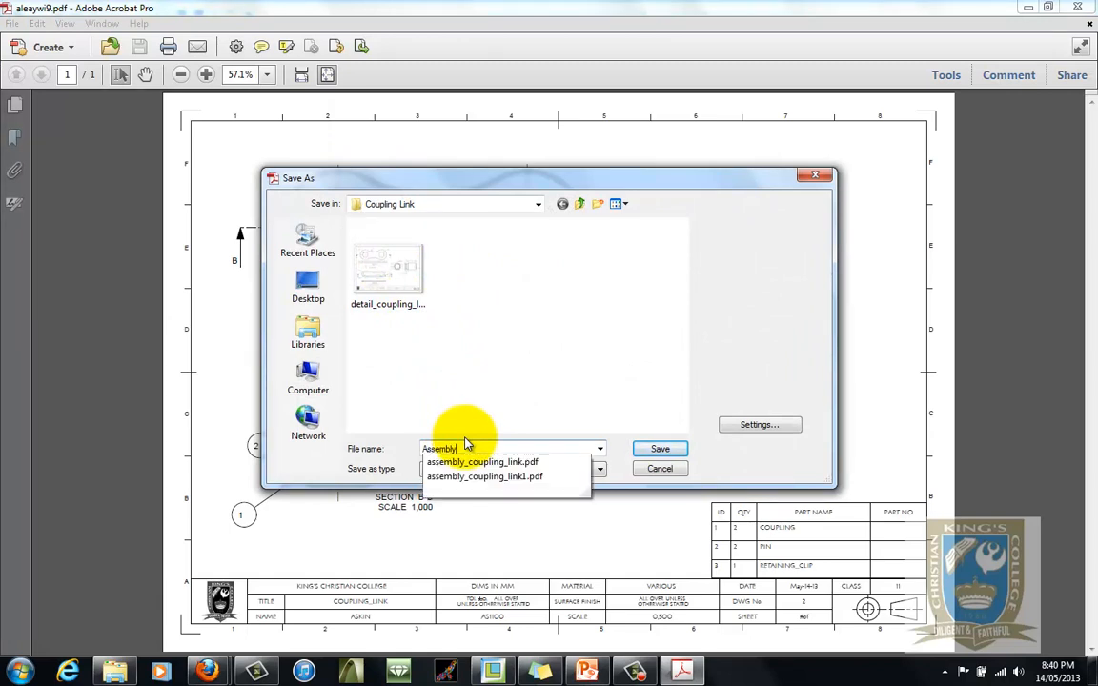
text(sembly )
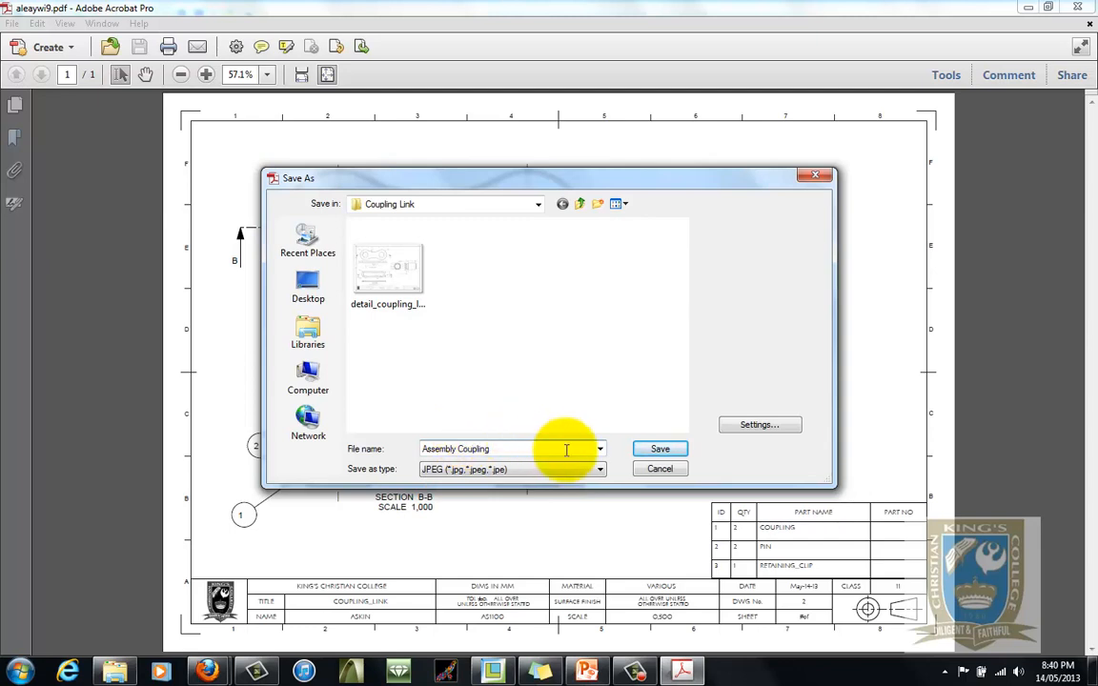
text(Coupling 2013)
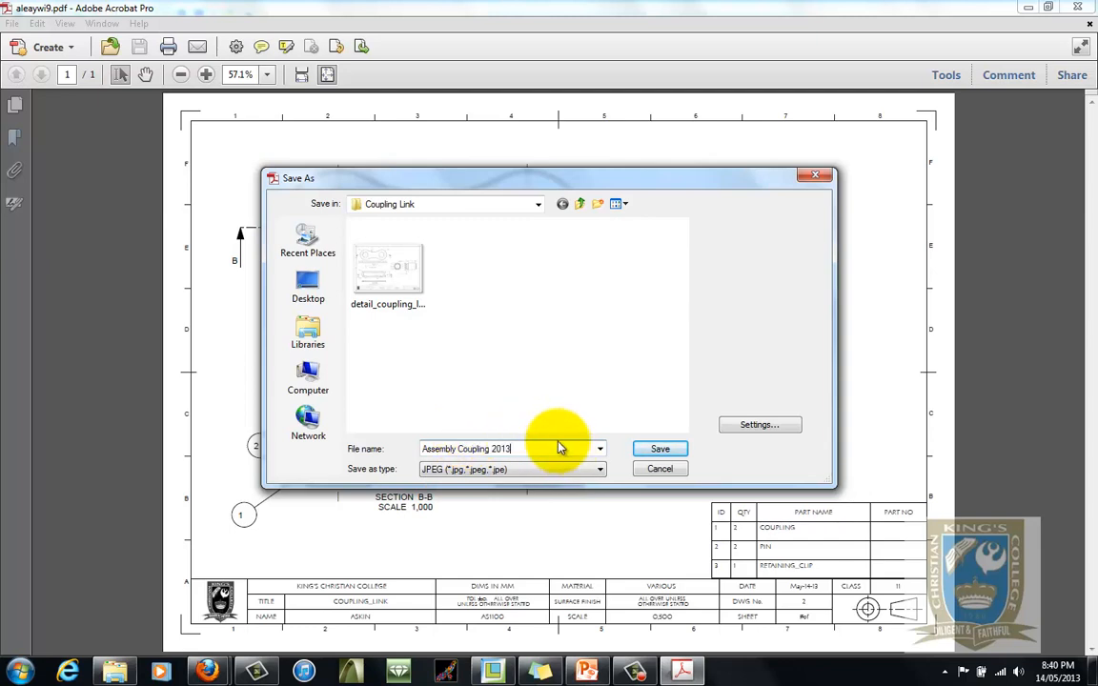
click(762, 425)
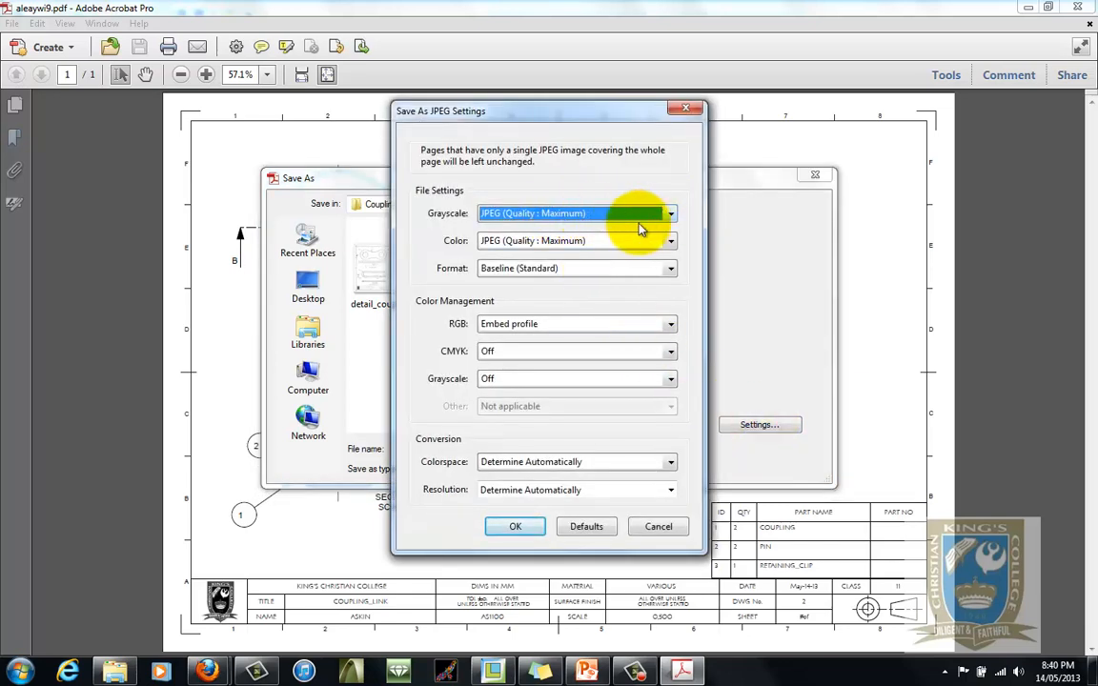
click(530, 532)
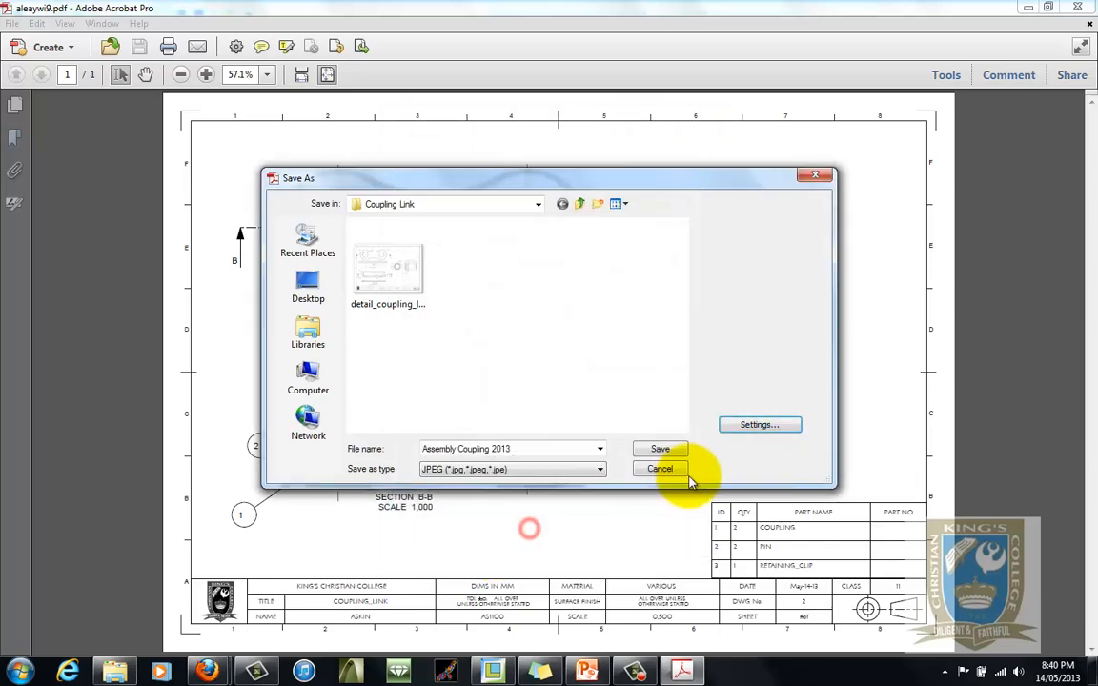
click(664, 447)
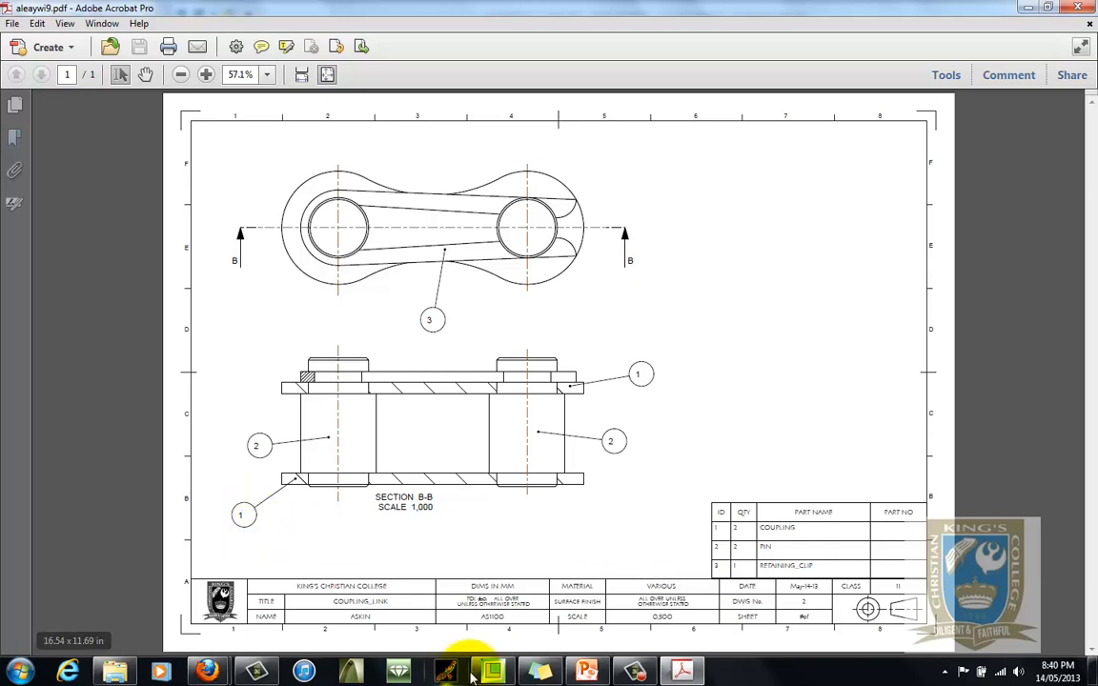
Step: Switch to the Classwork~HW-EXT presentation in PowerPoint
click(586, 670)
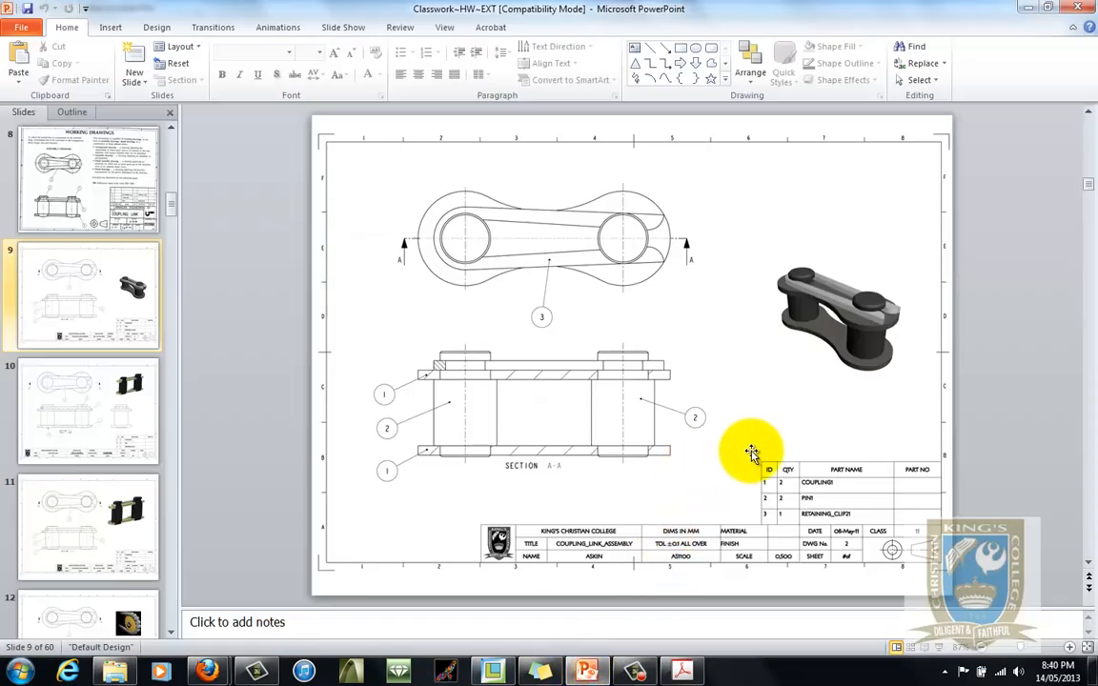